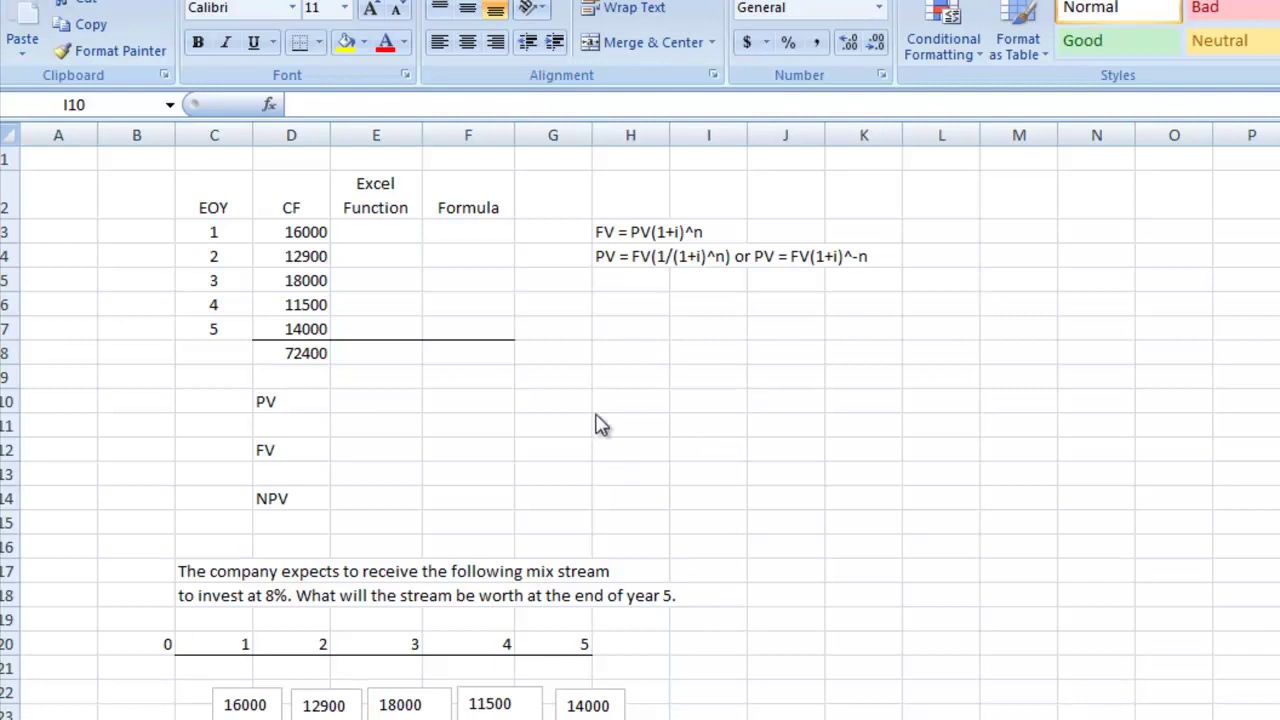
# - Insert the FV function from the Financial category into cell E3, in the Excel Function column for year 1
pyautogui.click(385, 232)
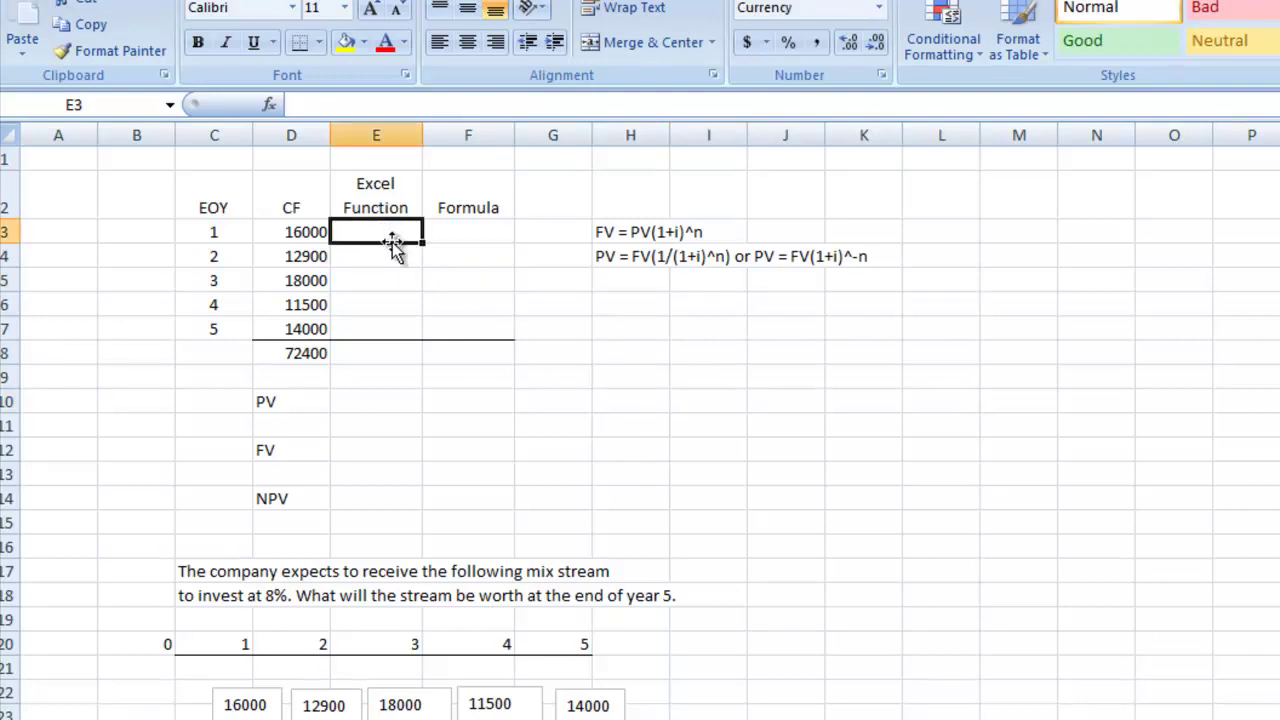
pyautogui.click(268, 104)
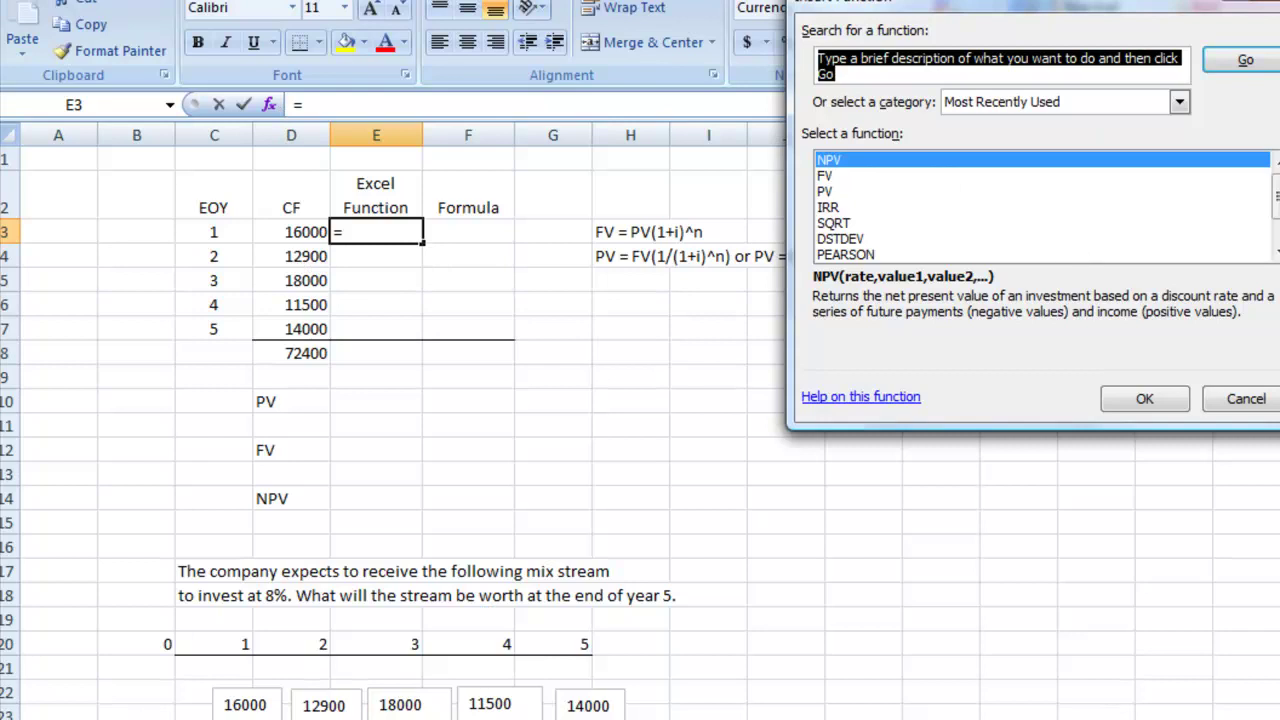
pyautogui.moveTo(1029, 3); pyautogui.dragTo(780, 41)
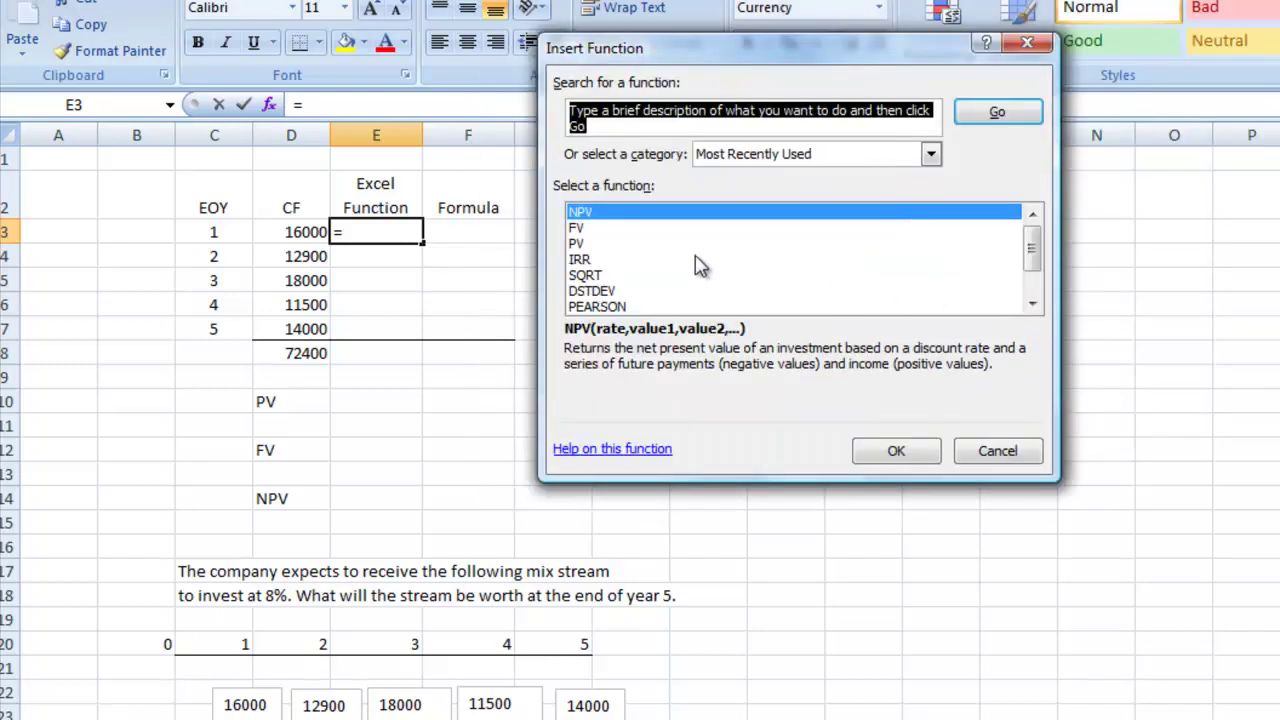
pyautogui.click(930, 154)
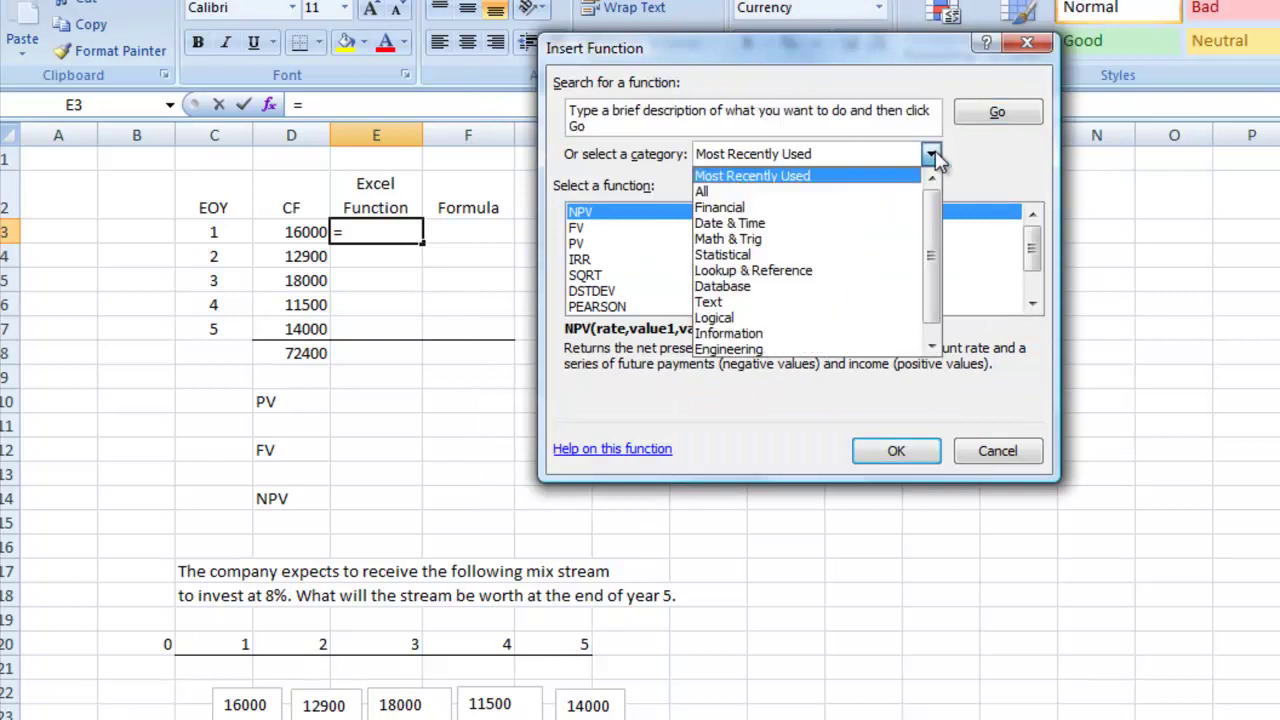
pyautogui.click(826, 192)
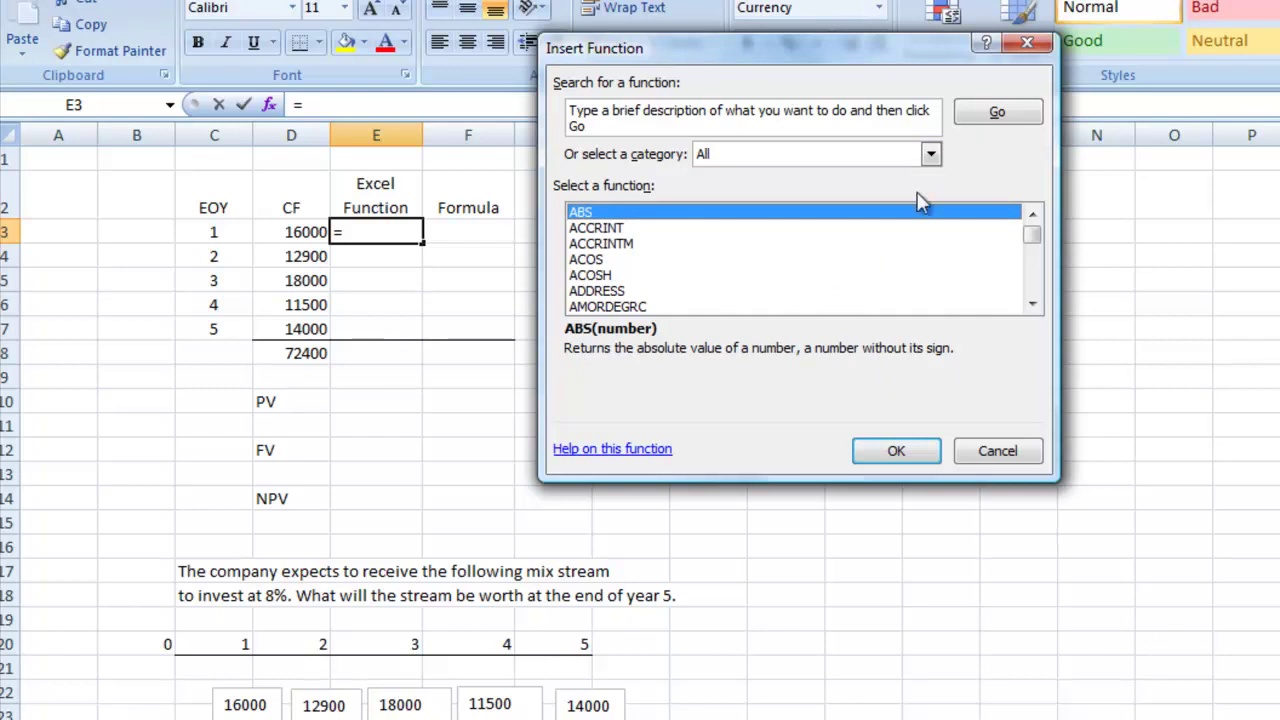
pyautogui.click(930, 154)
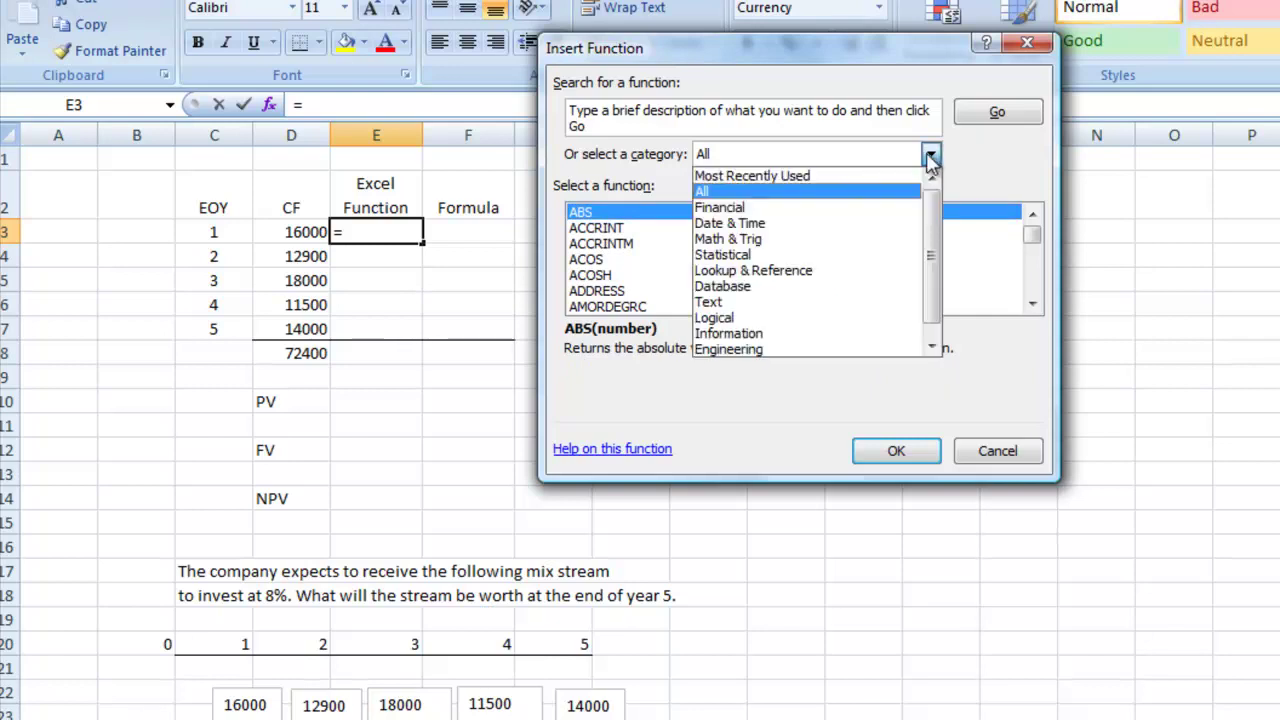
pyautogui.click(824, 208)
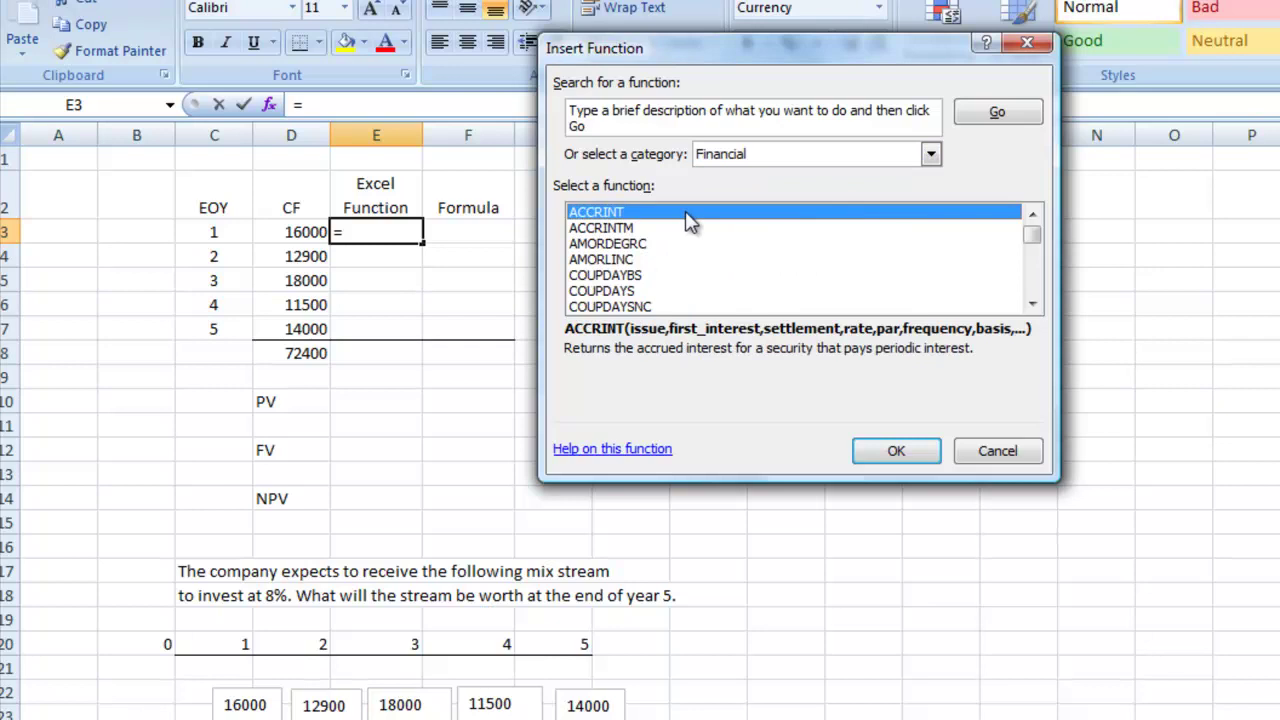
pyautogui.scroll(-6, 697, 243)
pyautogui.scroll(-2, 697, 247)
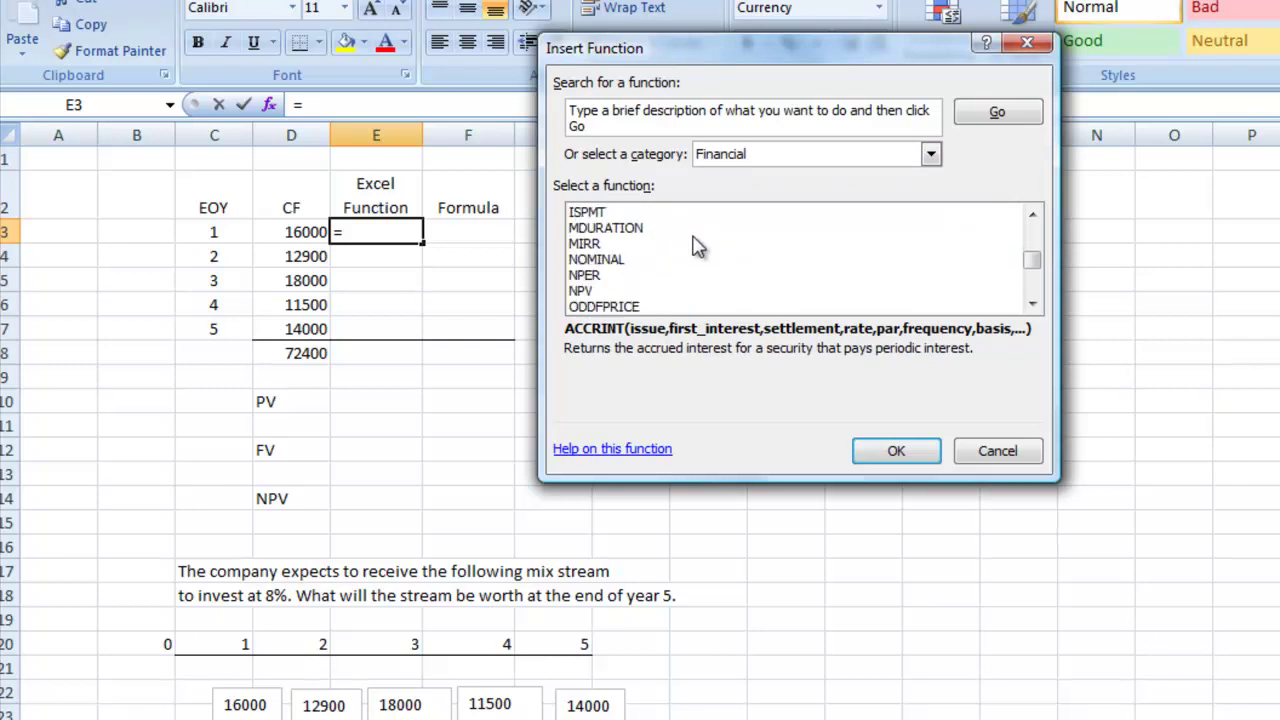
pyautogui.scroll(1, 697, 247)
pyautogui.scroll(1, 697, 247)
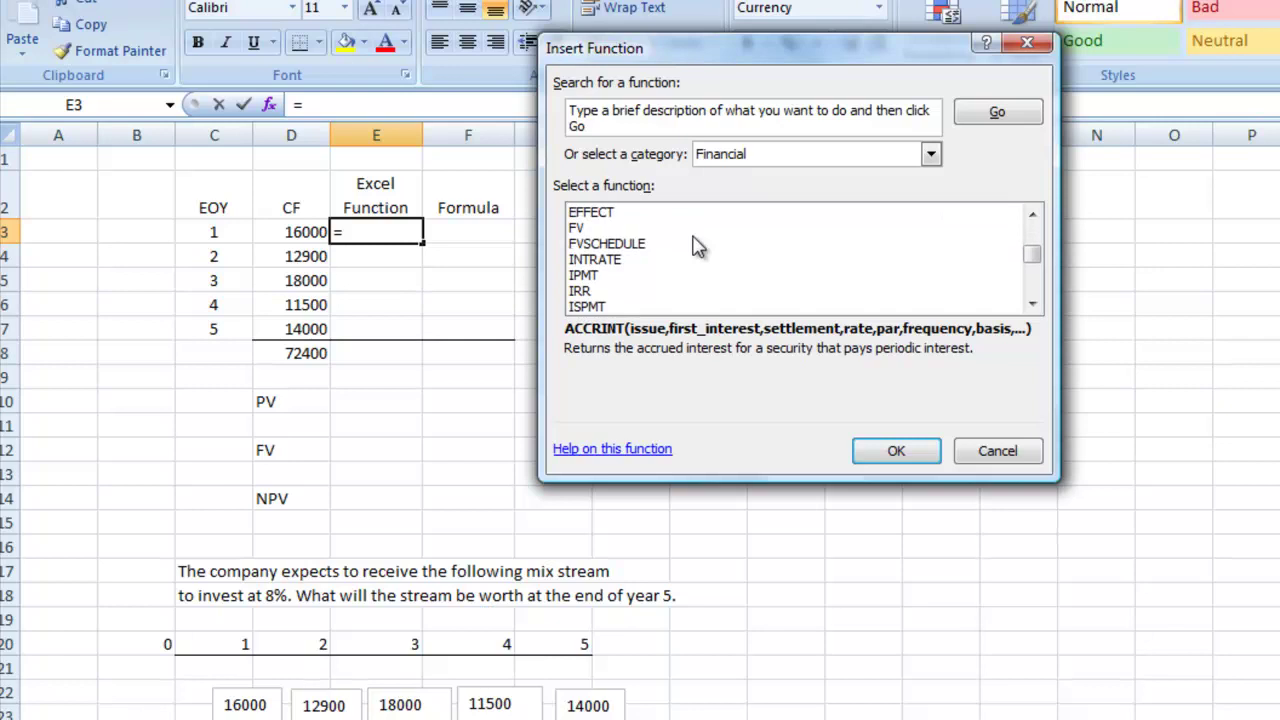
pyautogui.click(590, 228)
pyautogui.click(898, 456)
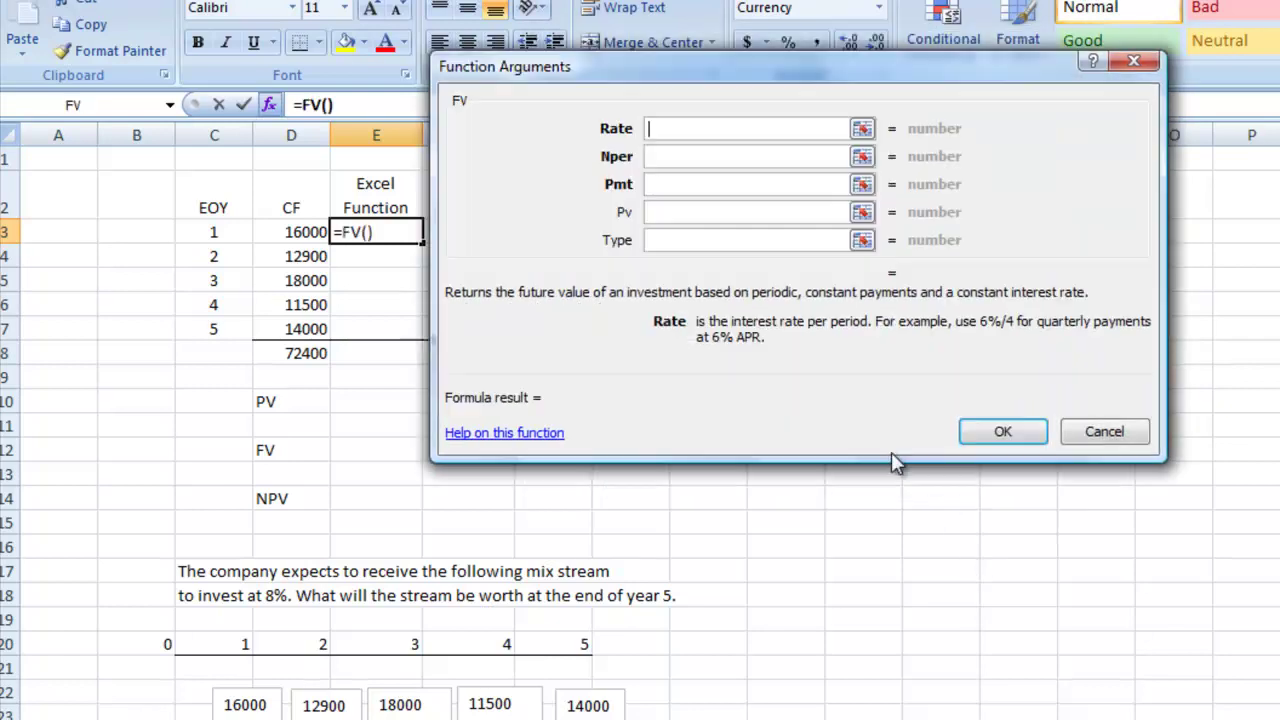
# - Set the FV function's Rate argument to .08 and its Nper argument to 5-1
pyautogui.moveTo(872, 72); pyautogui.dragTo(1020, 80)
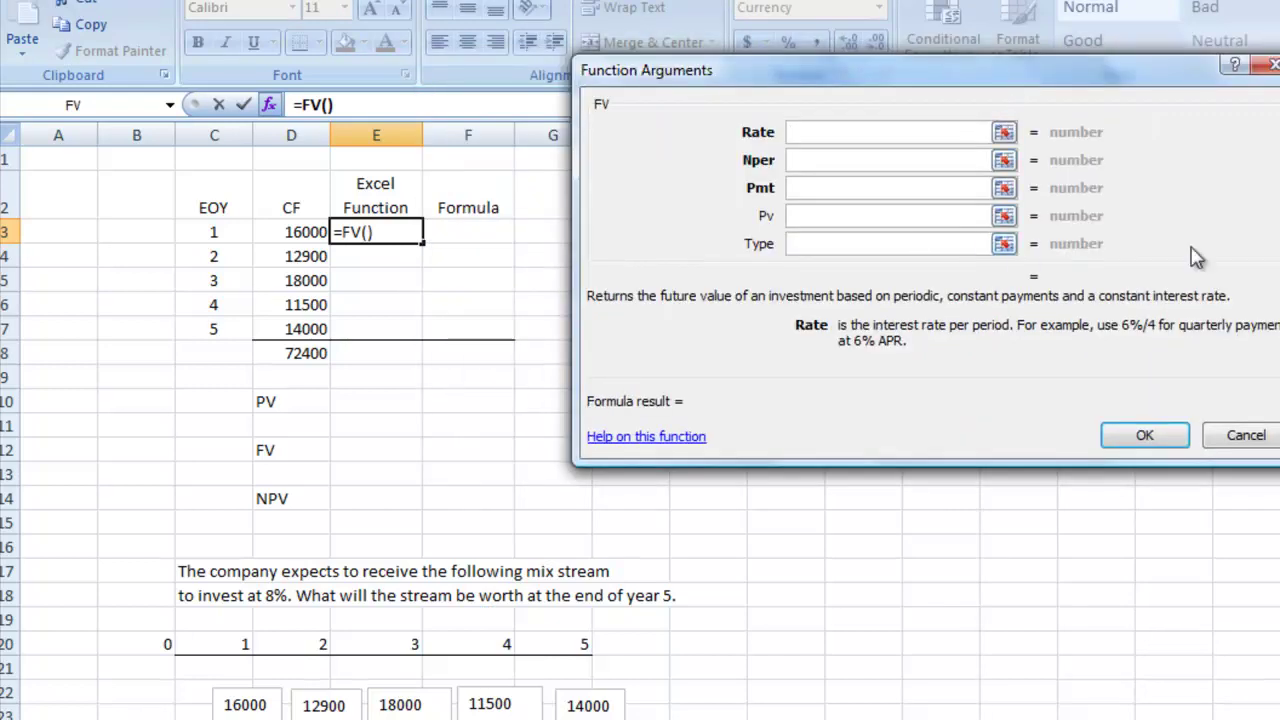
pyautogui.write('.00')
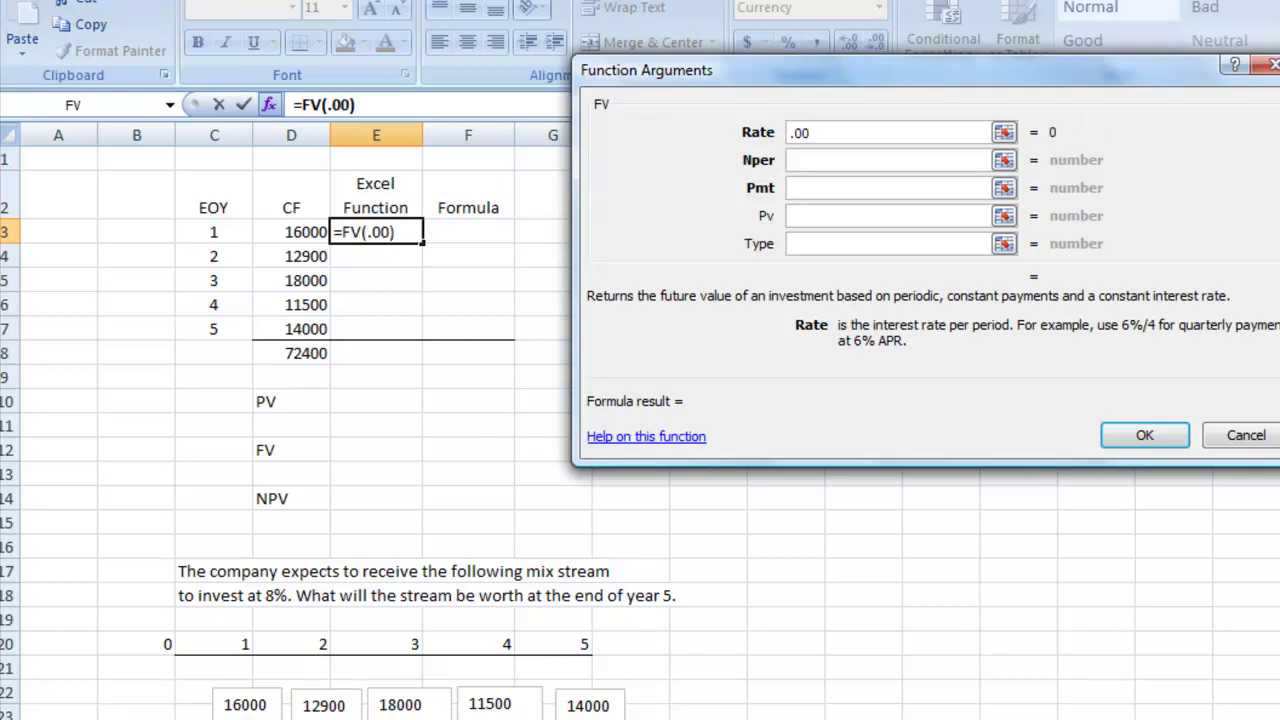
pyautogui.press('BackSpace')
pyautogui.write('/')
pyautogui.press('BackSpace')
pyautogui.write('8')
pyautogui.click(829, 161)
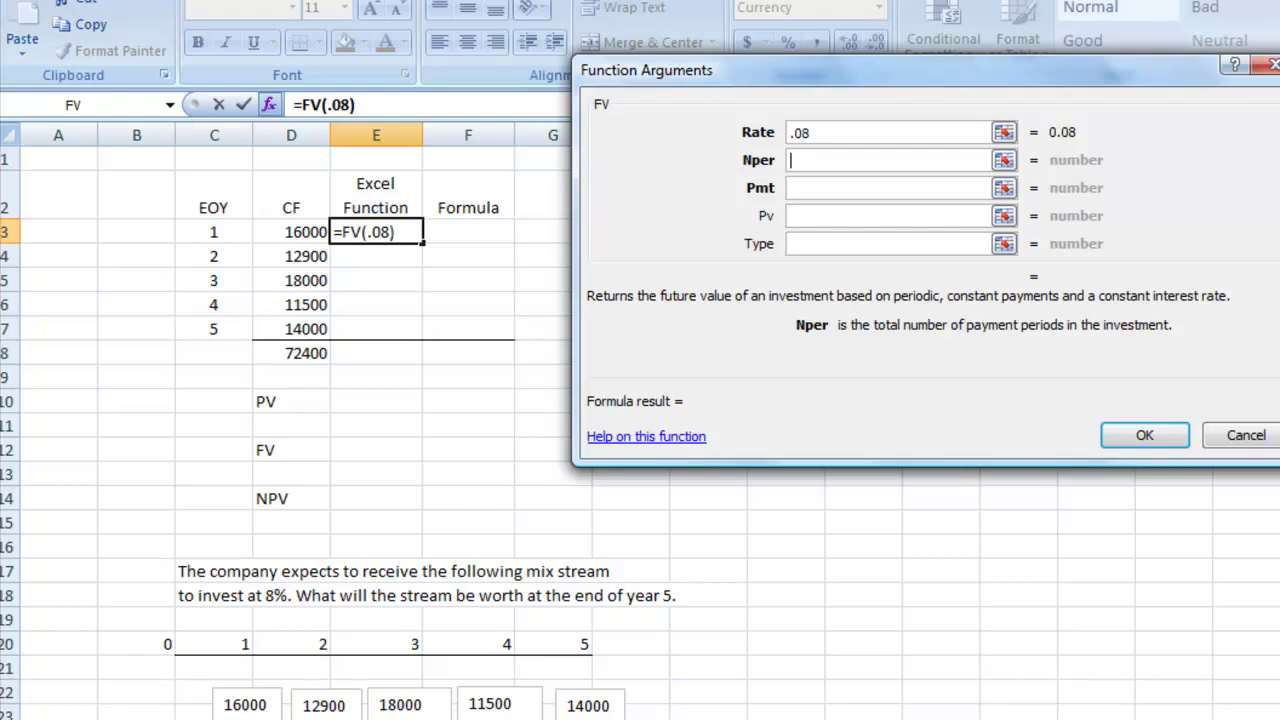
pyautogui.write('4')
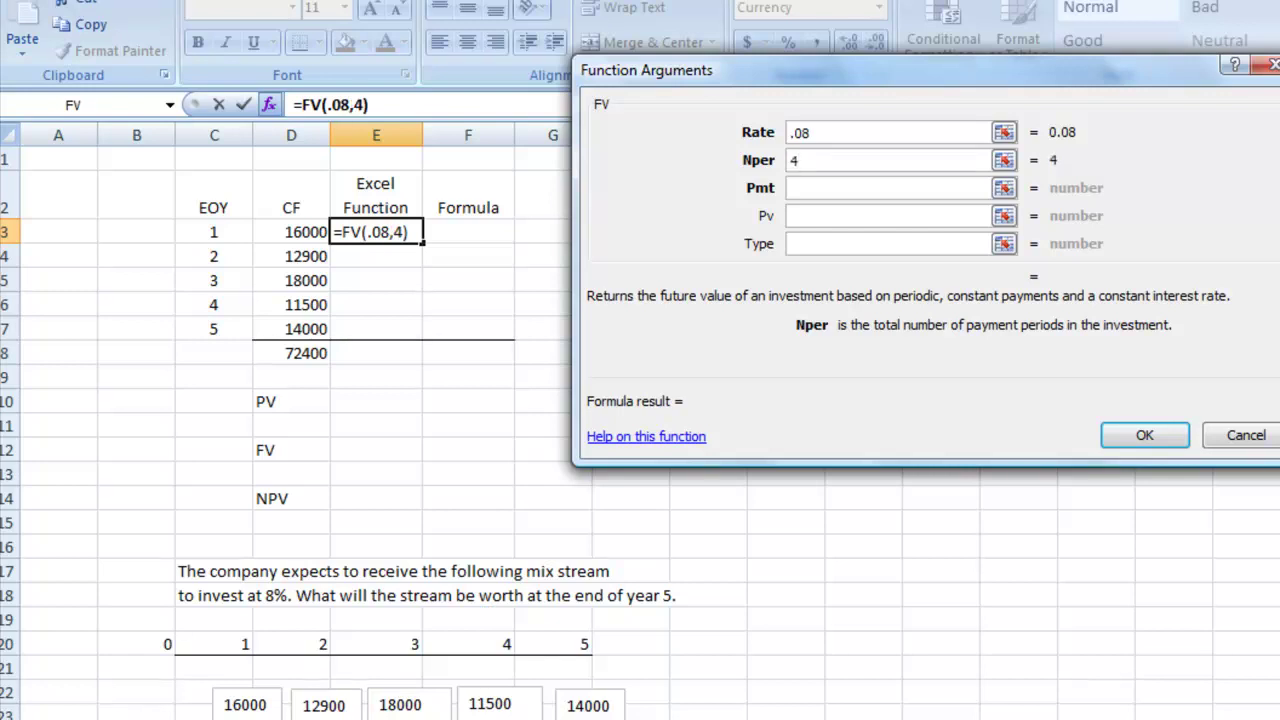
pyautogui.press('BackSpace')
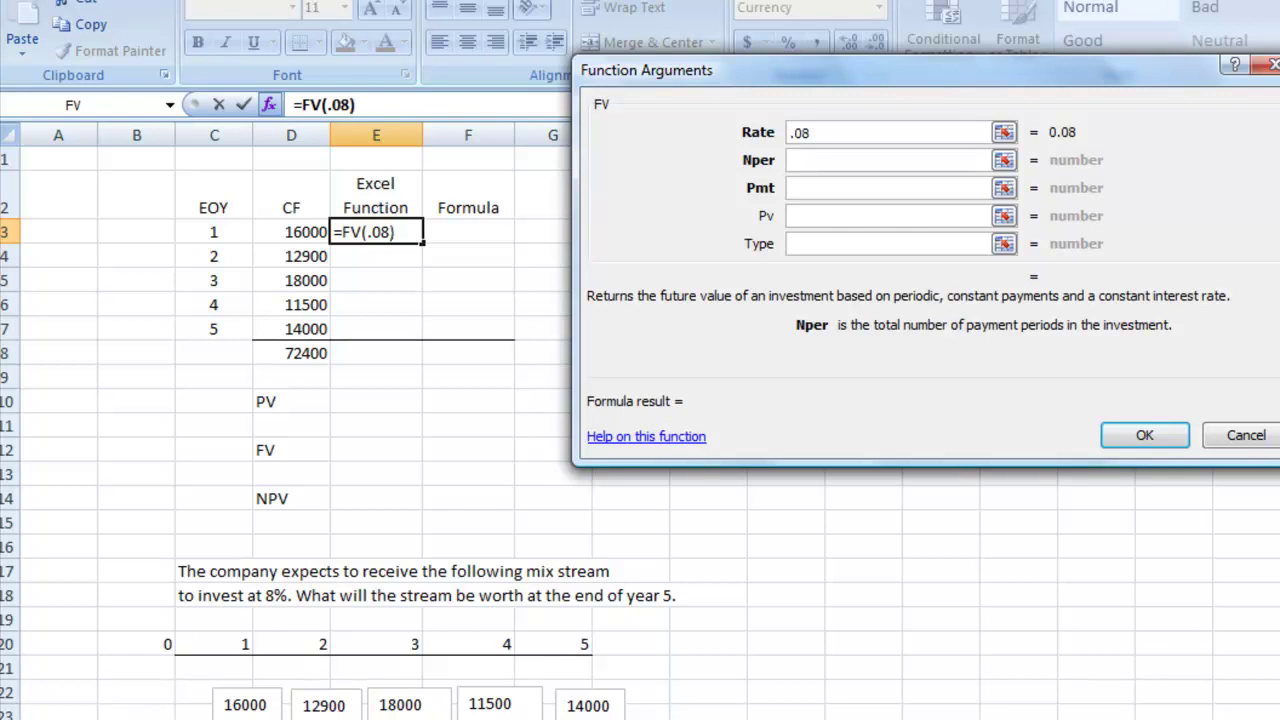
pyautogui.write('5-1')
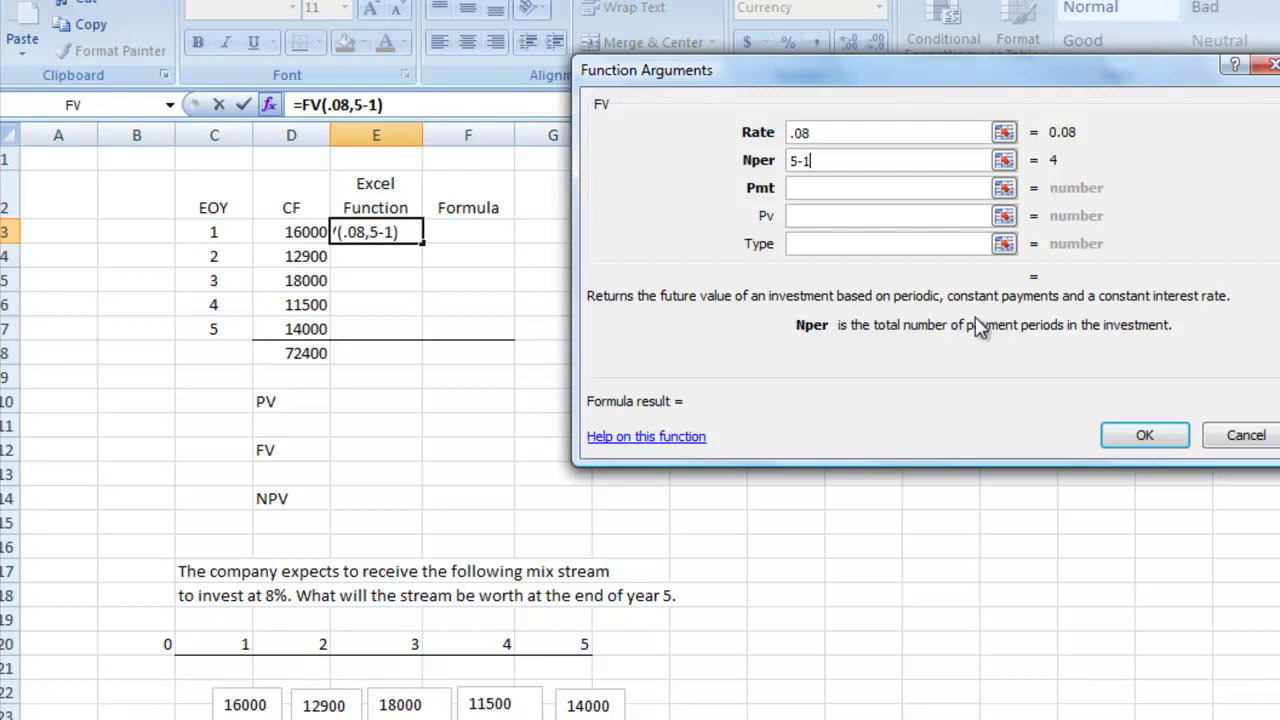
# - Set the Pv argument to the negative of the year 1 cash flow, -D3, and complete the function
pyautogui.click(824, 216)
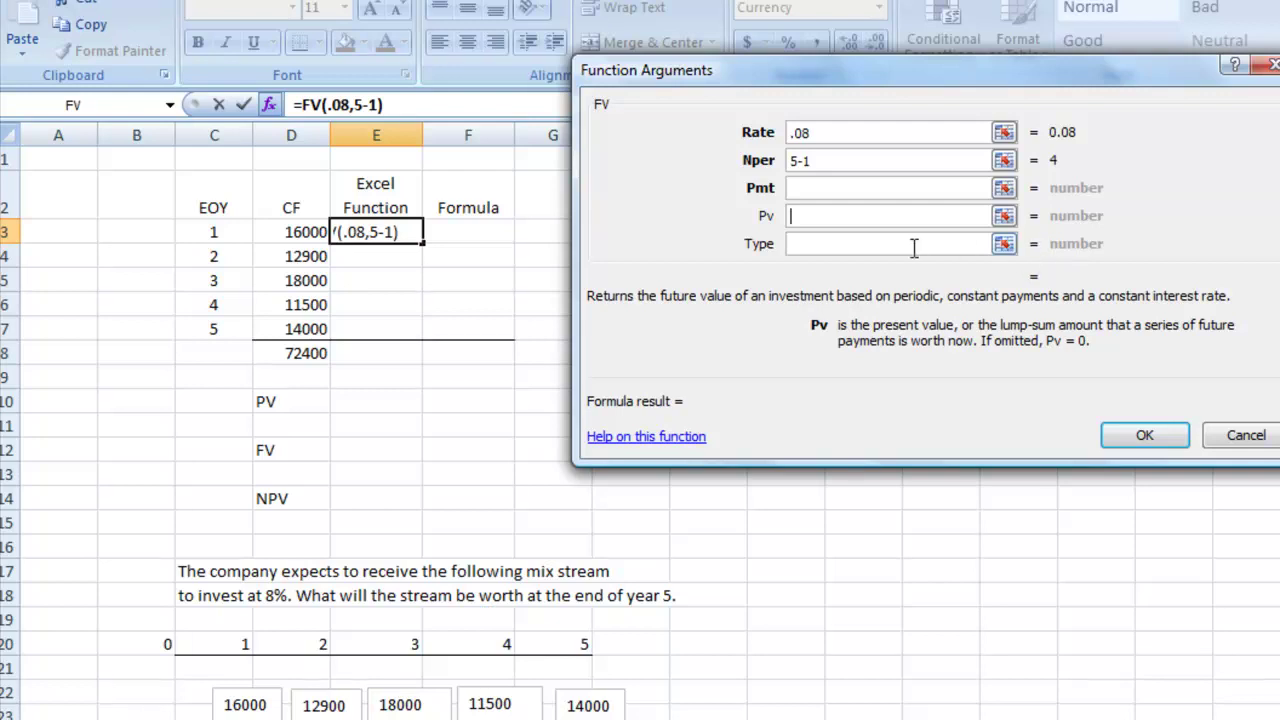
pyautogui.write('-')
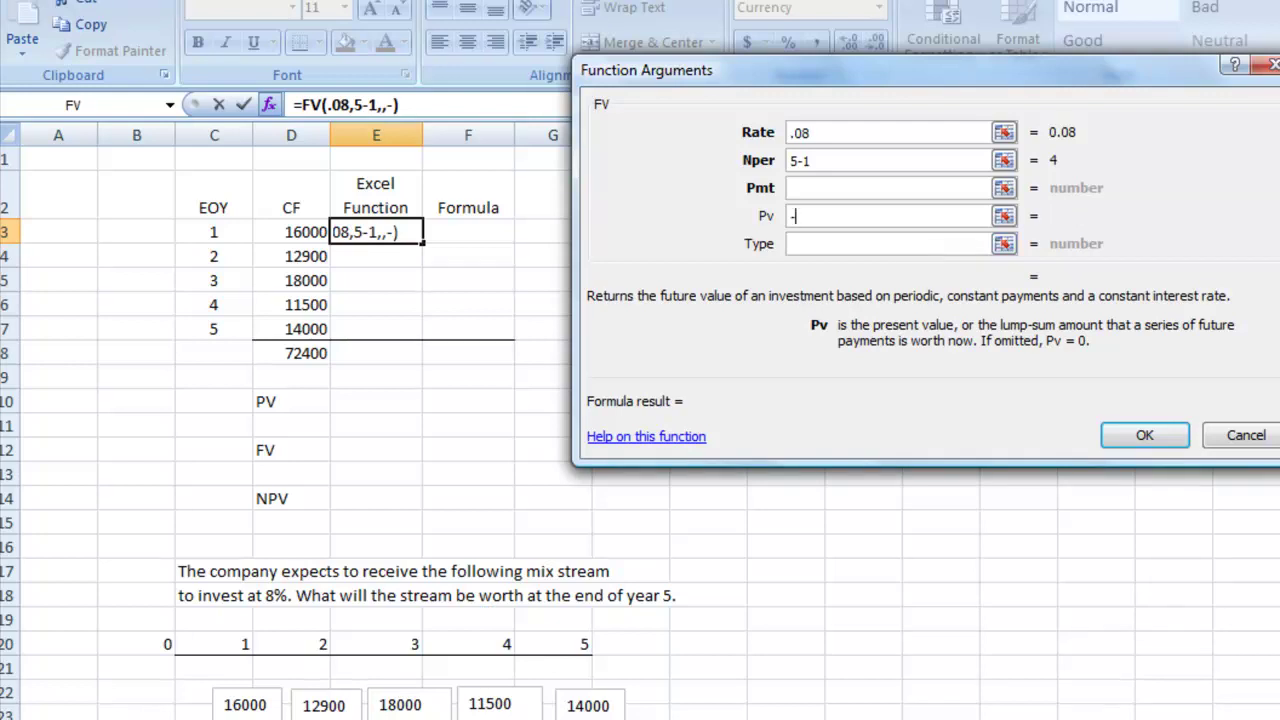
pyautogui.click(297, 232)
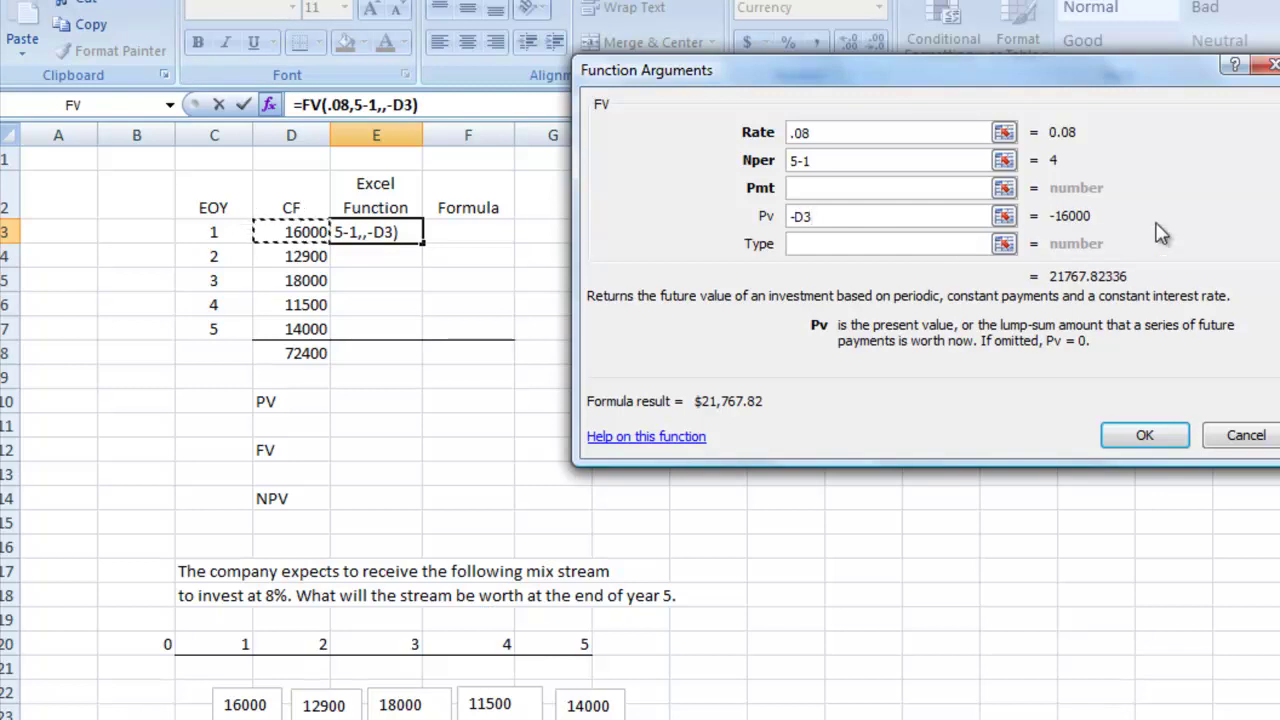
pyautogui.click(1145, 437)
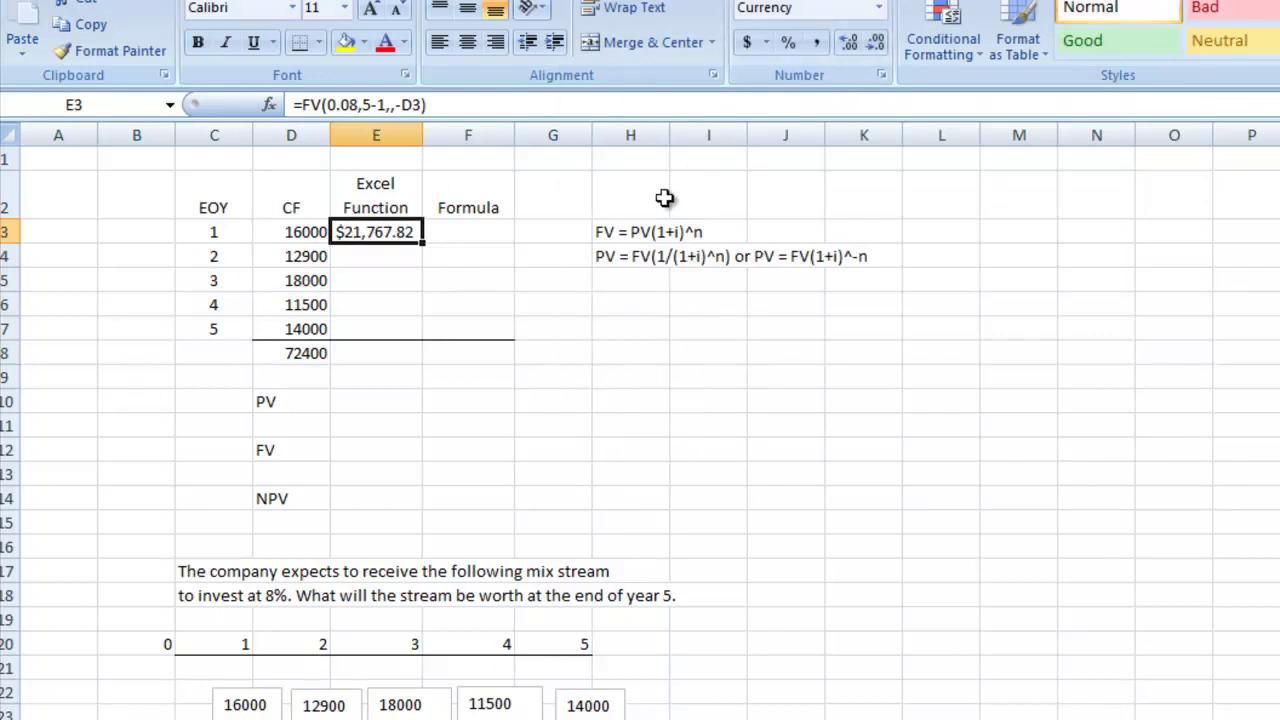
# - Enter the manual future value formula =D3*(1+.08)^4 in cell F3, in the Formula column for year 1
pyautogui.click(490, 226)
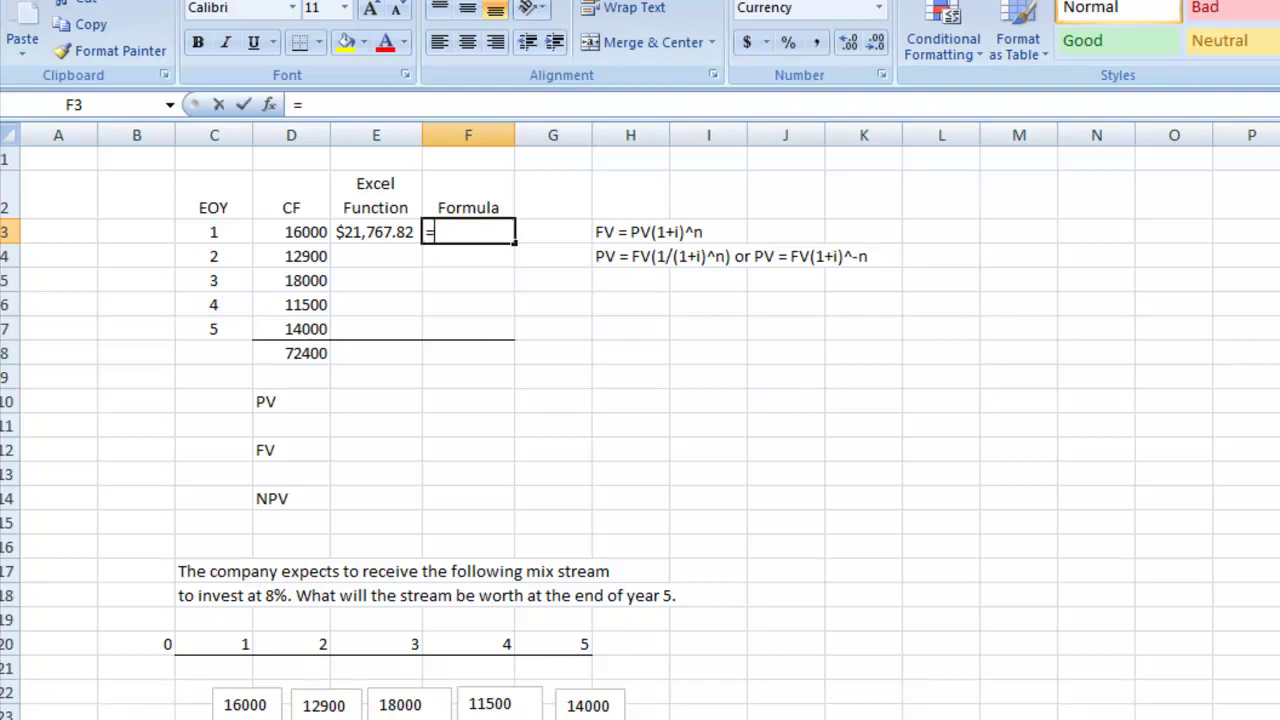
pyautogui.write('=')
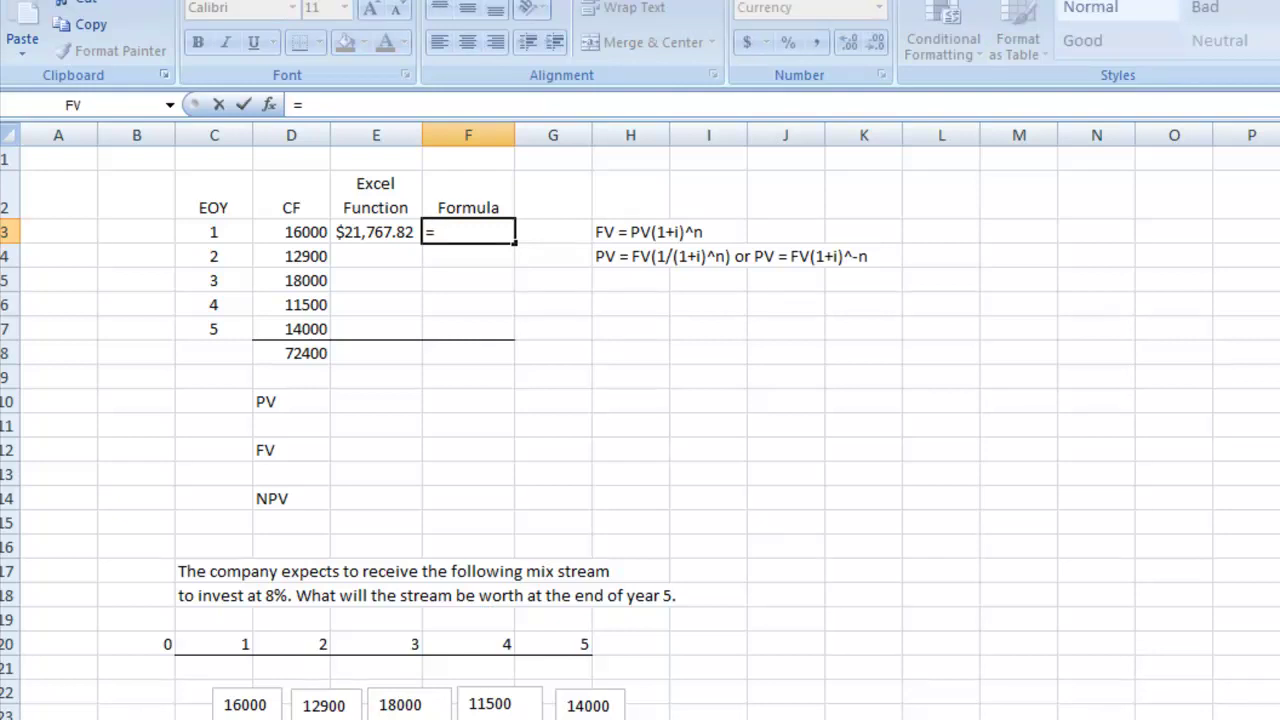
pyautogui.click(303, 240)
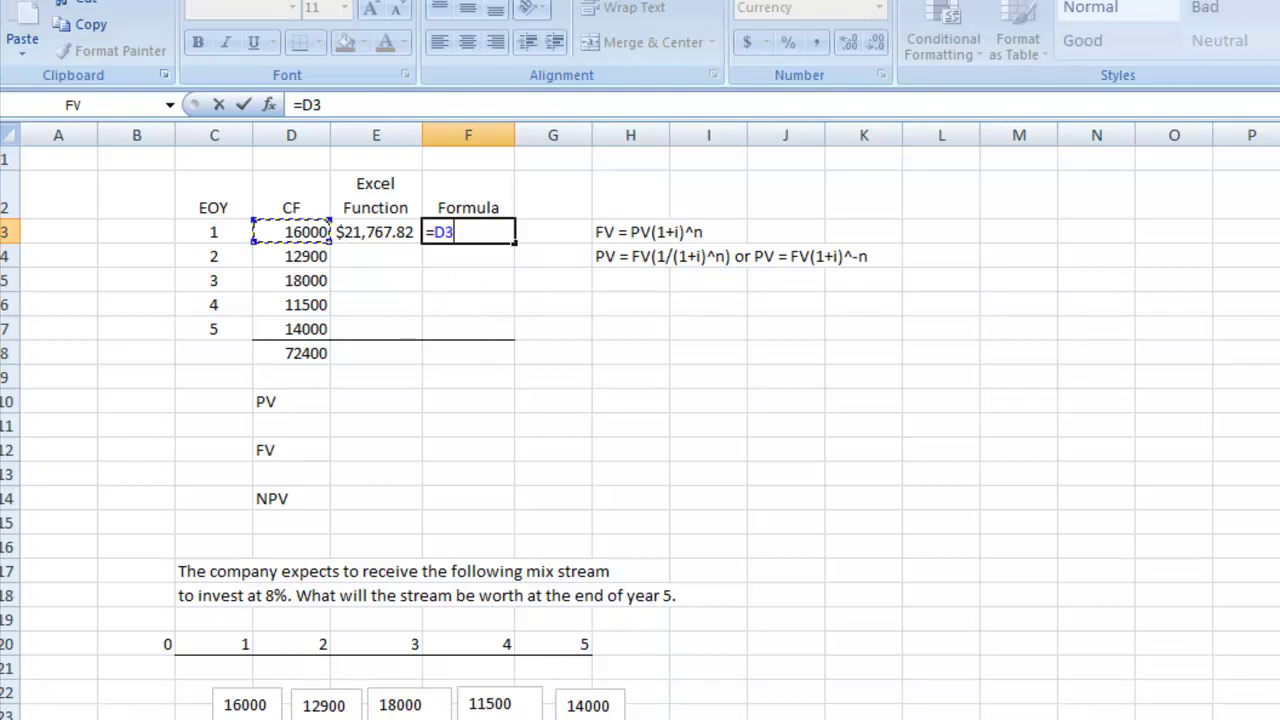
pyautogui.write('zz8')
pyautogui.press('BackSpace')
pyautogui.press('BackSpace')
pyautogui.press('BackSpace')
pyautogui.write('z8')
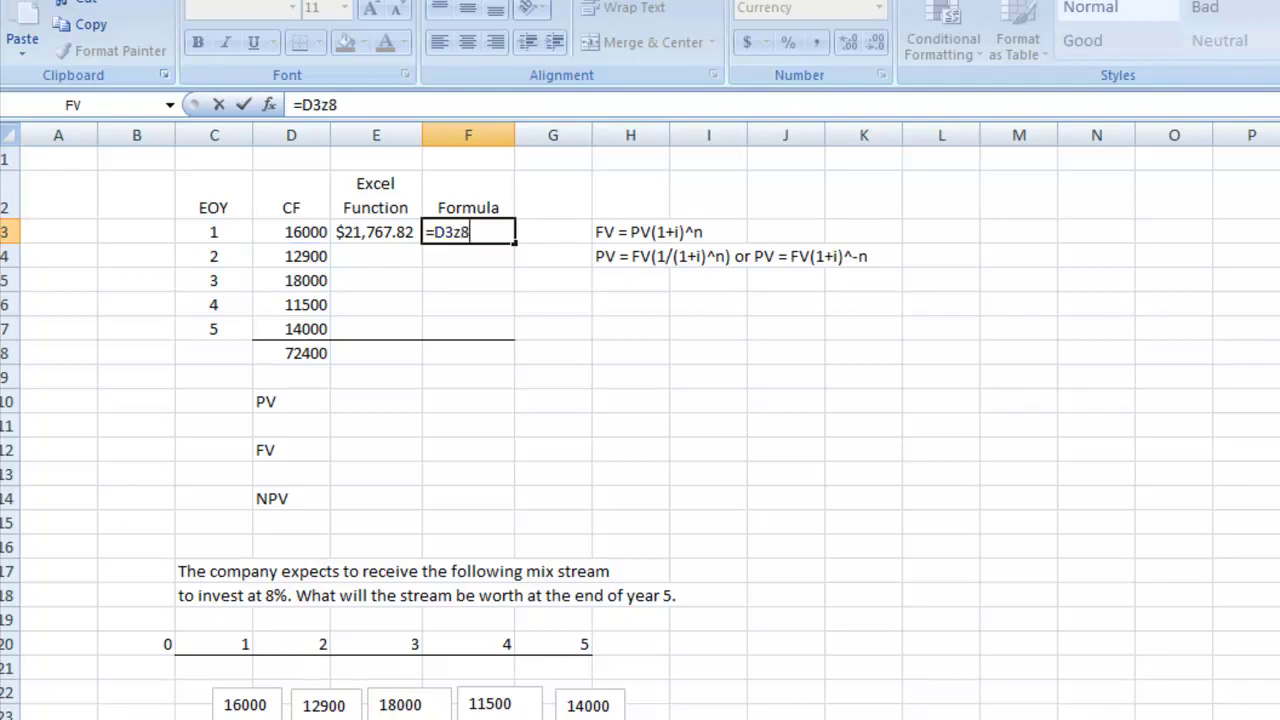
pyautogui.press('BackSpace')
pyautogui.press('BackSpace')
pyautogui.write('*zzz')
pyautogui.press('BackSpace')
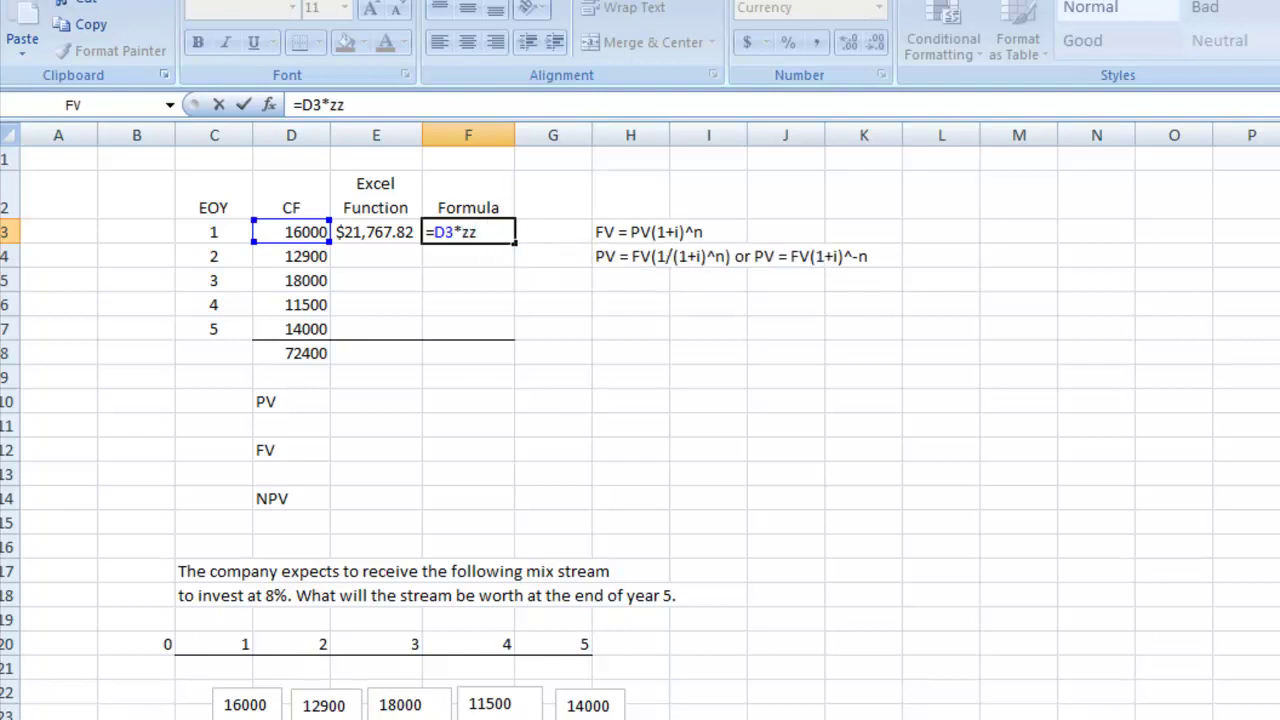
pyautogui.press('BackSpace')
pyautogui.press('BackSpace')
pyautogui.write('(1+.08')
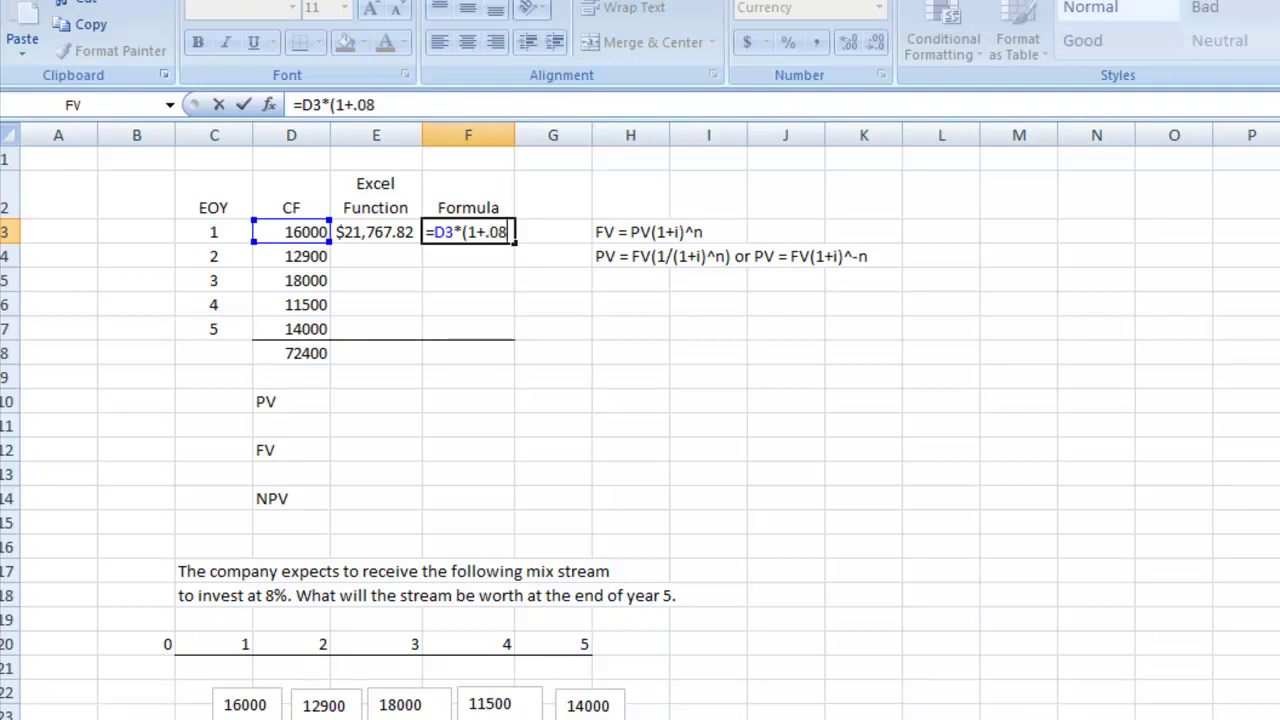
pyautogui.write(')')
pyautogui.write('^4')
pyautogui.press('Return')
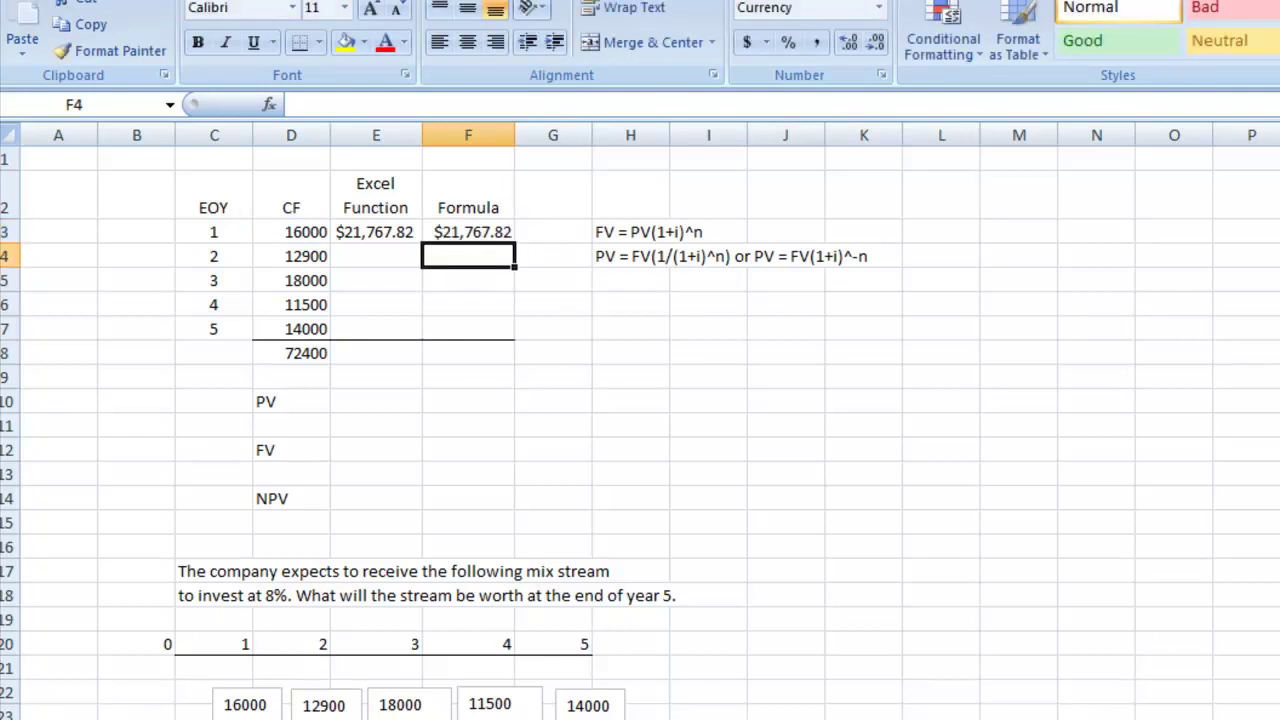
# - Insert the FV function from the Most Recently Used category into cell E4 for the year 2 cash flow
pyautogui.click(387, 250)
pyautogui.click(269, 104)
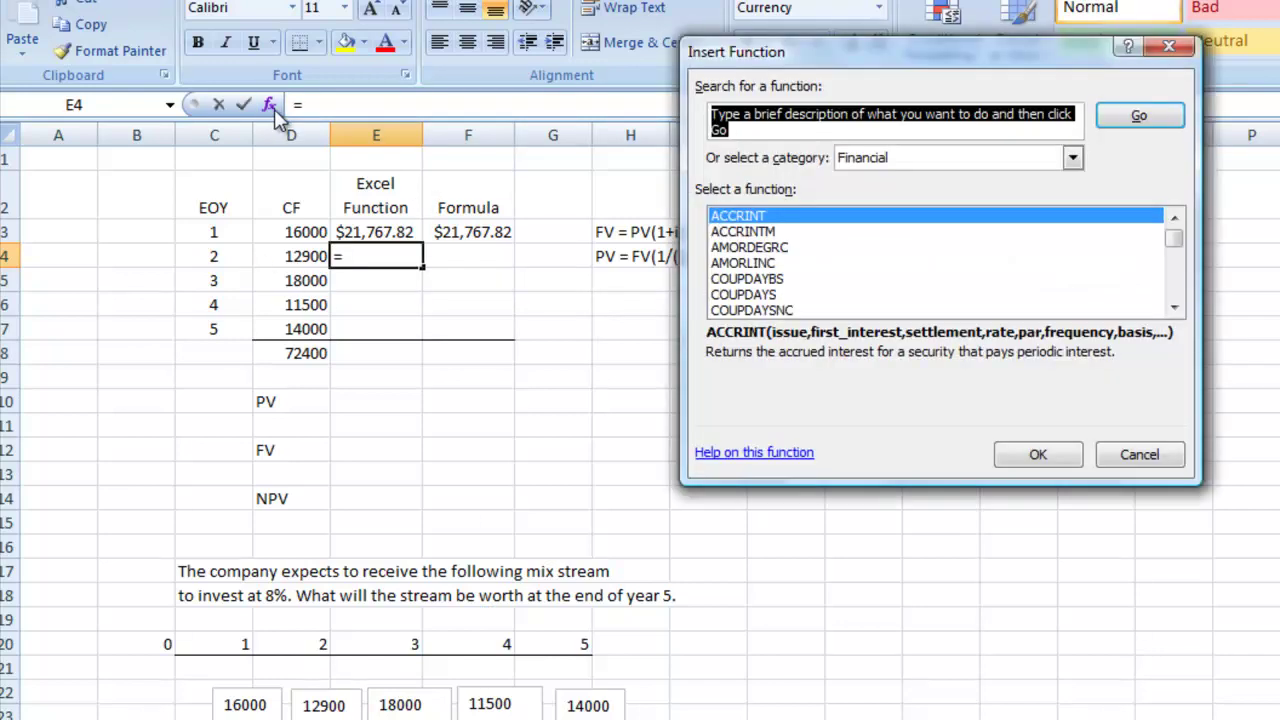
pyautogui.click(1073, 160)
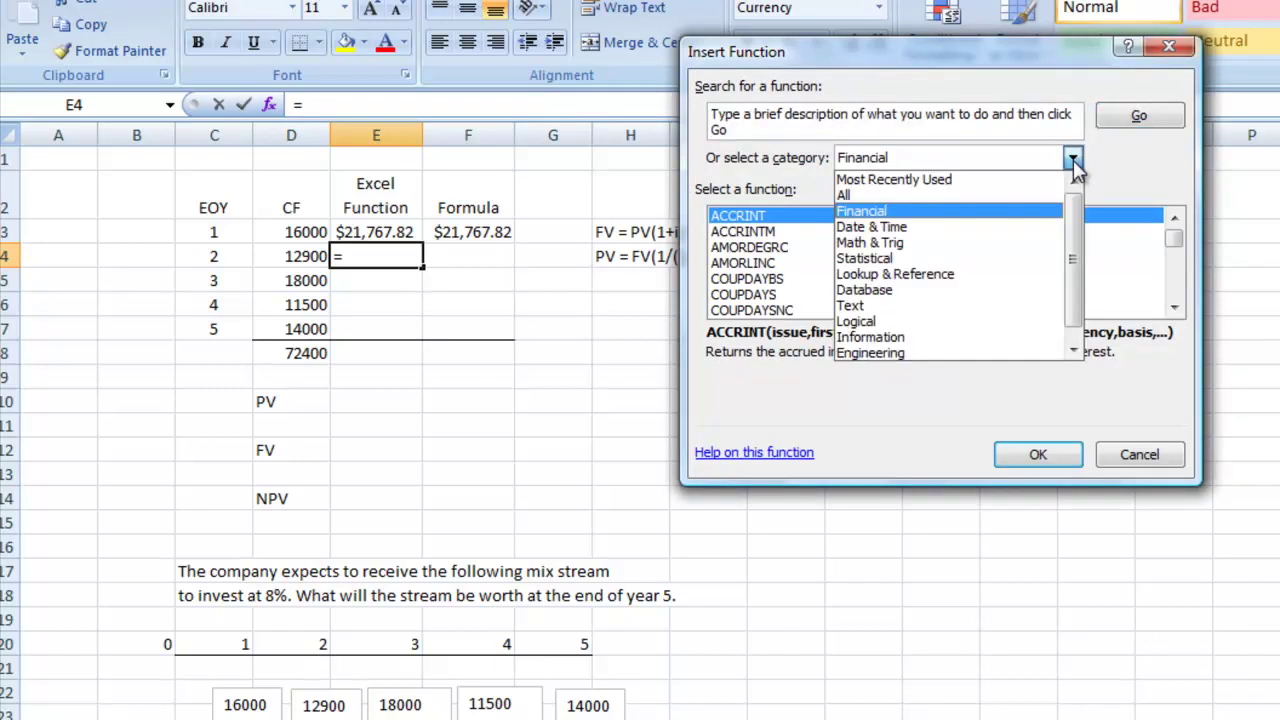
pyautogui.click(1025, 193)
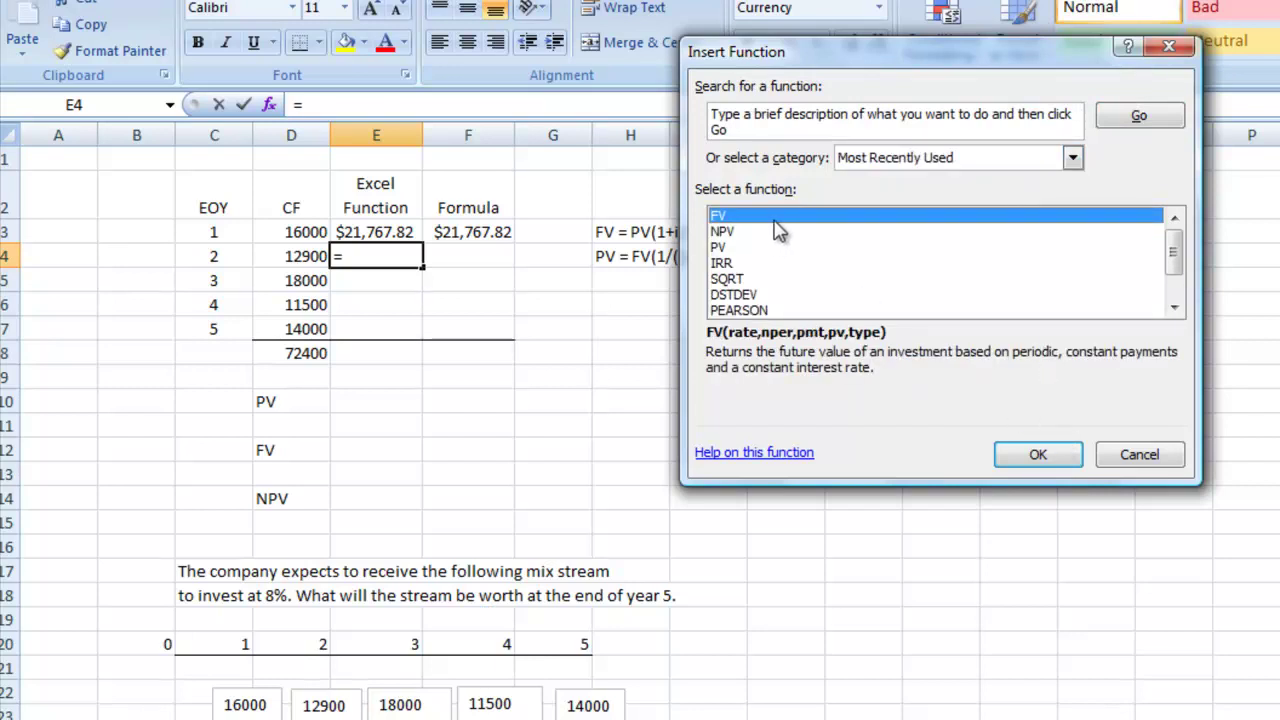
pyautogui.click(1024, 459)
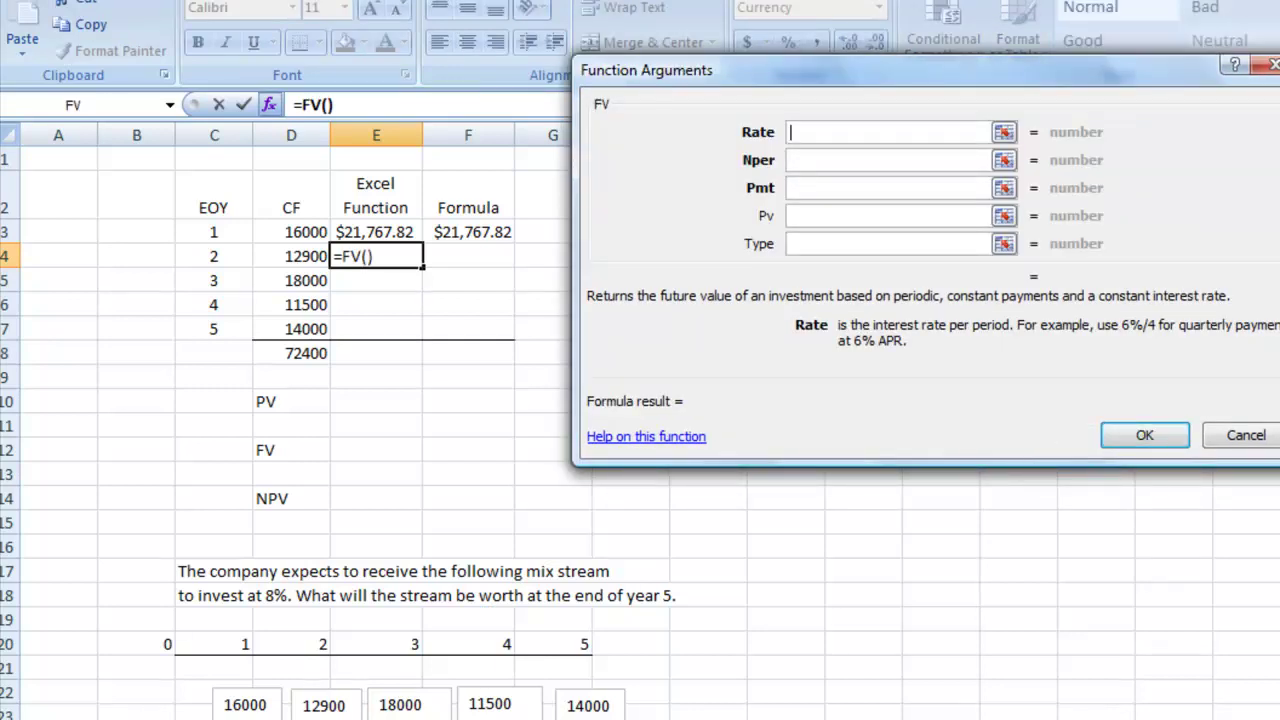
# - Set the year 2 FV function's Rate to .08 and its Nper to 5-2
pyautogui.write('.08')
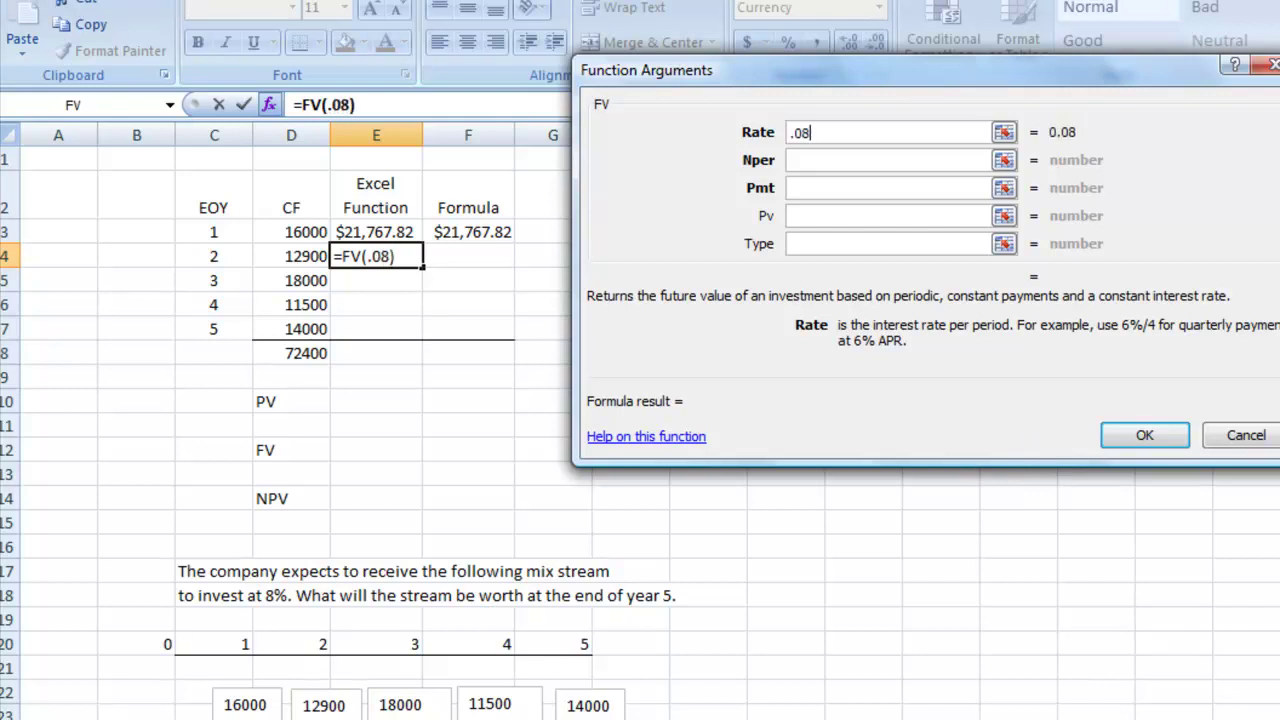
pyautogui.click(843, 162)
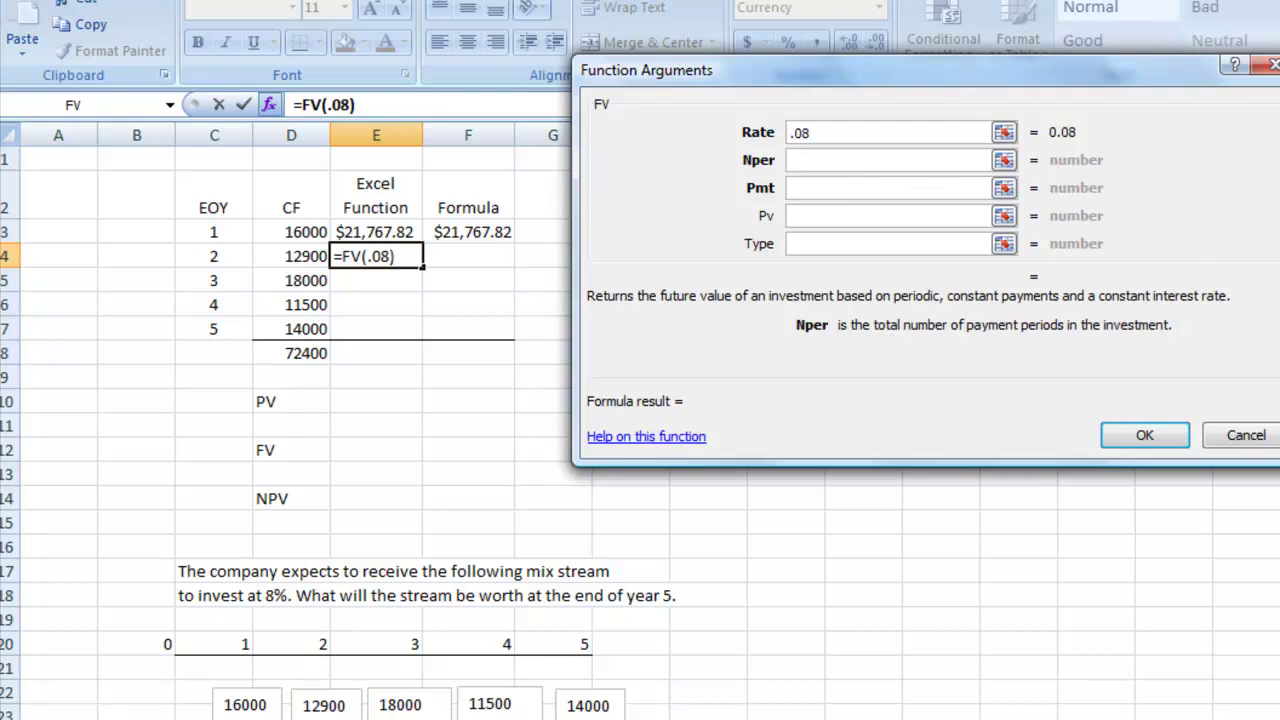
pyautogui.write('5')
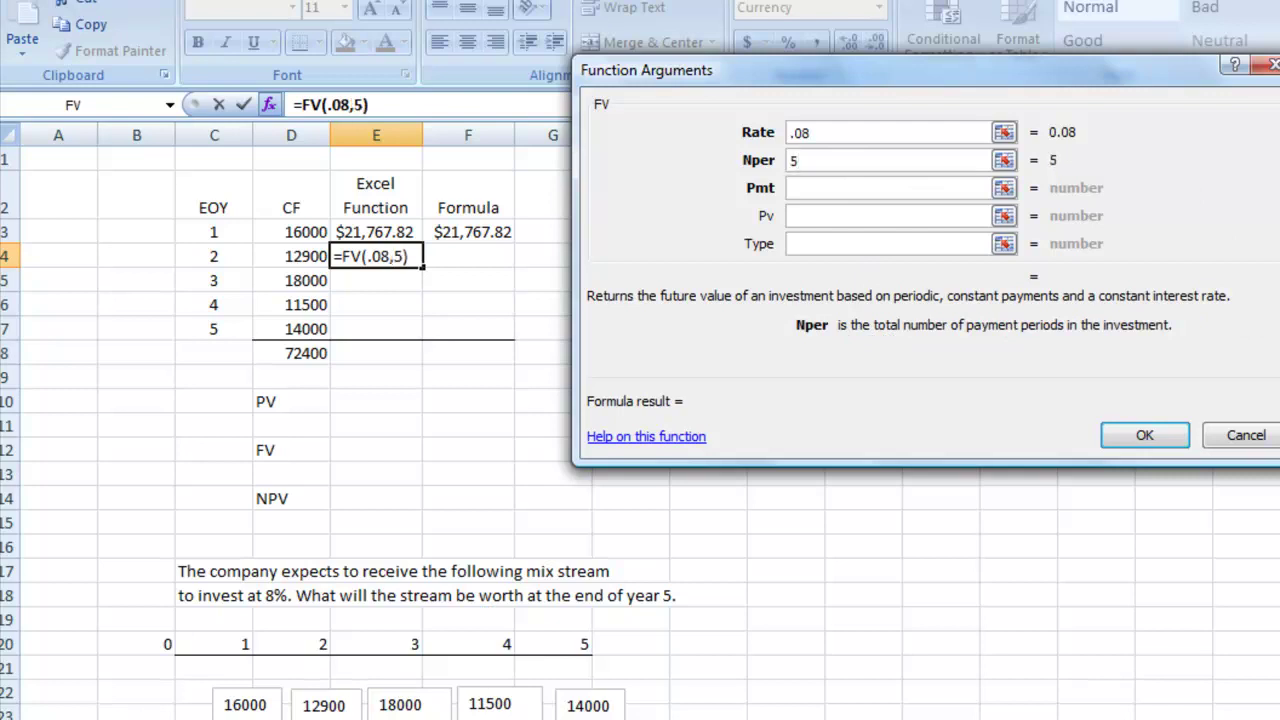
pyautogui.write('-2')
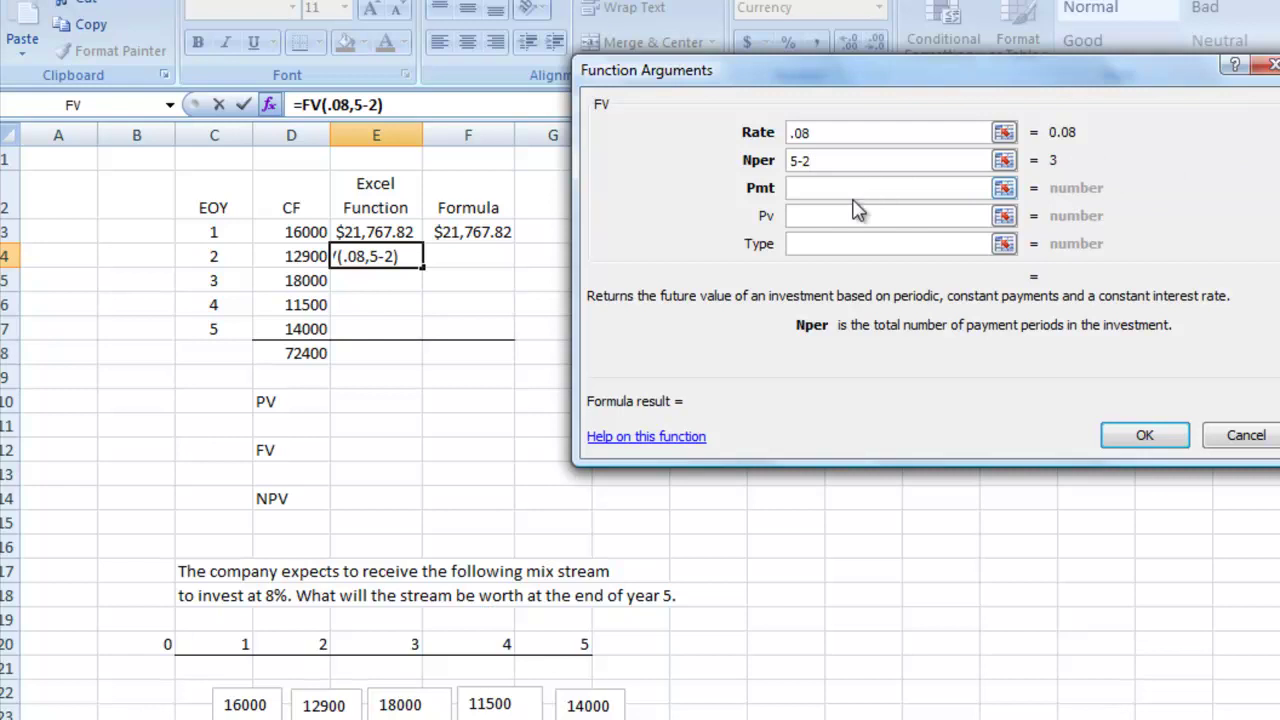
# - Set the year 2 FV function's Pv to the negative of that year's cash flow, -D4, and complete the function
pyautogui.click(821, 219)
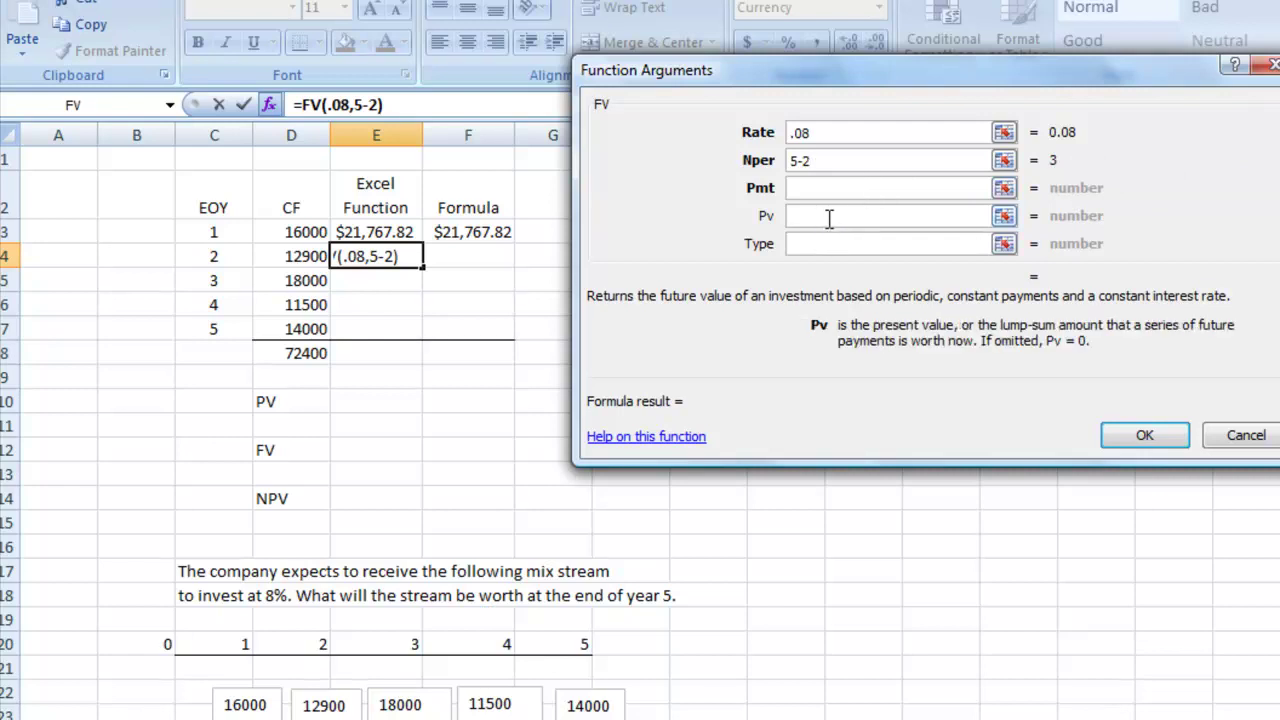
pyautogui.write('-')
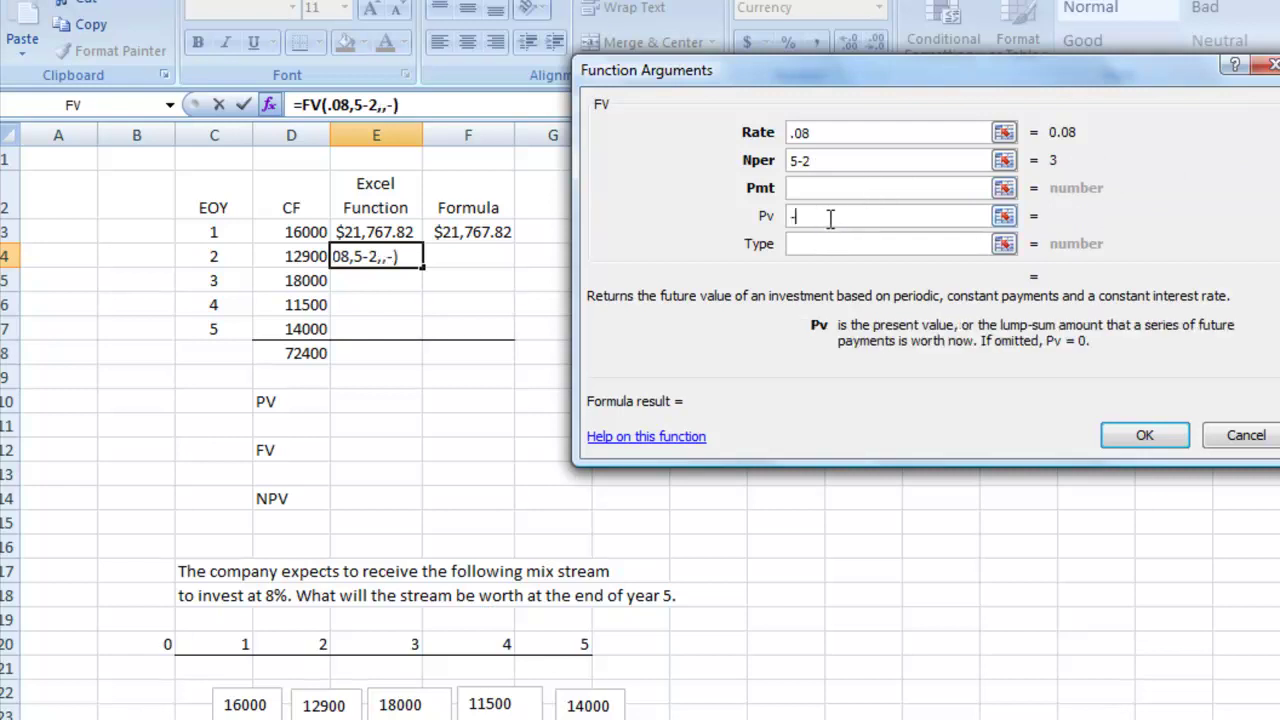
pyautogui.click(305, 256)
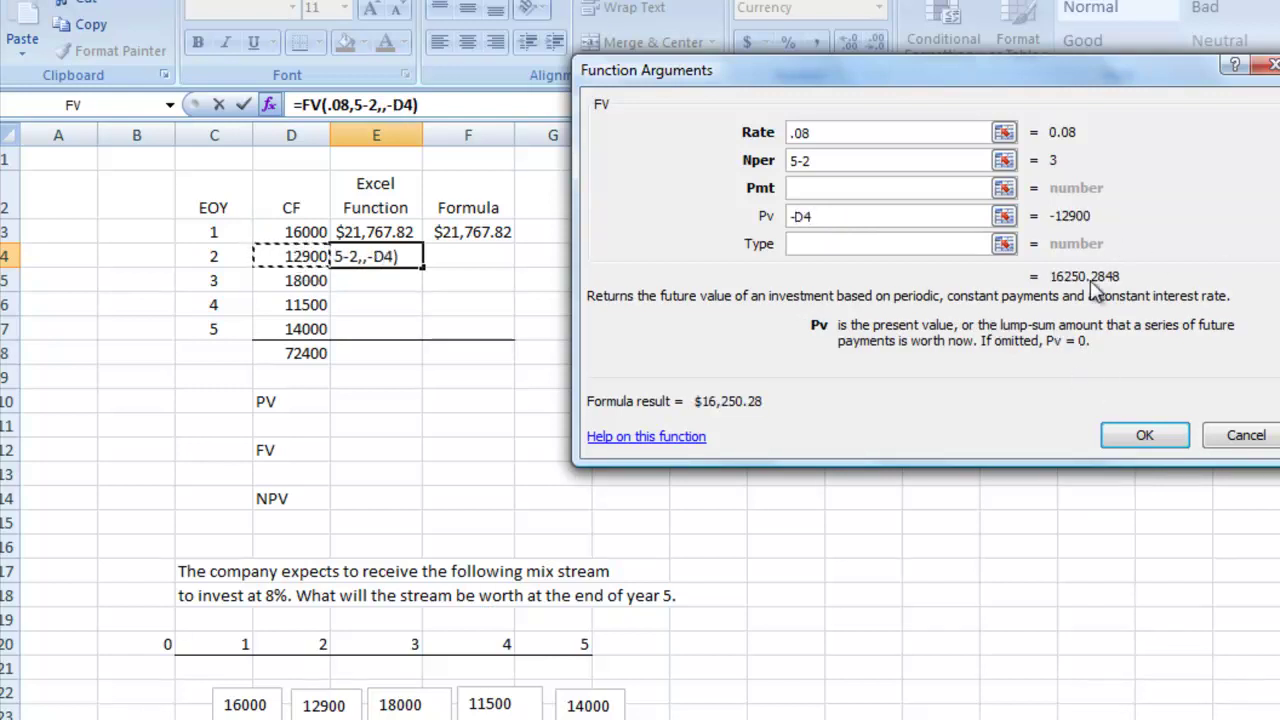
pyautogui.click(1148, 435)
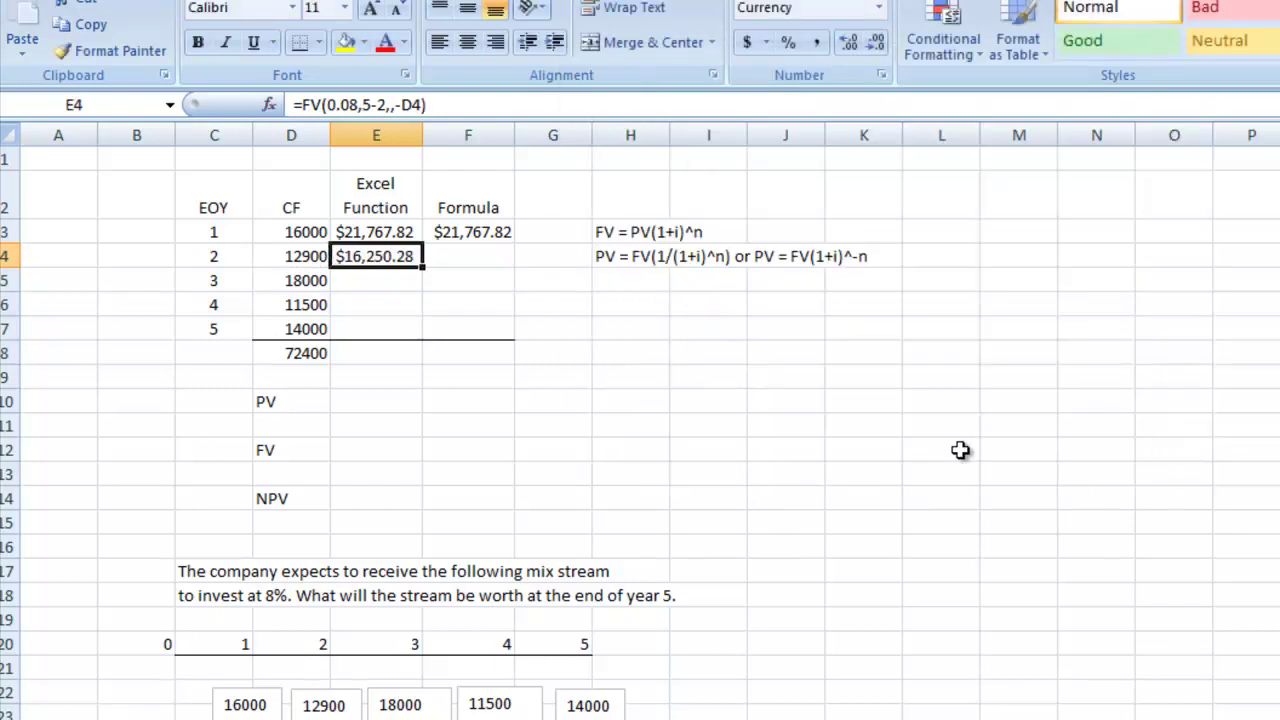
# - Enter the manual future value formula =D4*(1+.08)^3 in cell F4, in the Formula column for year 2
pyautogui.click(461, 262)
pyautogui.write('=')
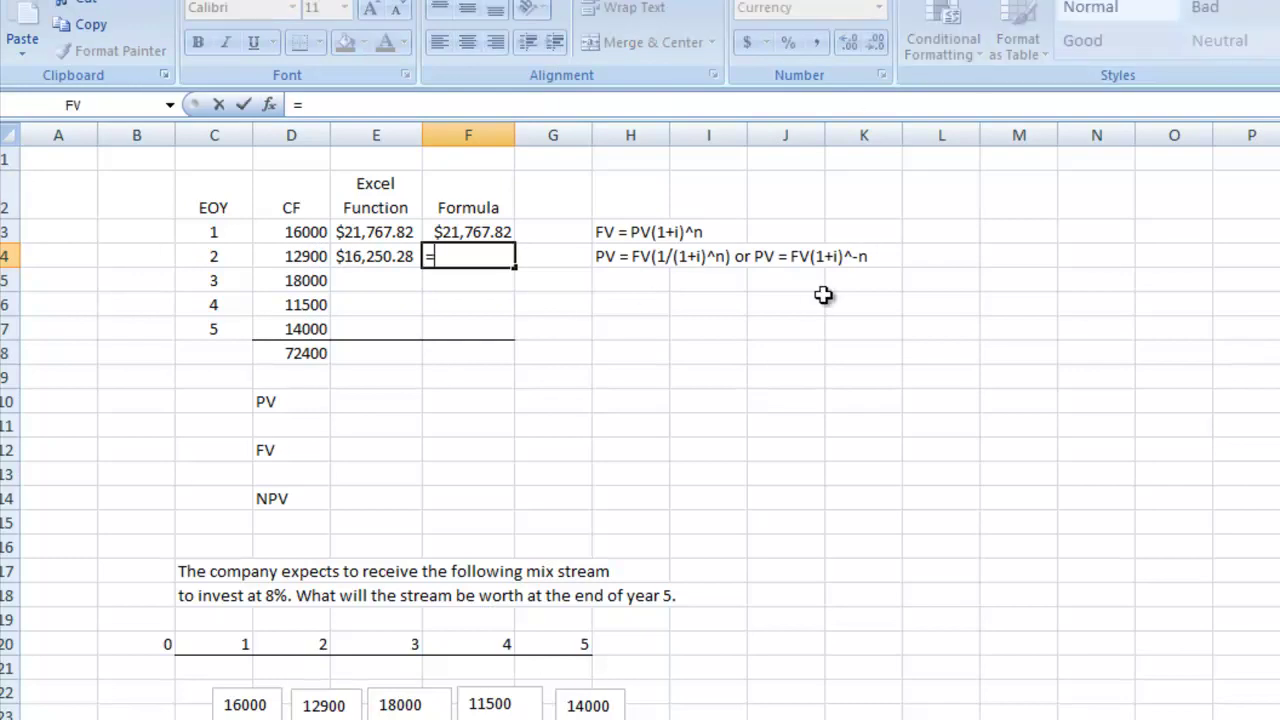
pyautogui.click(305, 256)
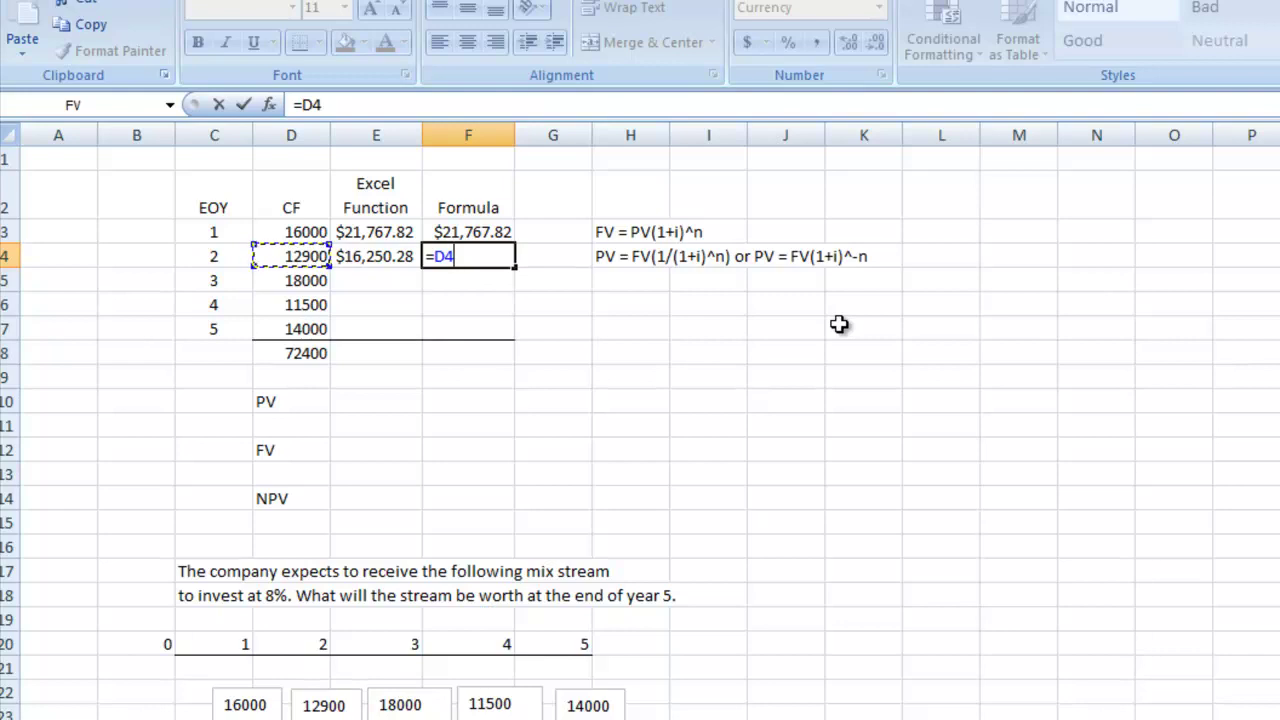
pyautogui.write('*(1.8')
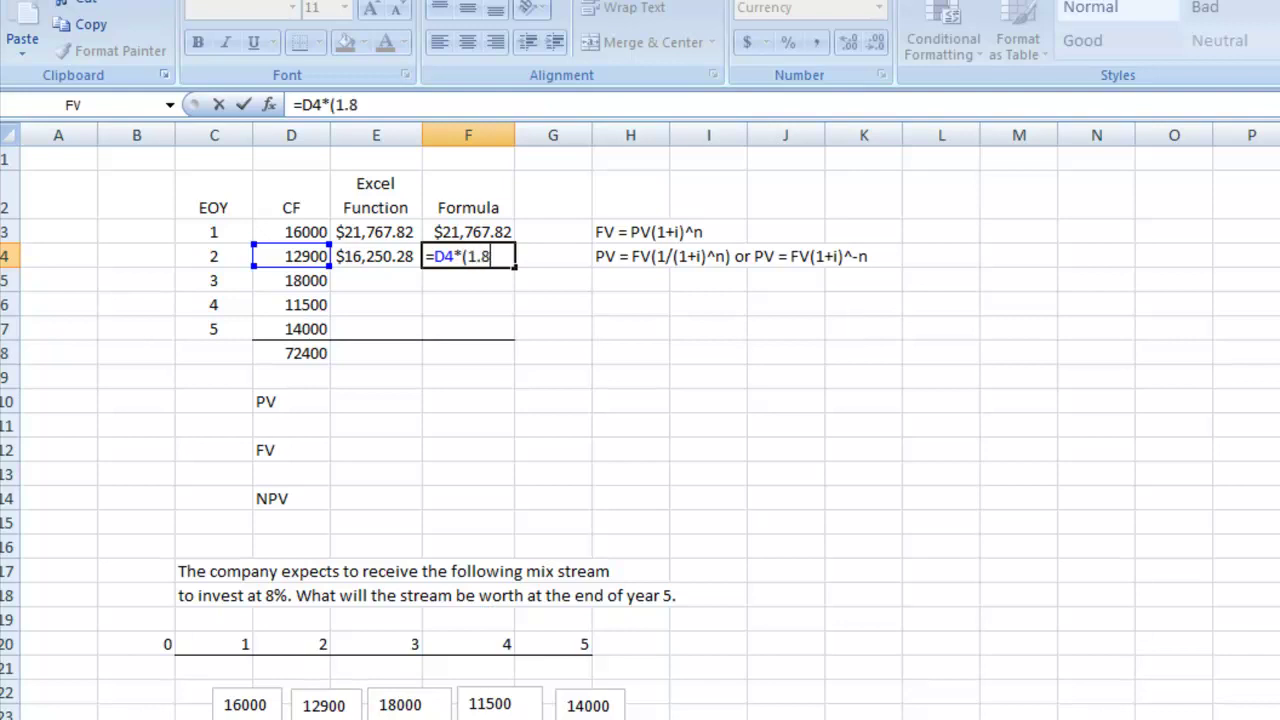
pyautogui.press('BackSpace')
pyautogui.press('BackSpace')
pyautogui.write('+.08)^')
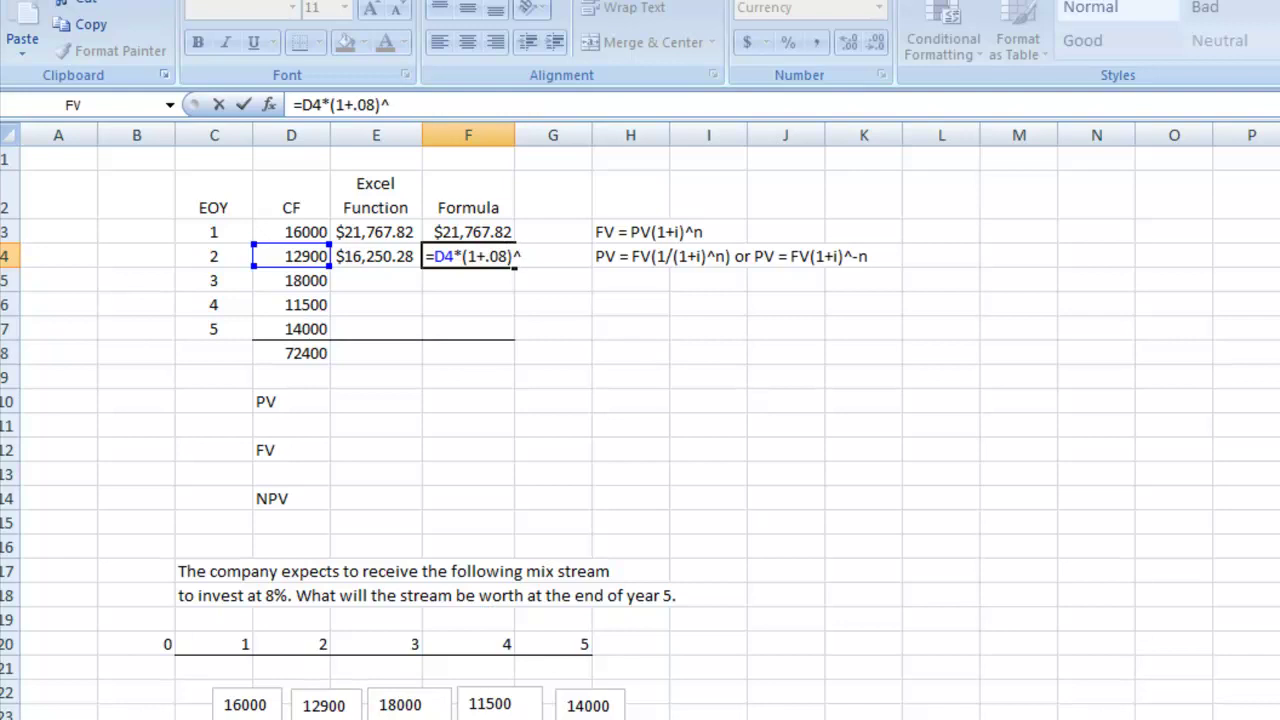
pyautogui.write('3')
pyautogui.press('Return')
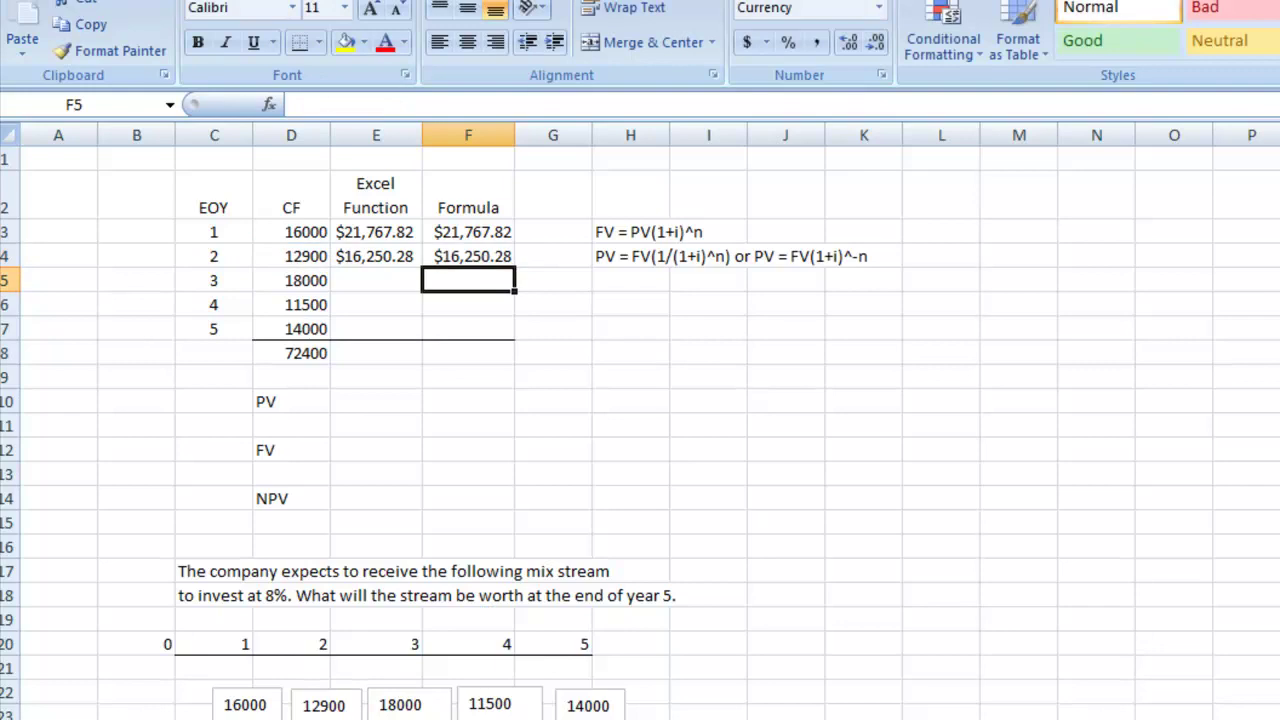
# - Insert the FV function into cell E5 for year 3, with Rate 8% and Nper 5-3
pyautogui.click(390, 280)
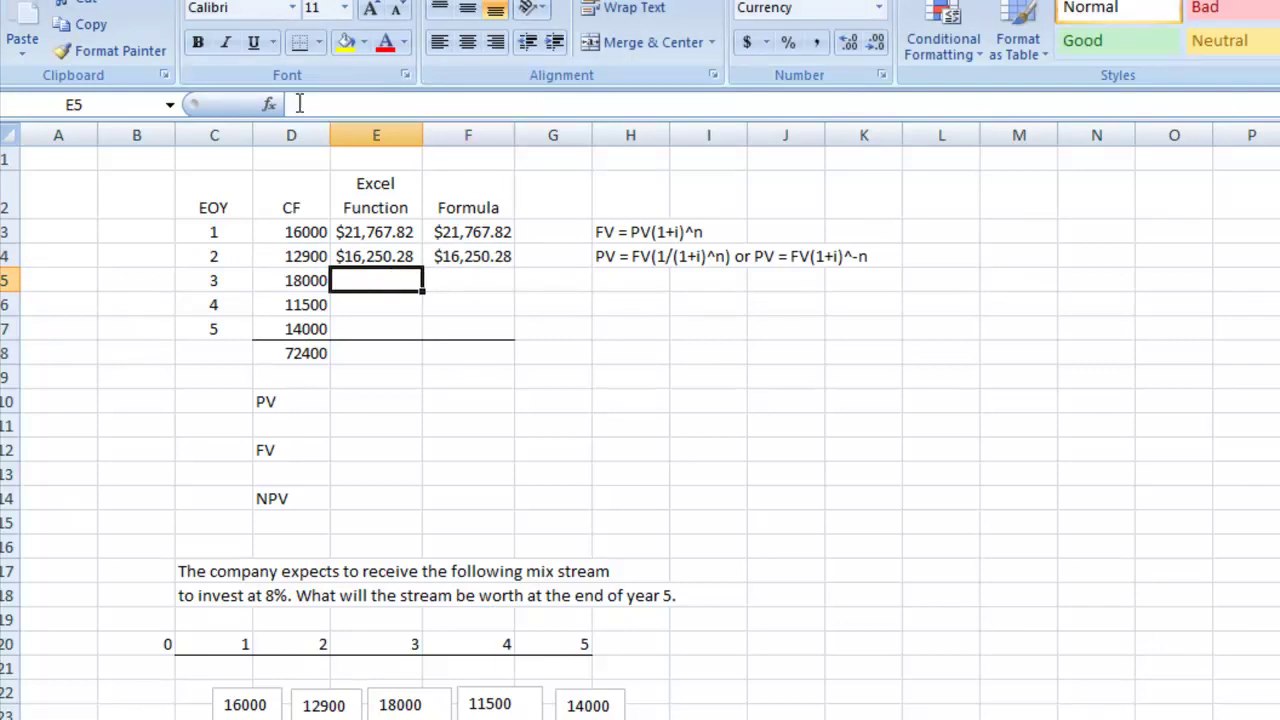
pyautogui.click(270, 106)
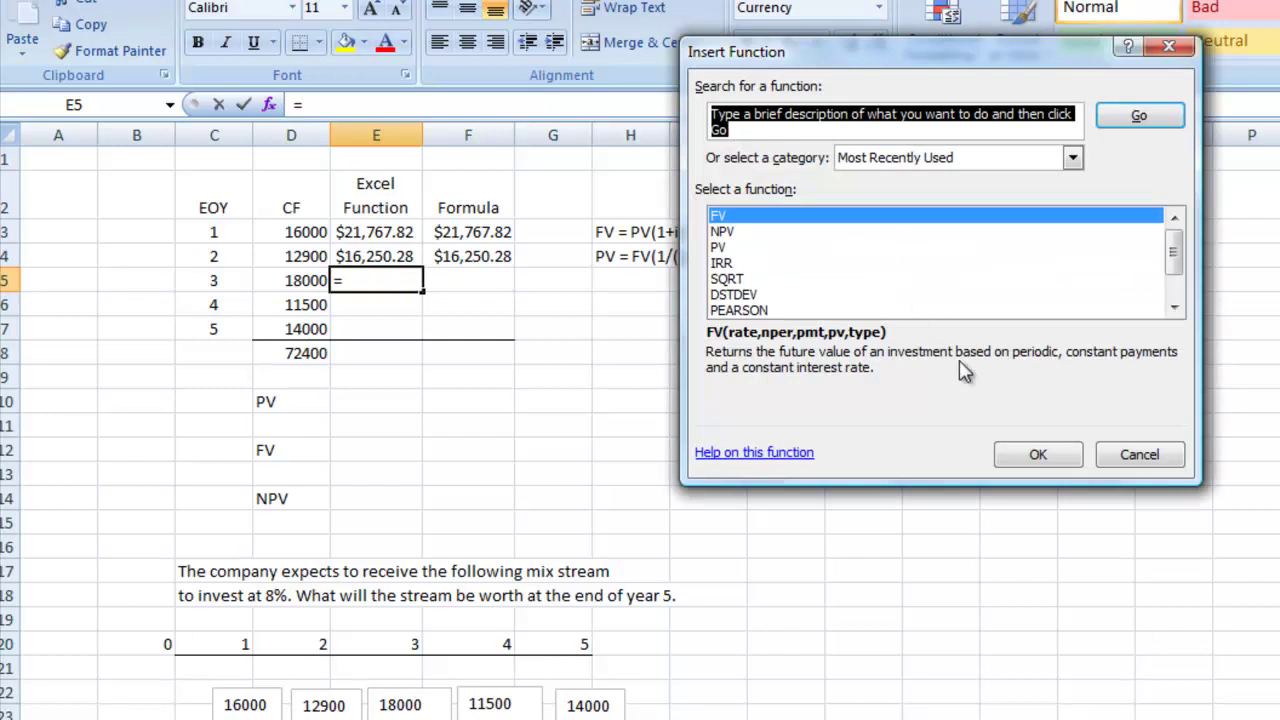
pyautogui.click(1020, 452)
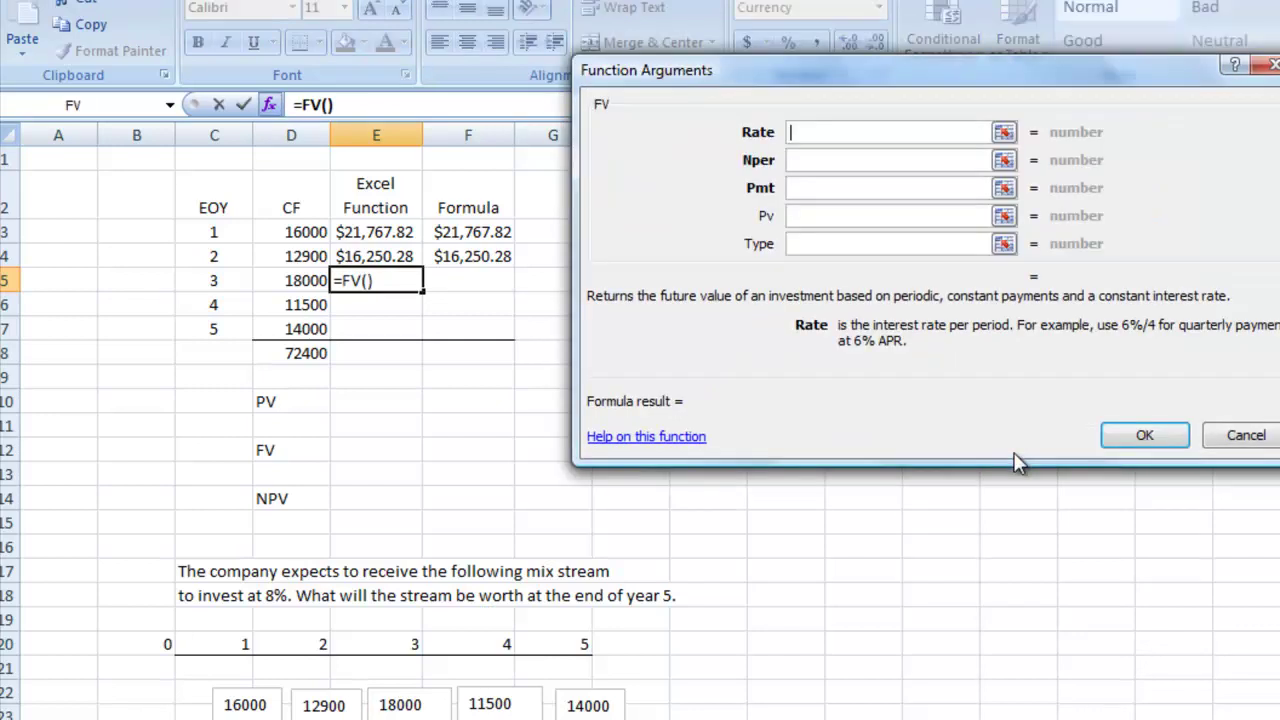
pyautogui.write('8')
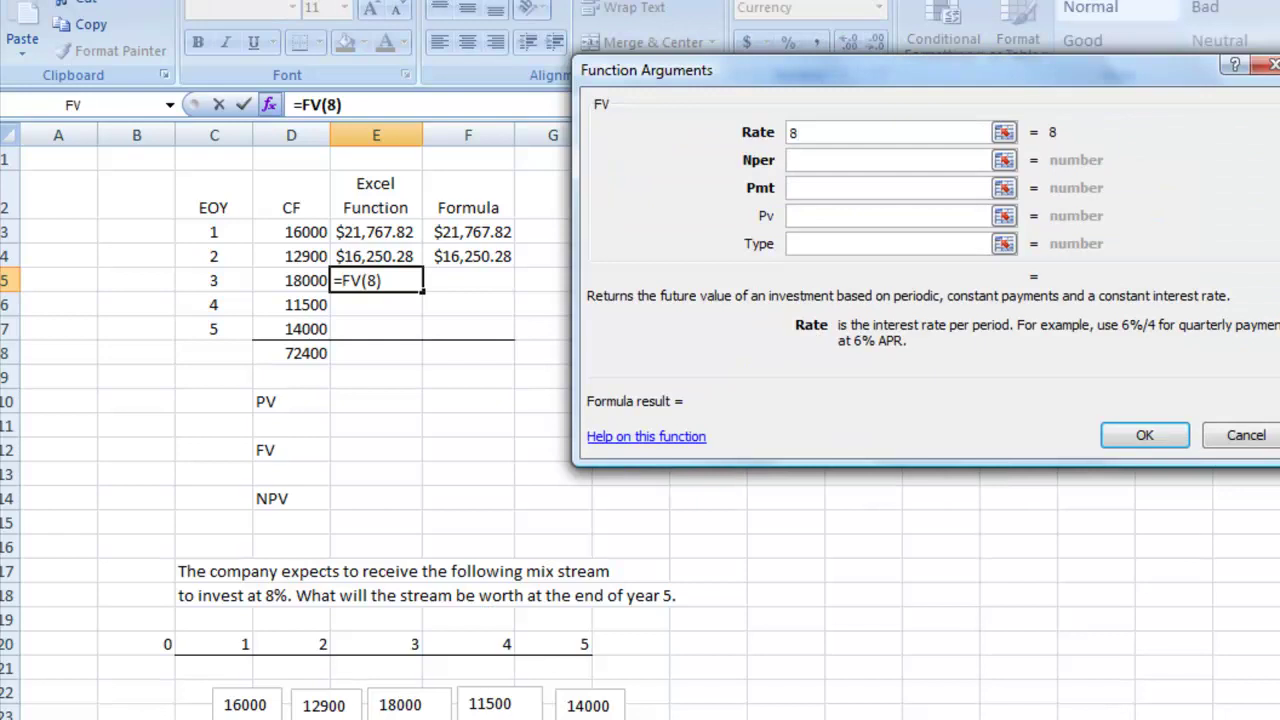
pyautogui.write('%')
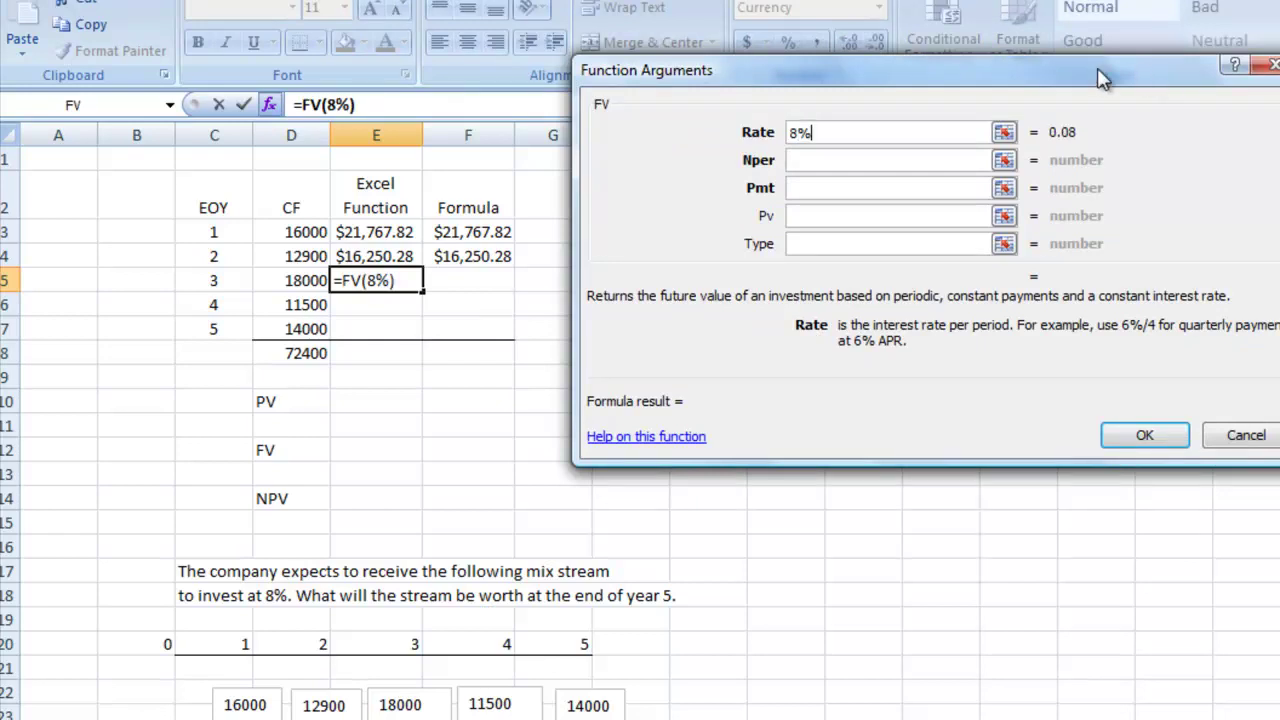
pyautogui.click(849, 162)
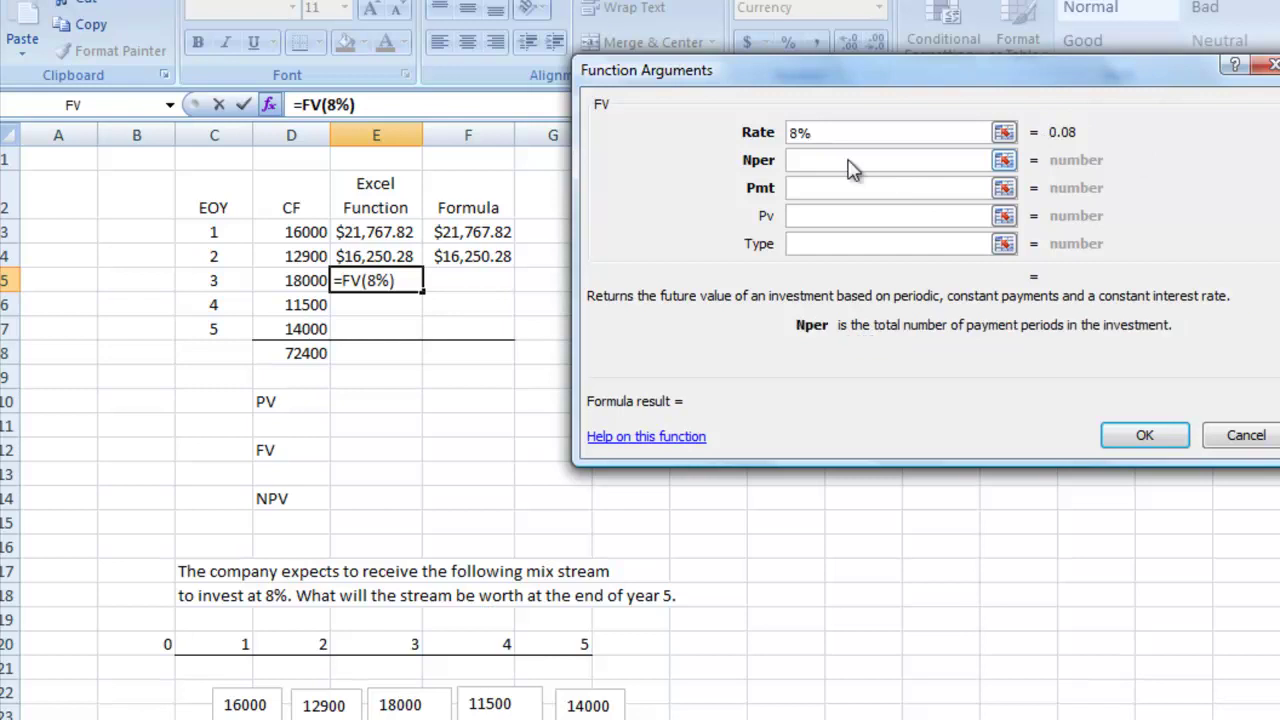
pyautogui.write('5-3')
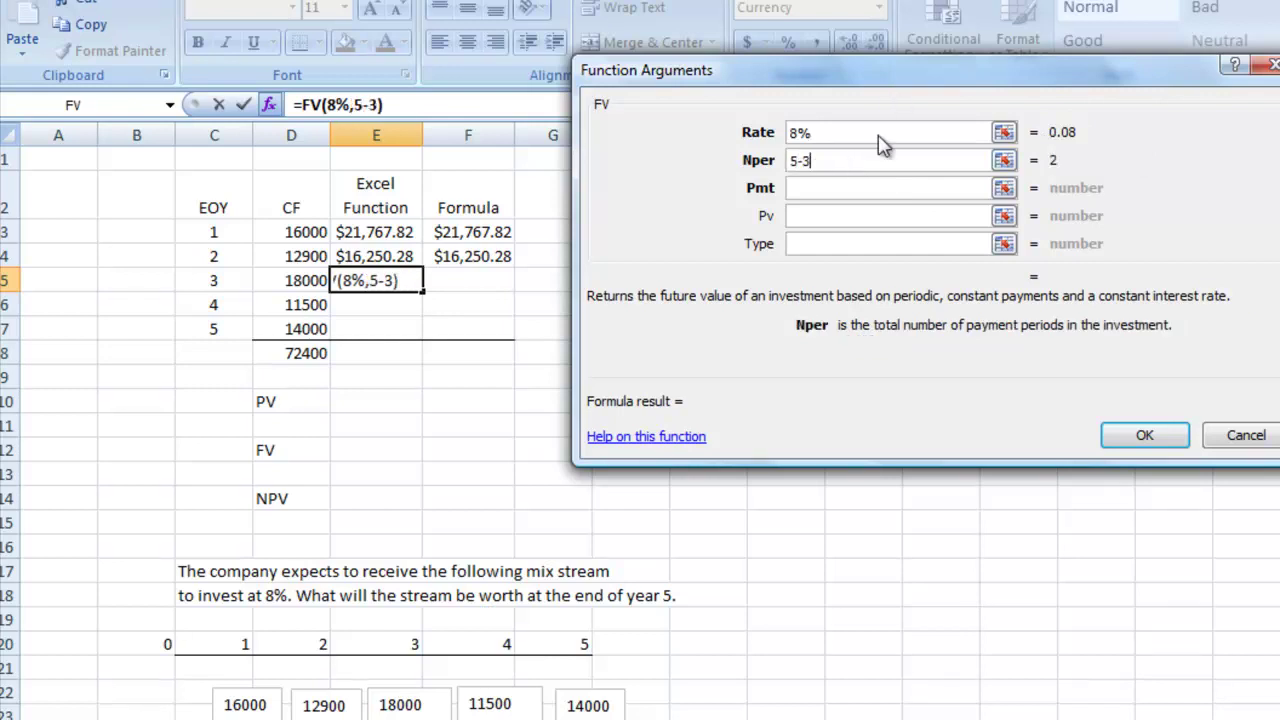
# - Set the year 3 FV function's Pv to the negative of that year's cash flow, -D5, and complete the function
pyautogui.click(814, 220)
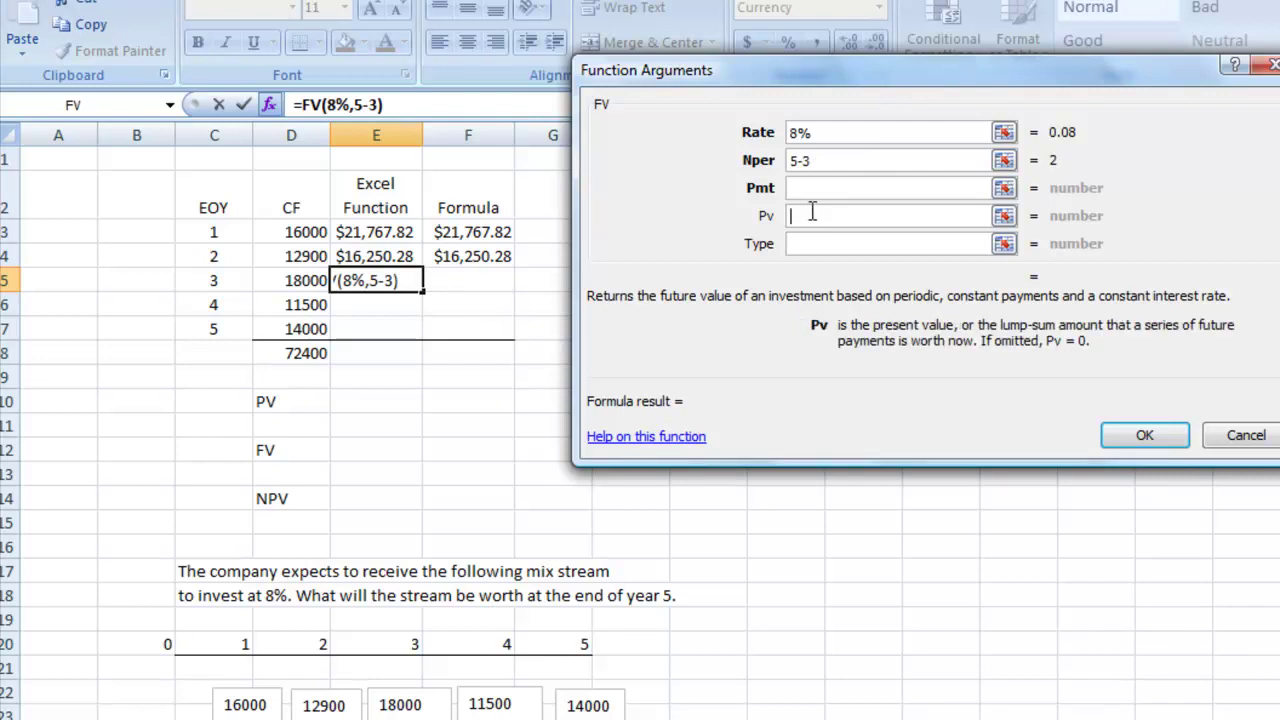
pyautogui.write('-')
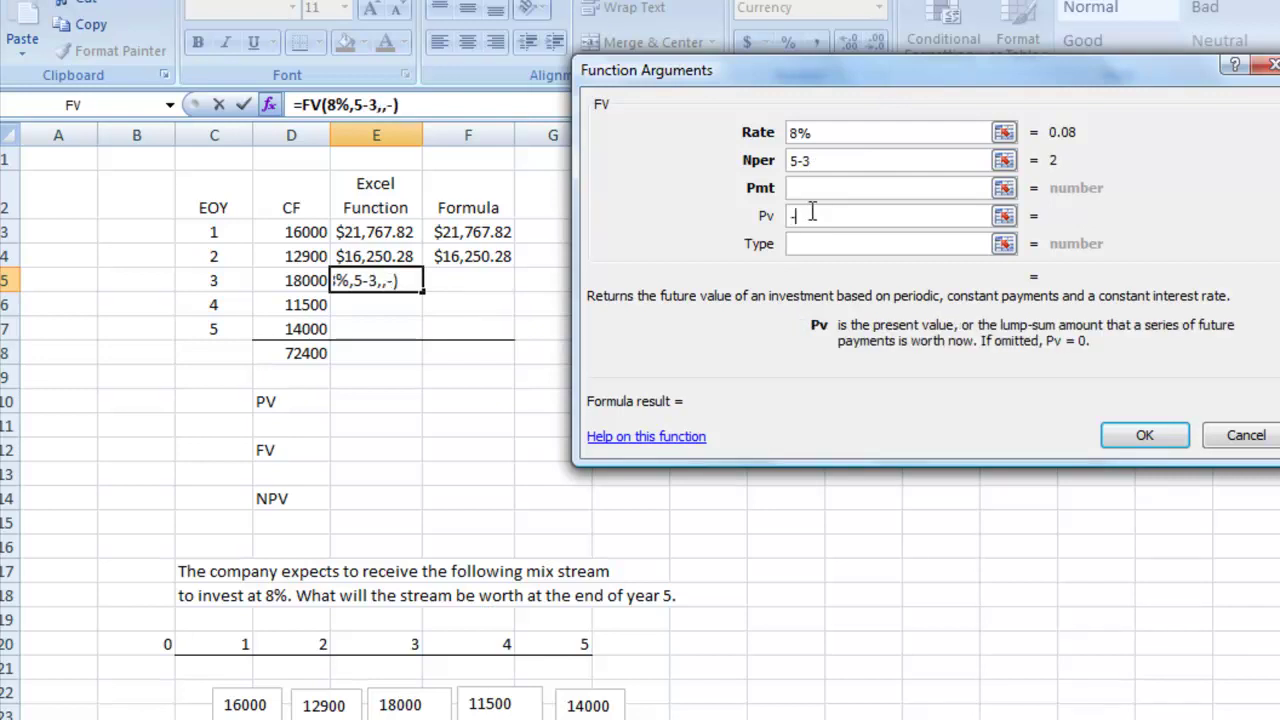
pyautogui.click(308, 278)
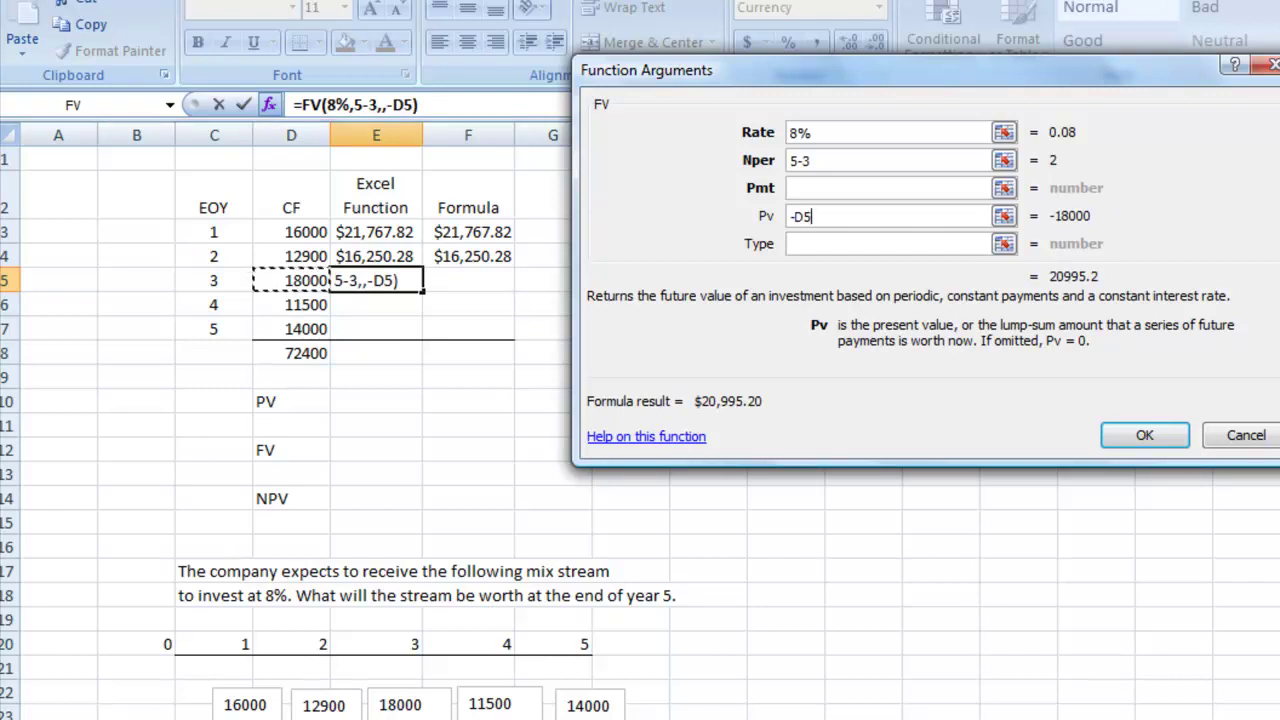
pyautogui.click(1146, 437)
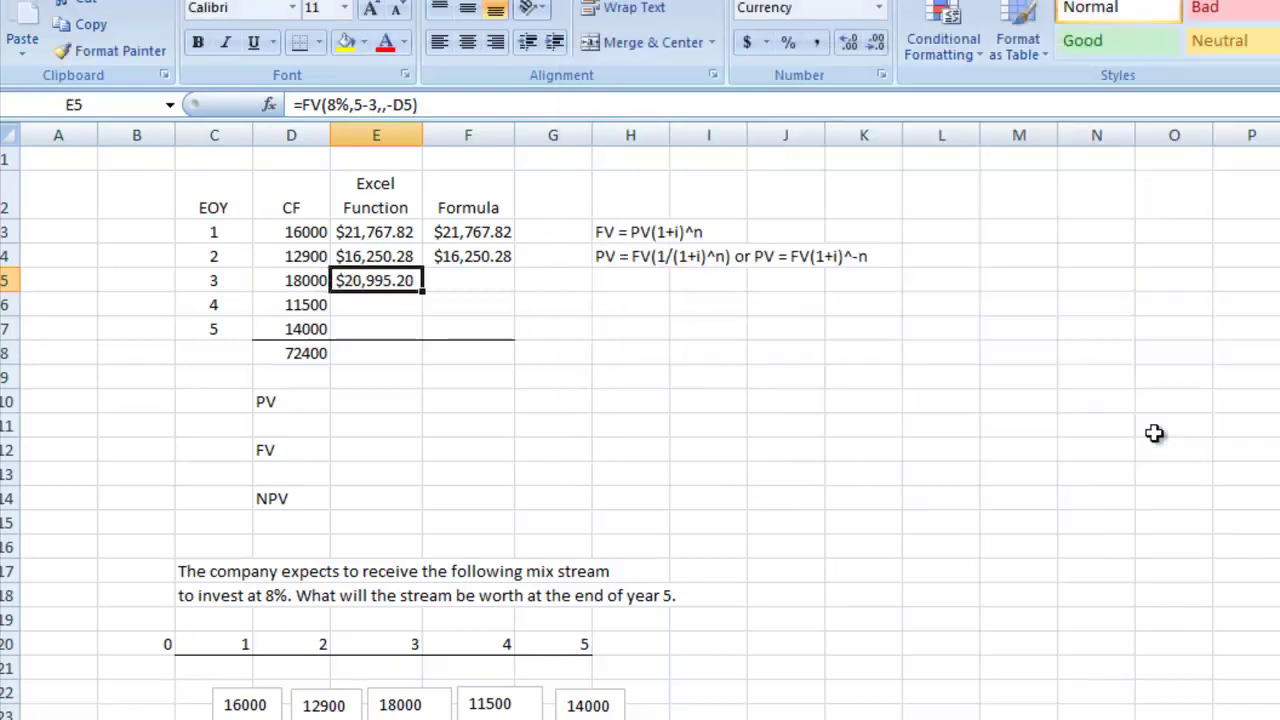
# - Enter the manual future value formula =D5*(1.08)^2 in cell F5, in the Formula column for year 3
pyautogui.click(466, 284)
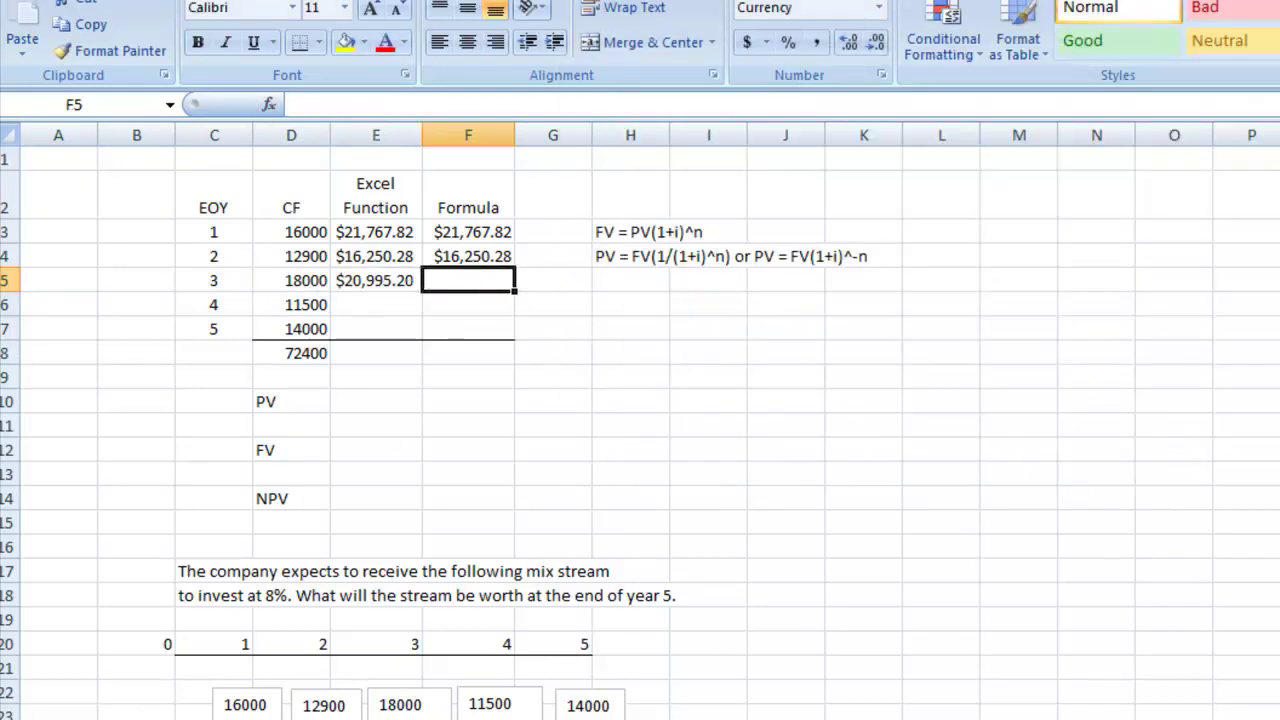
pyautogui.write('=')
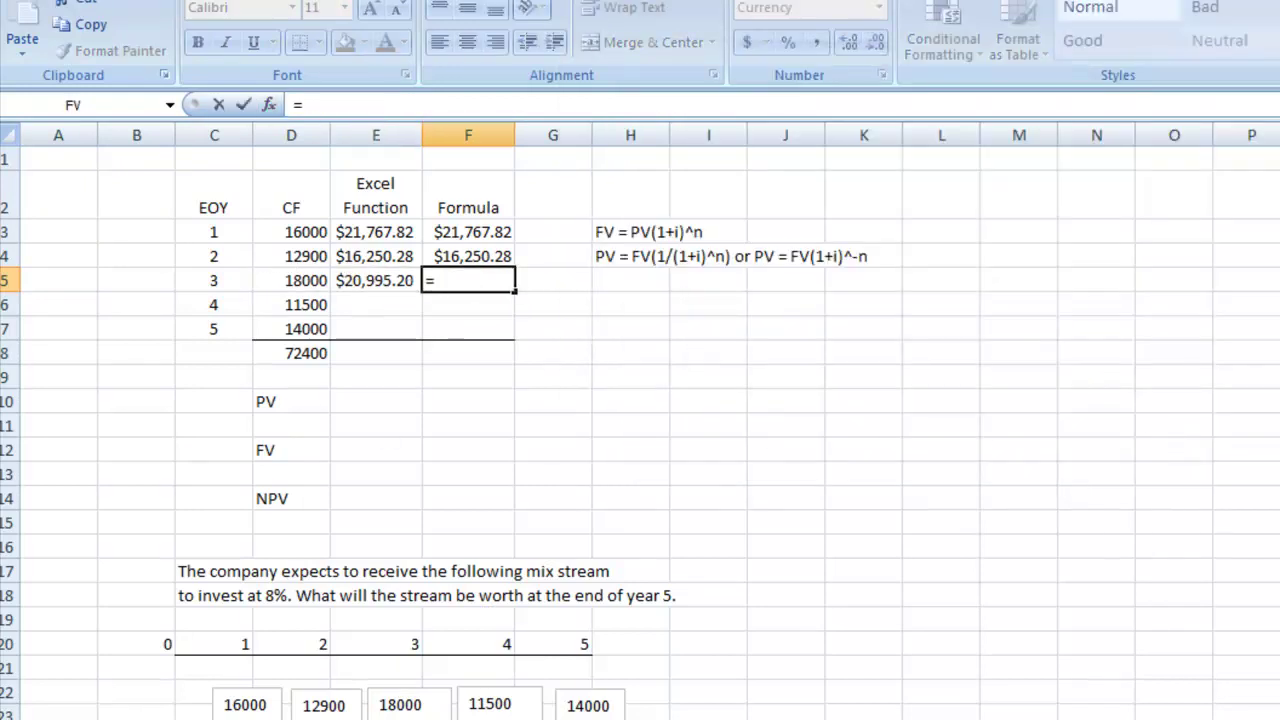
pyautogui.click(324, 287)
pyautogui.write('*(1.08')
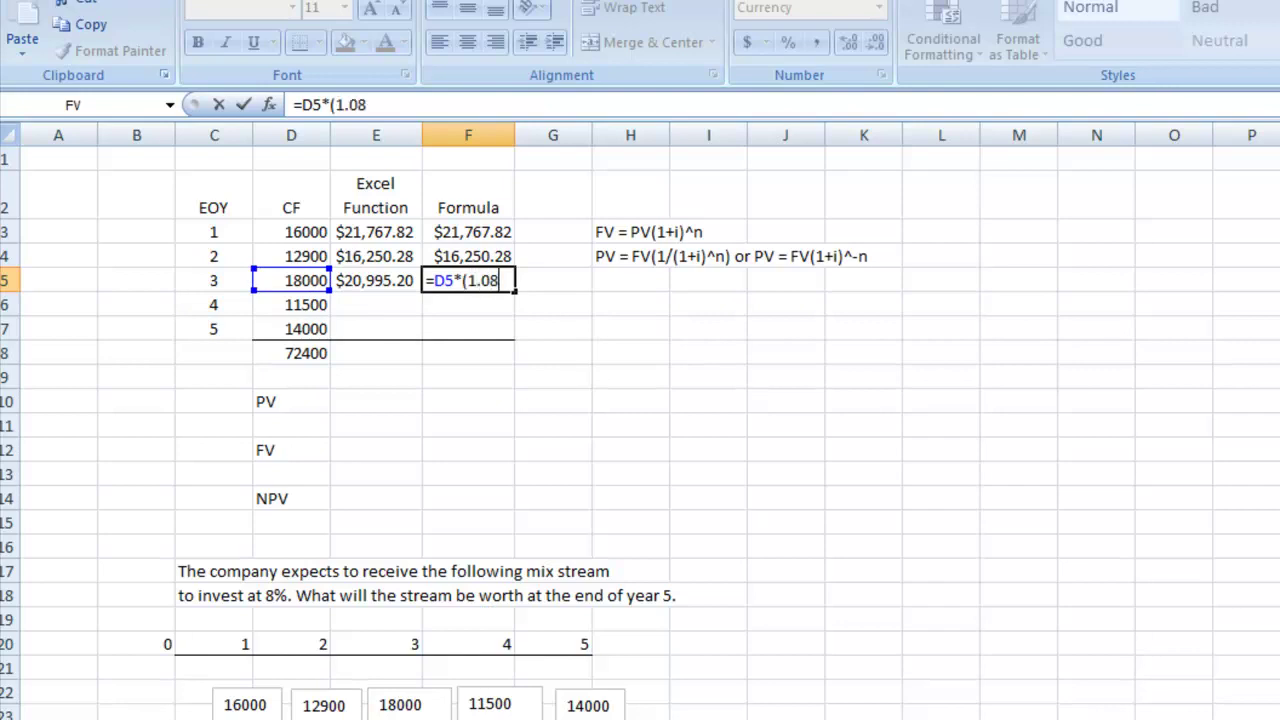
pyautogui.write(')^2')
pyautogui.press('Return')
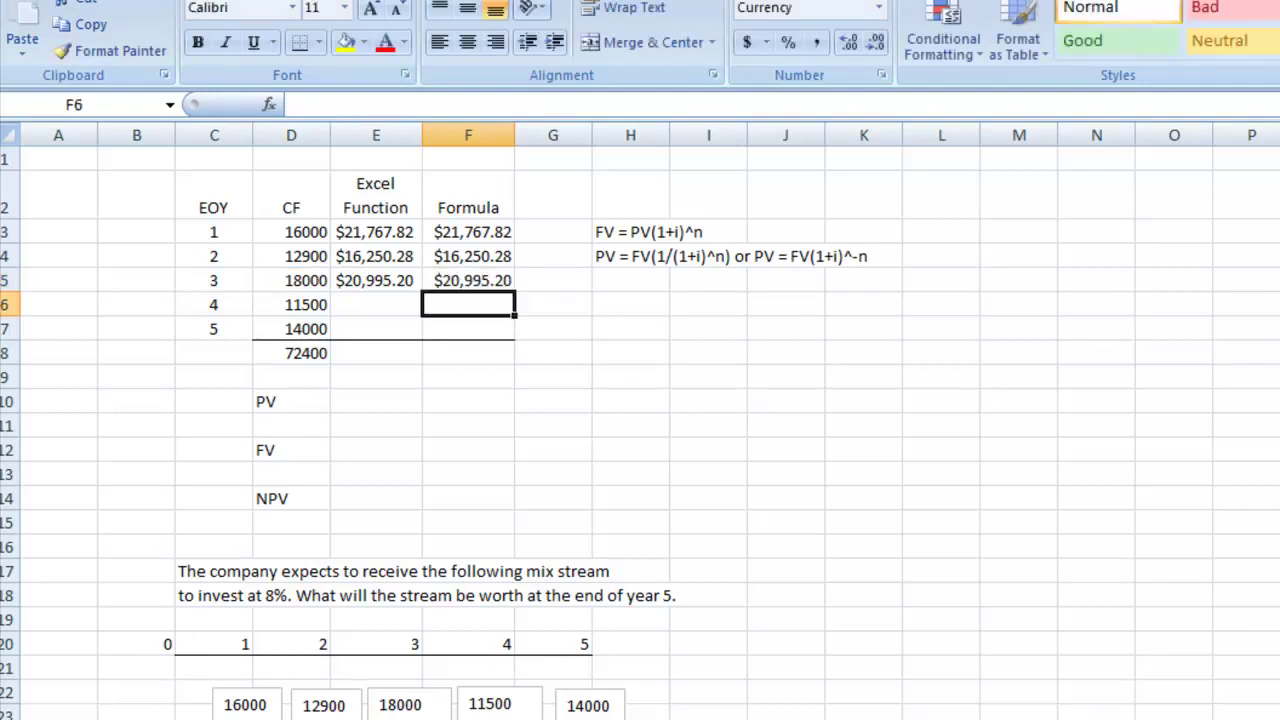
# - Insert the FV function into cell E6 for year 4, with Rate .08 and Nper 5-4
pyautogui.click(365, 307)
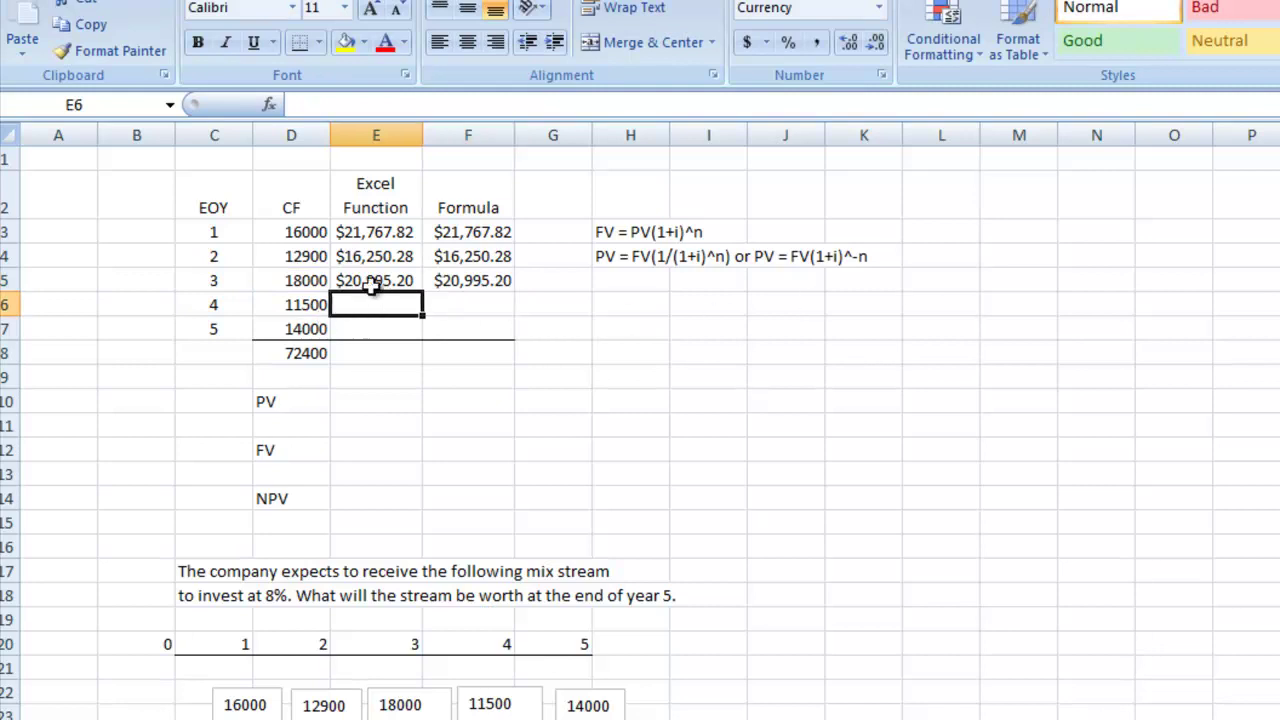
pyautogui.click(268, 104)
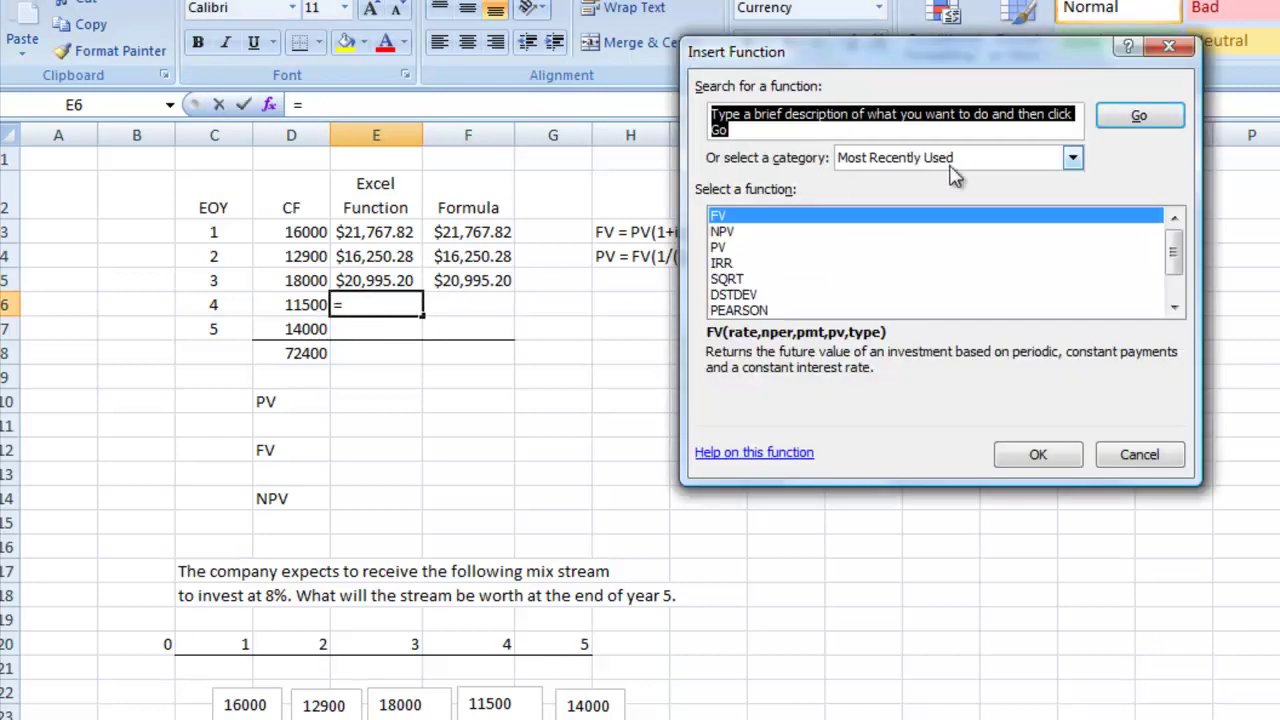
pyautogui.click(1035, 457)
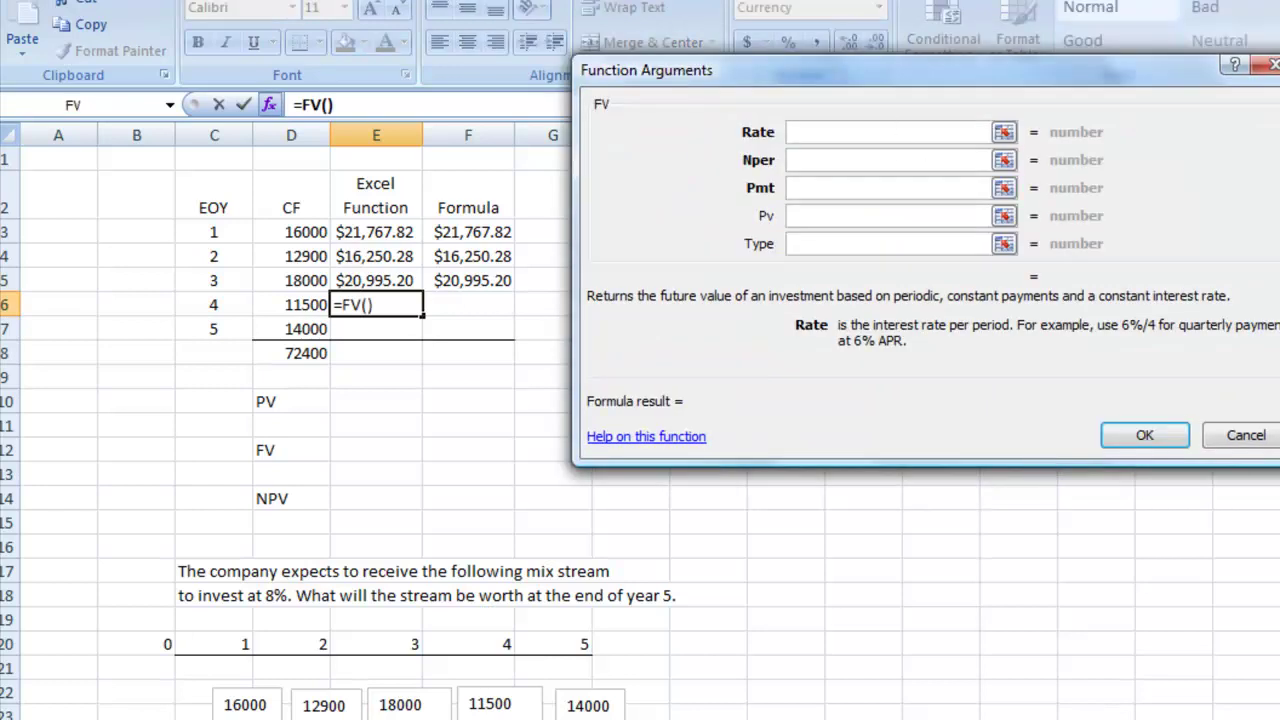
pyautogui.write('.08')
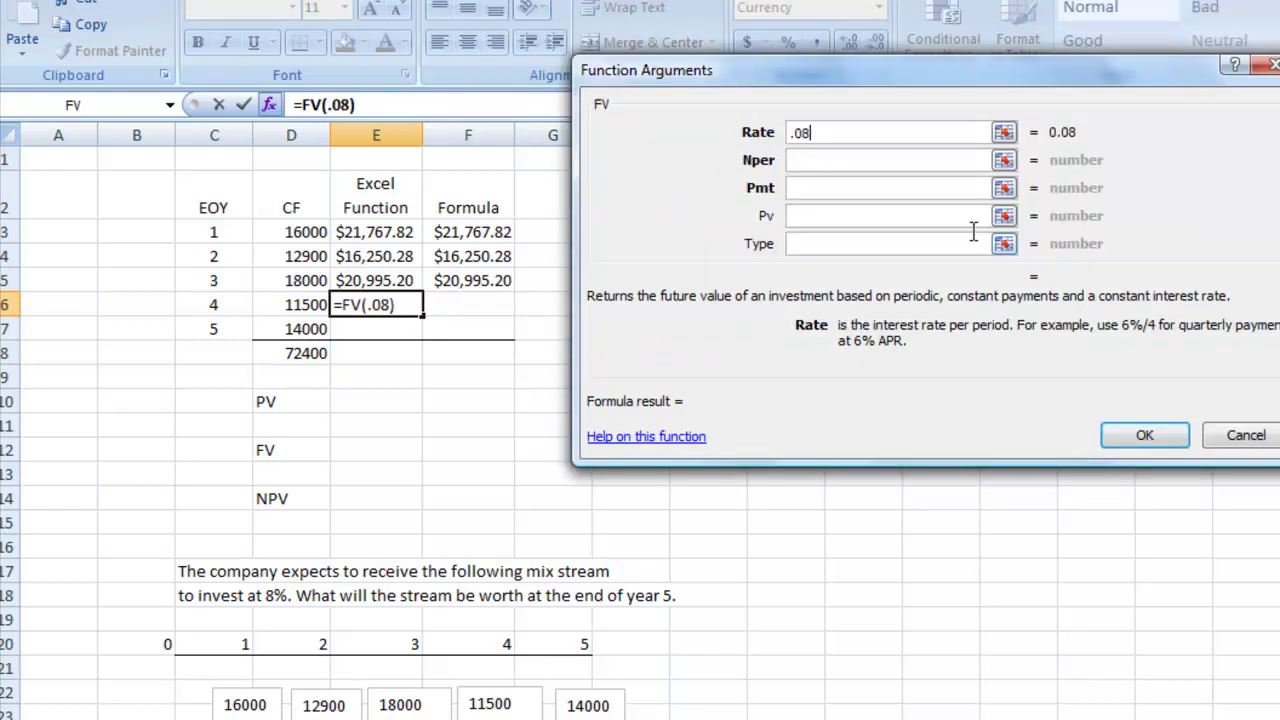
pyautogui.click(839, 158)
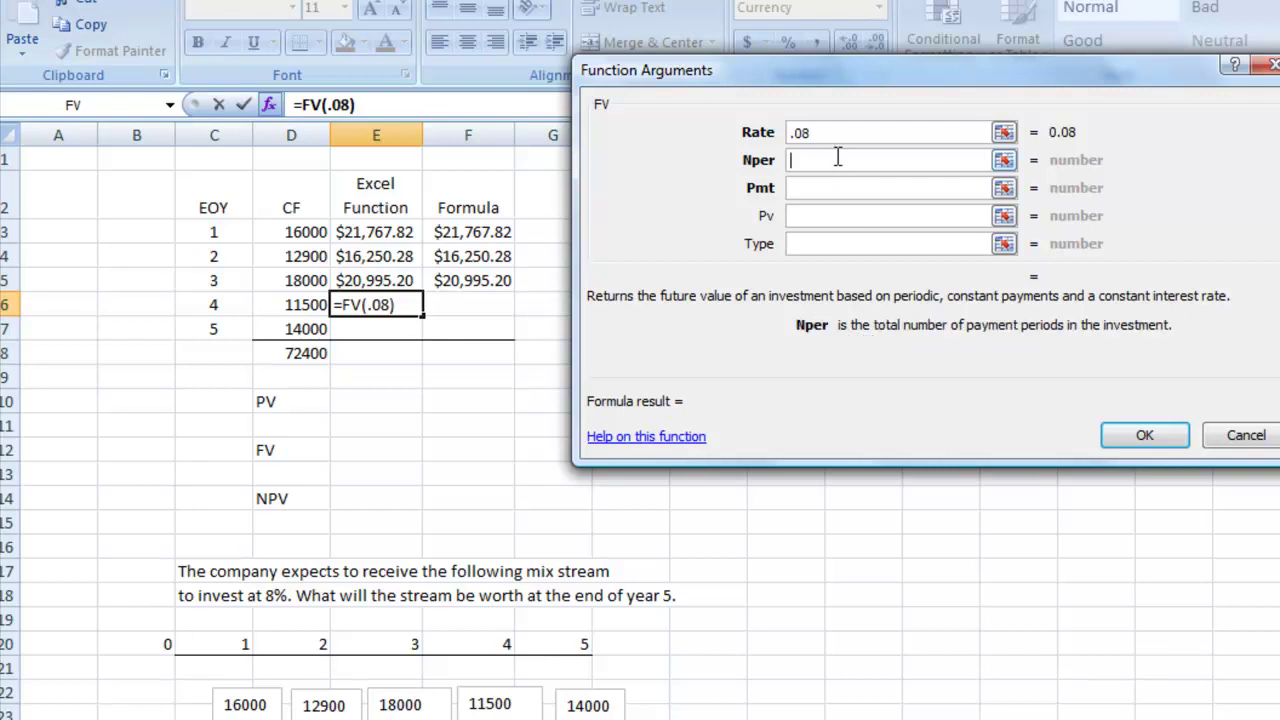
pyautogui.write('5-')
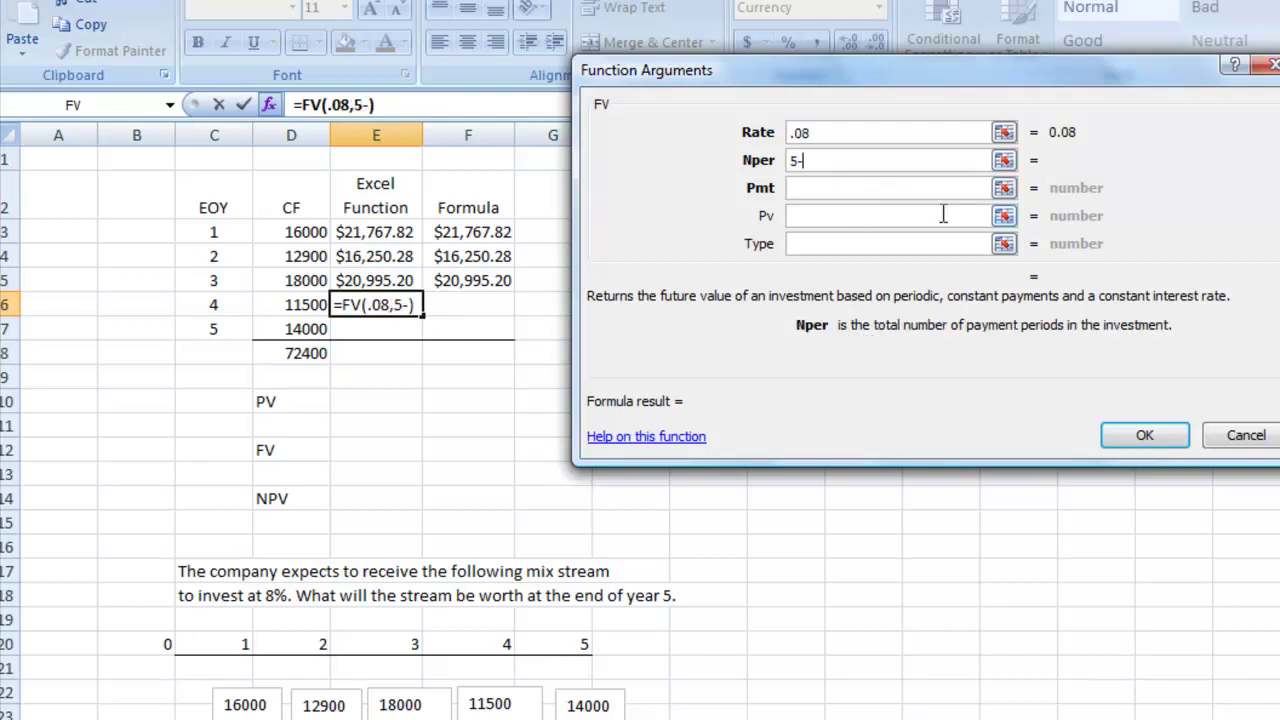
pyautogui.write('4')
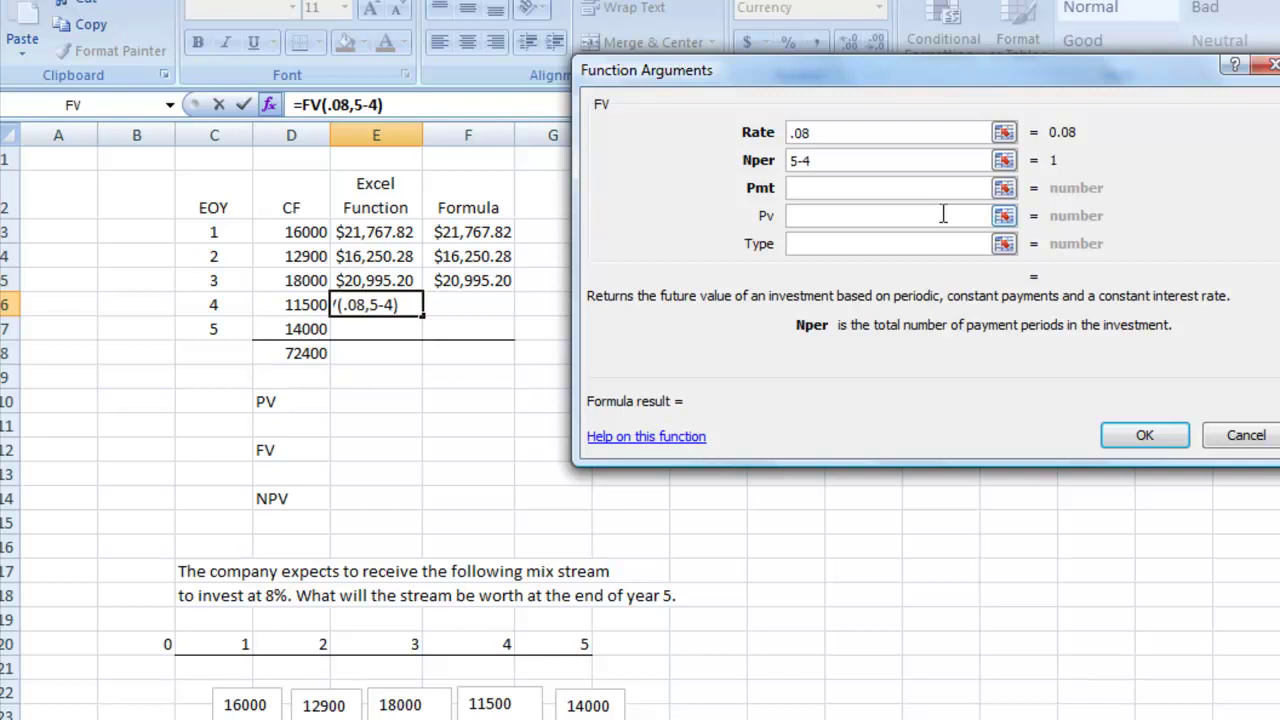
# - Set the year 4 FV function's Pv to the negative of that year's cash flow, -D6, and complete the function
pyautogui.click(830, 217)
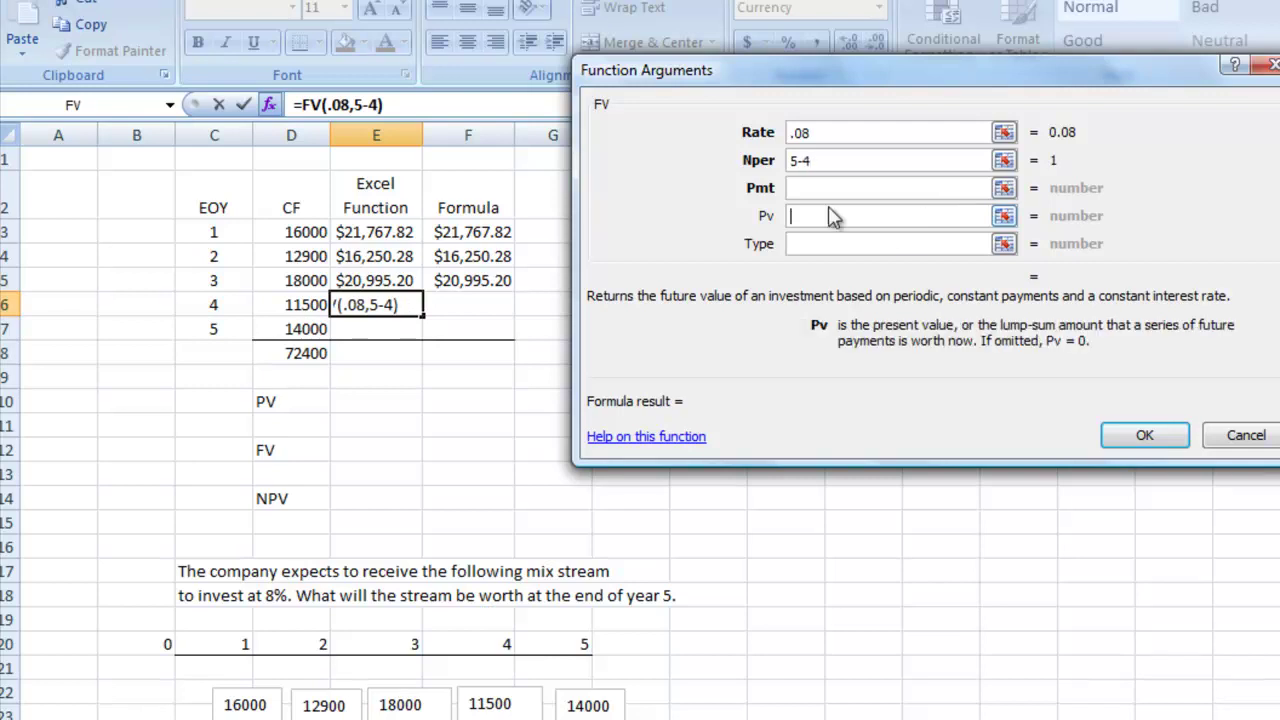
pyautogui.write('-')
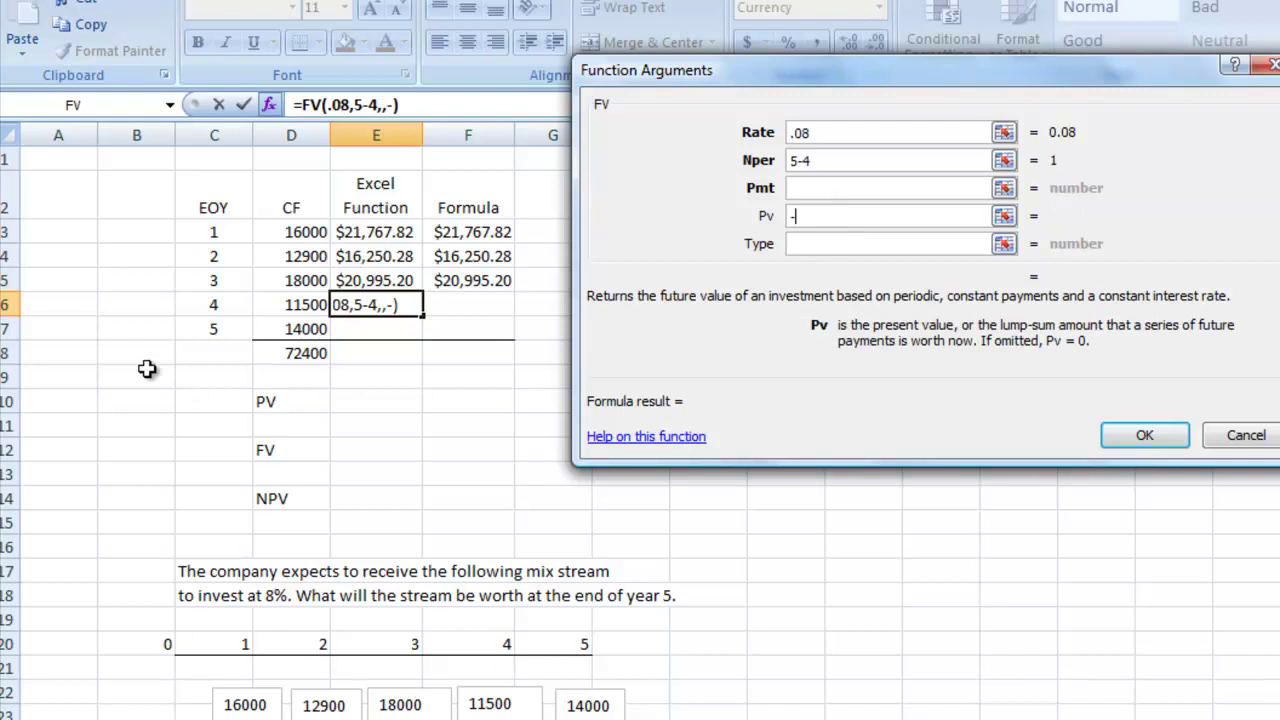
pyautogui.click(291, 305)
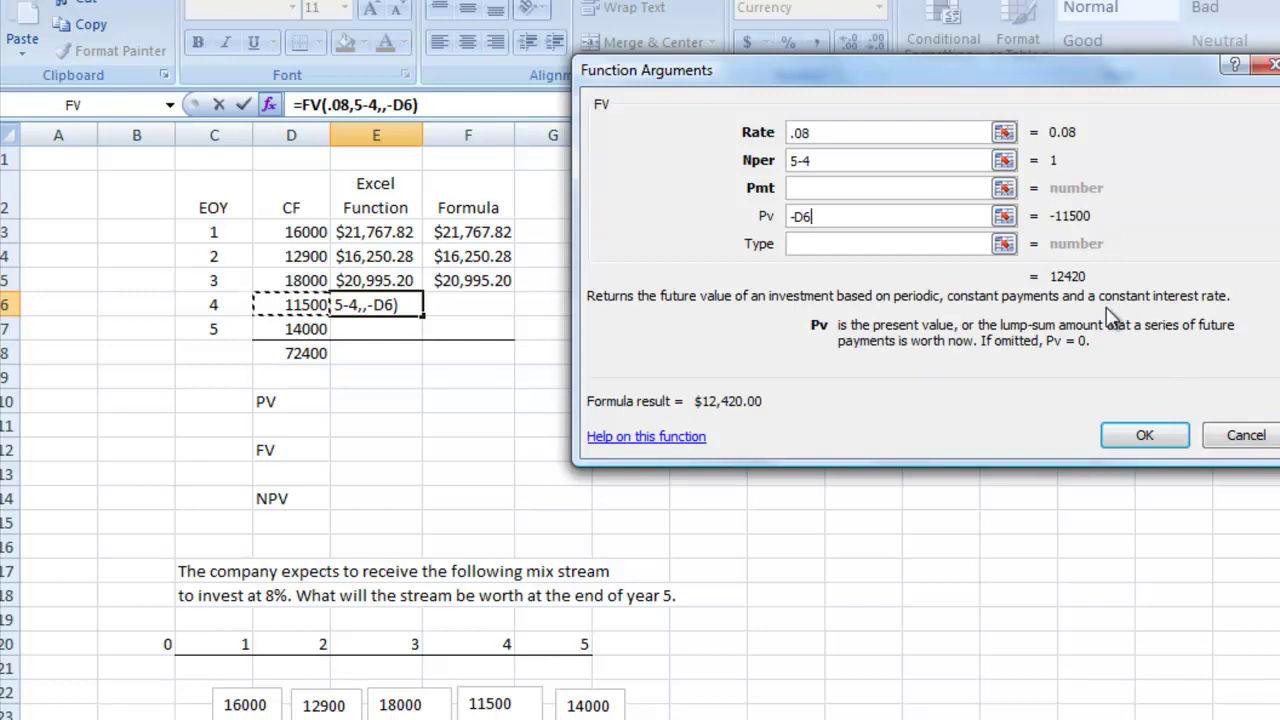
pyautogui.press('Return')
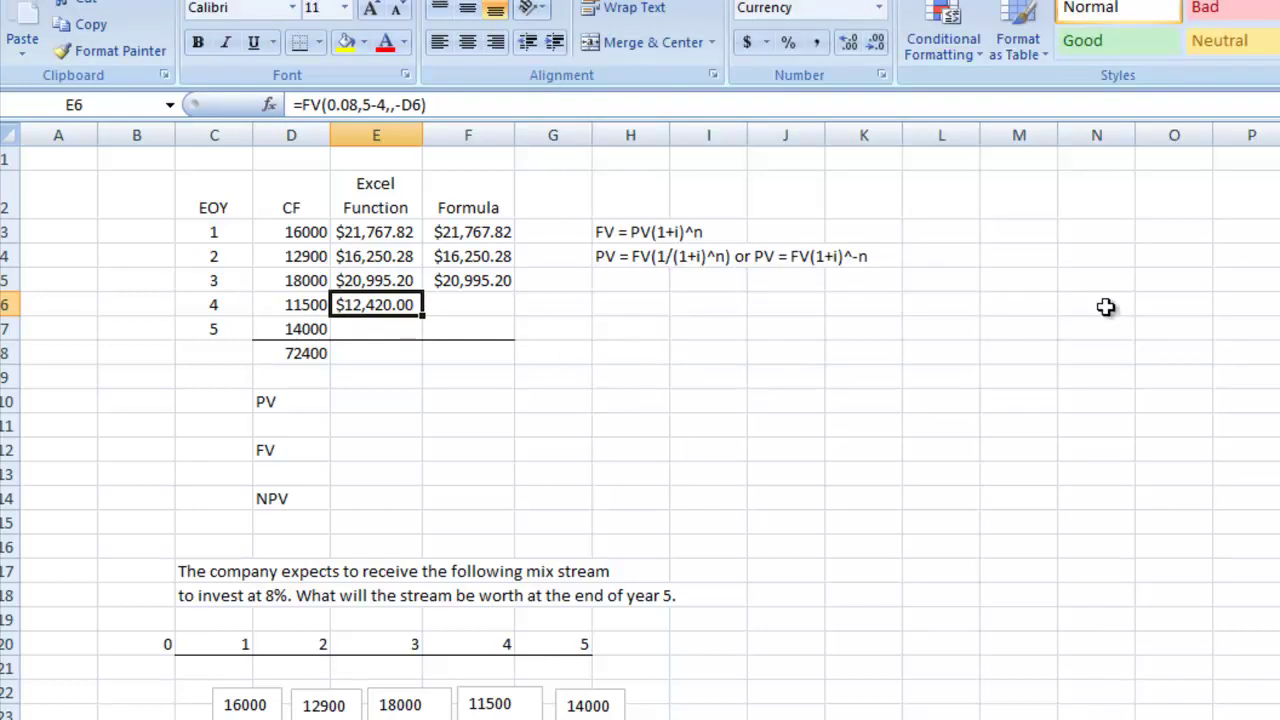
# - Enter the manual future value formula =D6*(1.08)^2 in cell F6, in the Formula column for year 4
pyautogui.click(472, 300)
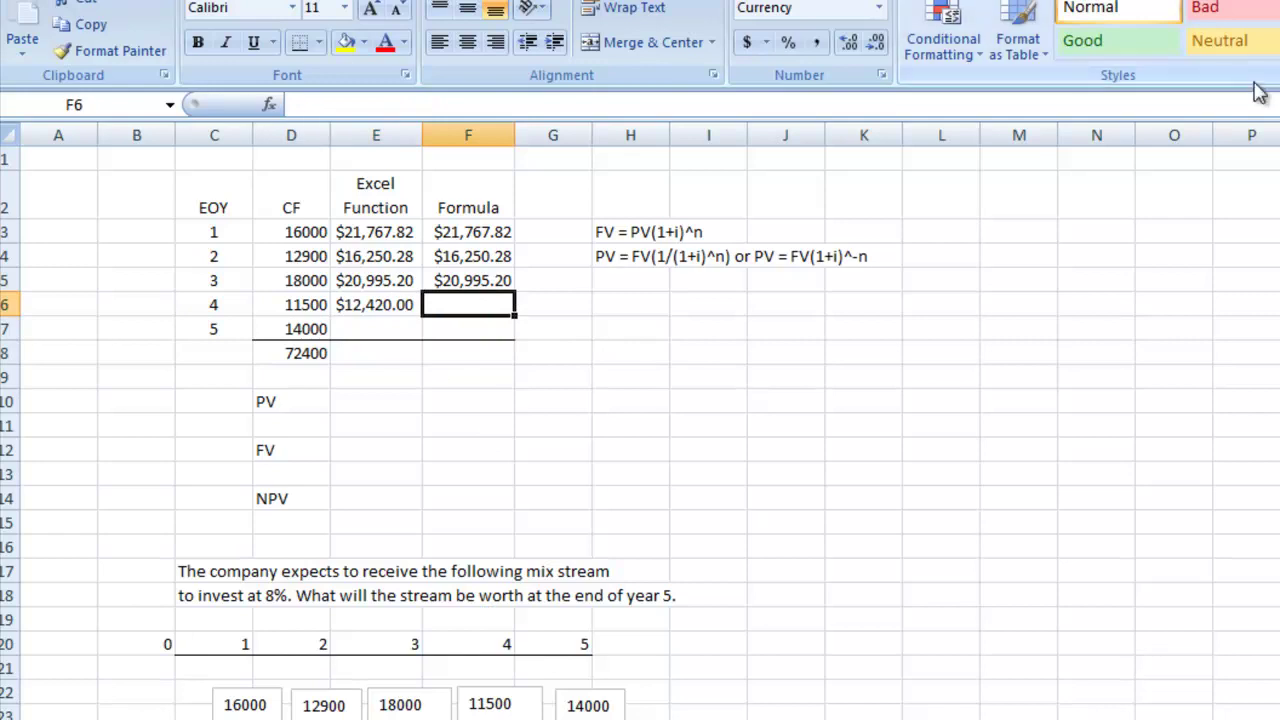
pyautogui.write('=')
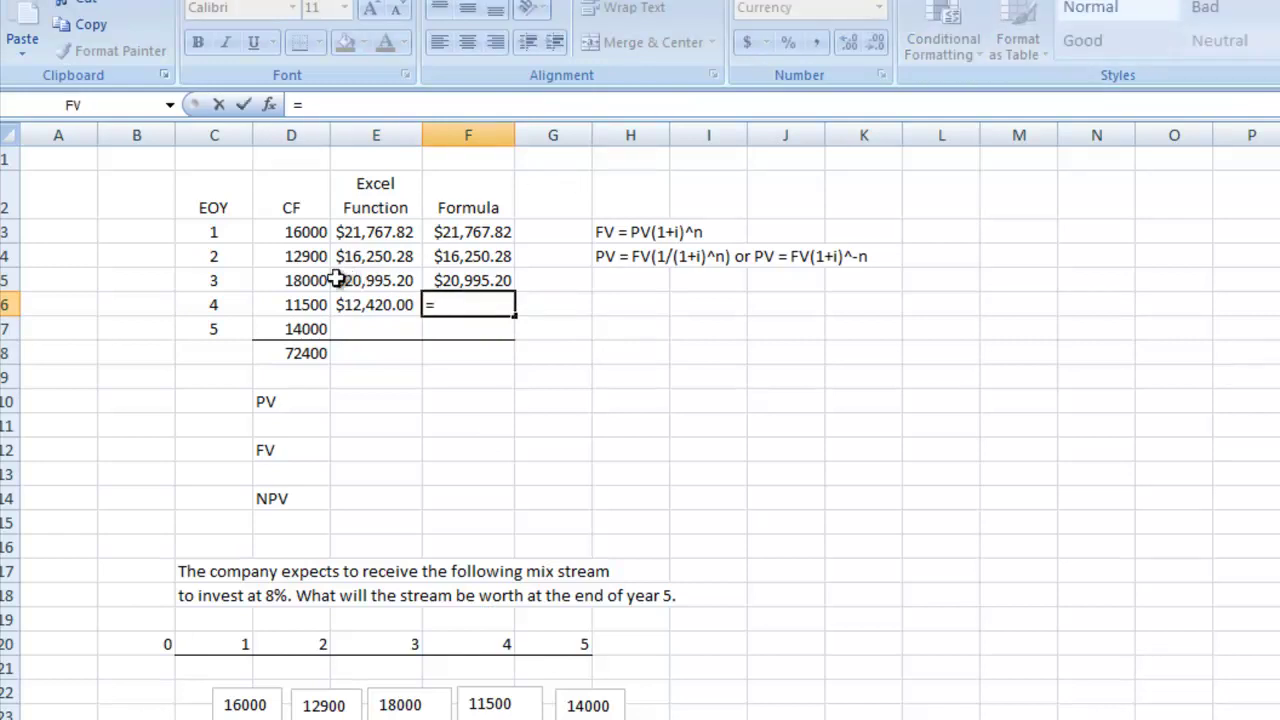
pyautogui.click(310, 304)
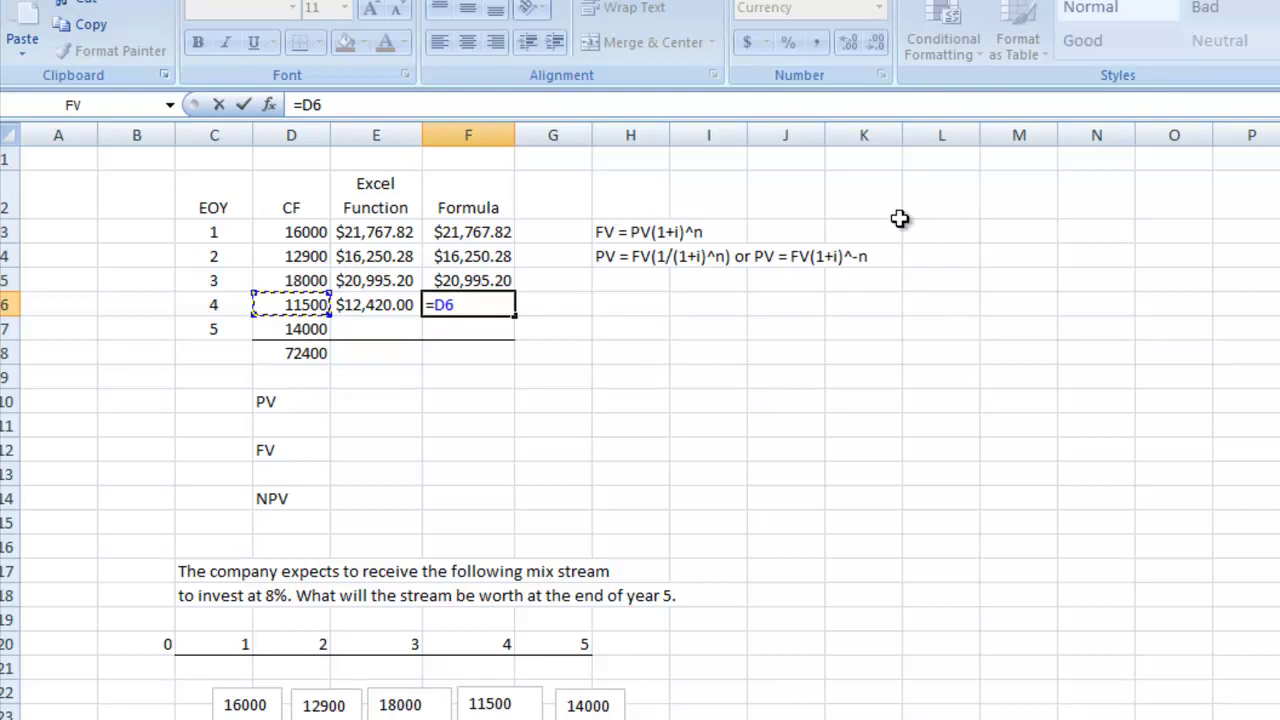
pyautogui.write('*(1.')
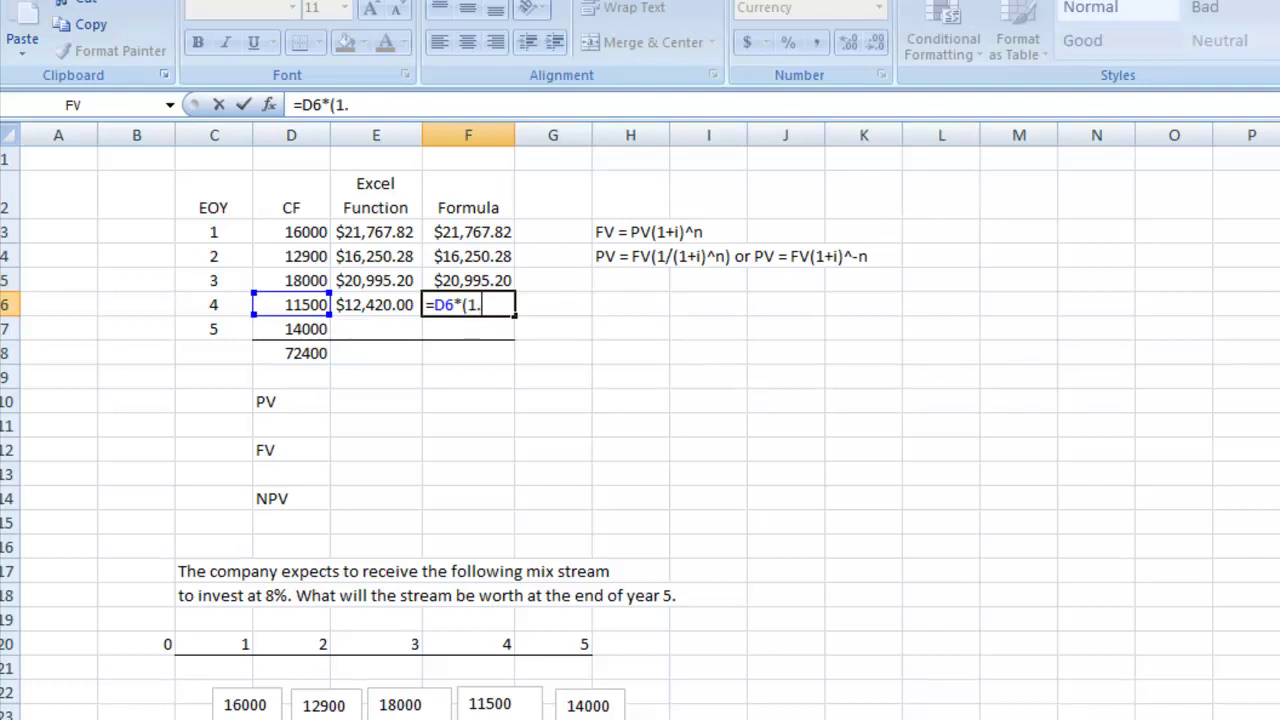
pyautogui.write('08)^2')
pyautogui.press('Return')
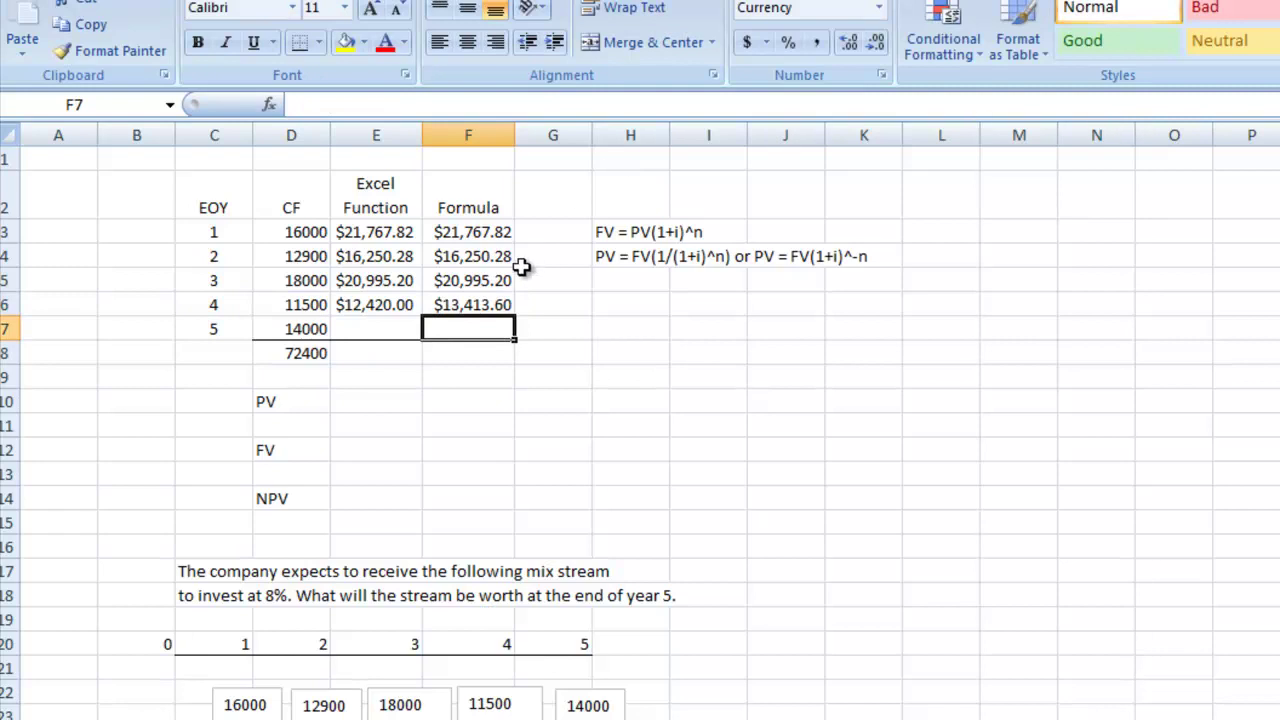
# - Compare the year 4 formulas in E6 and F6, and correct the exponent in F6 to 1
pyautogui.click(471, 309)
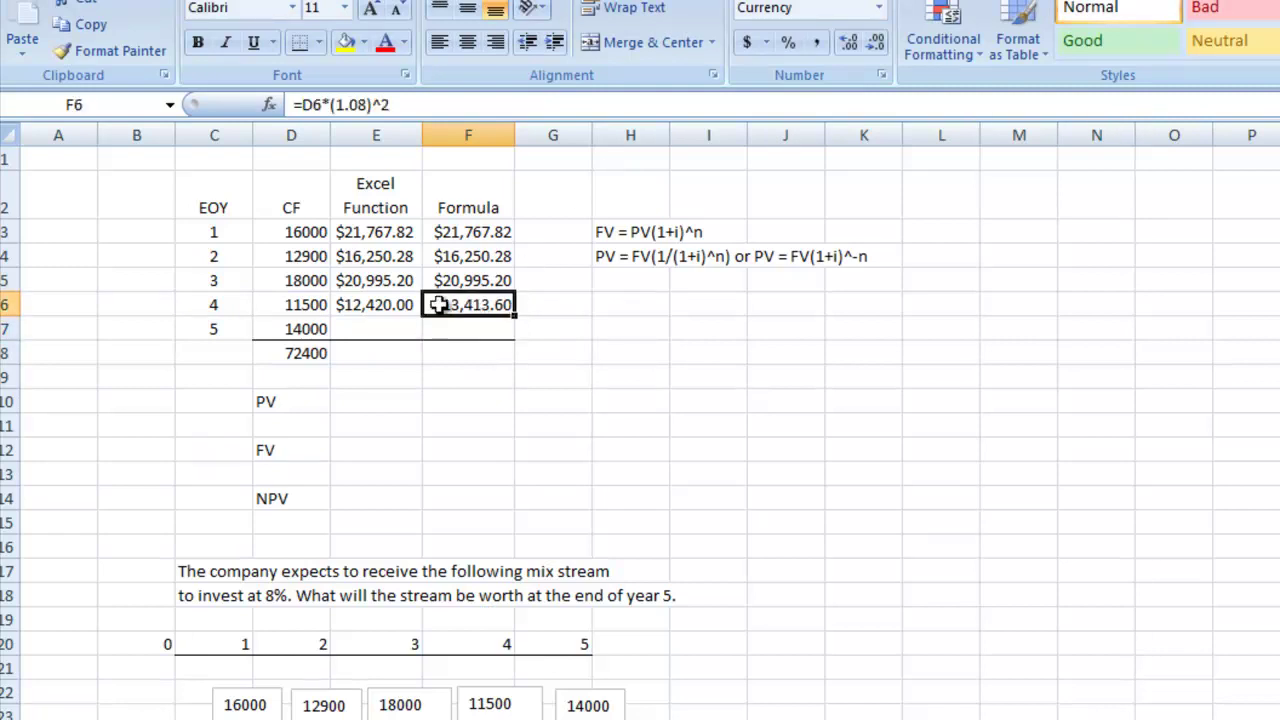
pyautogui.click(398, 303)
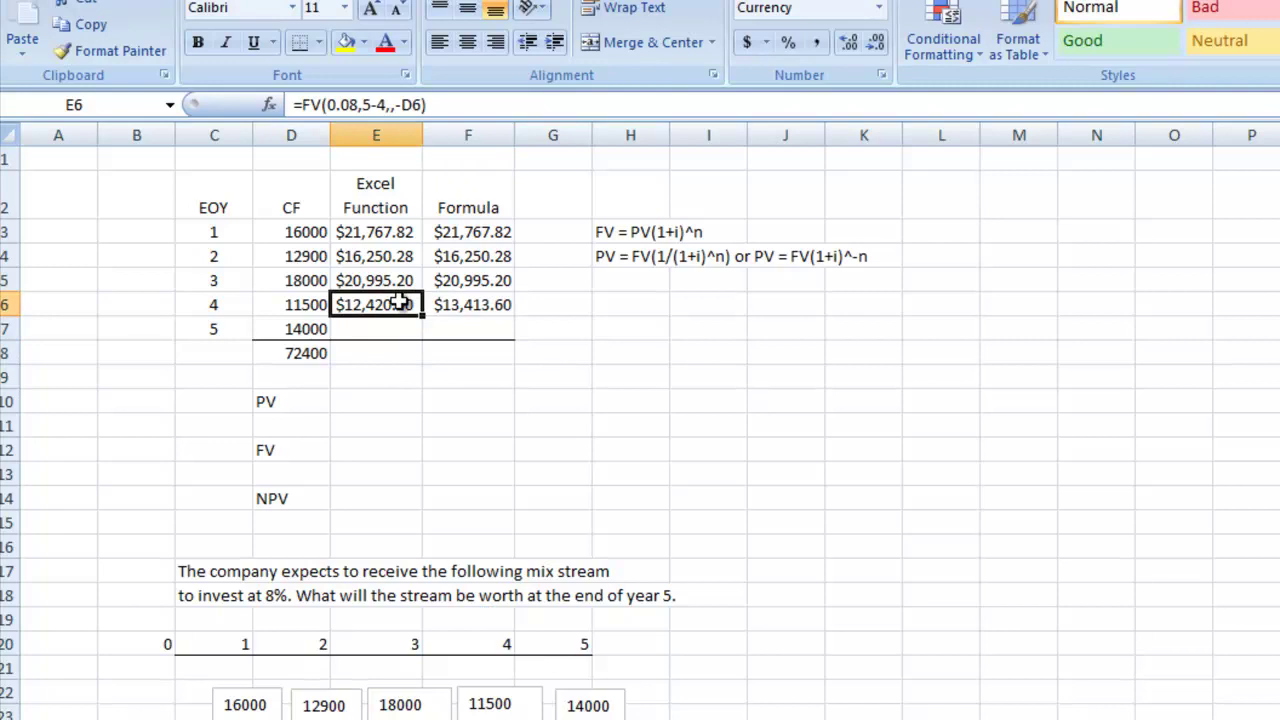
pyautogui.click(451, 303)
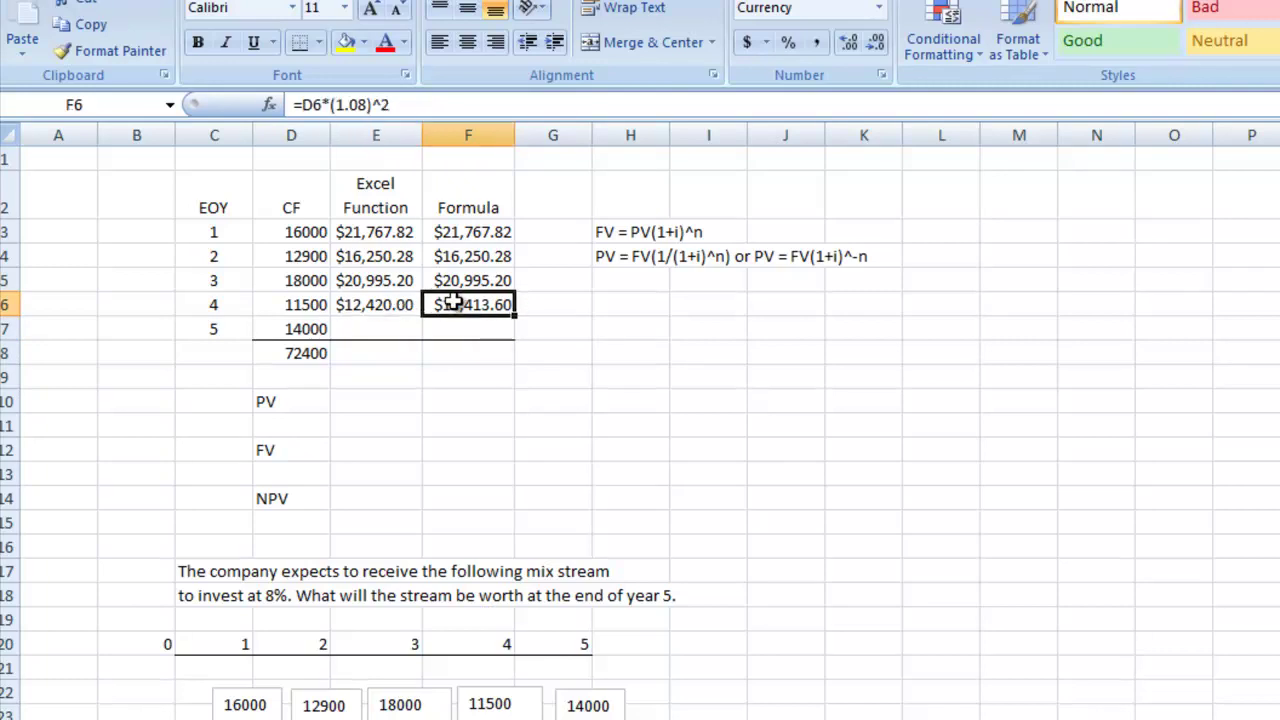
pyautogui.click(386, 104)
pyautogui.moveTo(380, 104); pyautogui.dragTo(398, 113)
pyautogui.write('1')
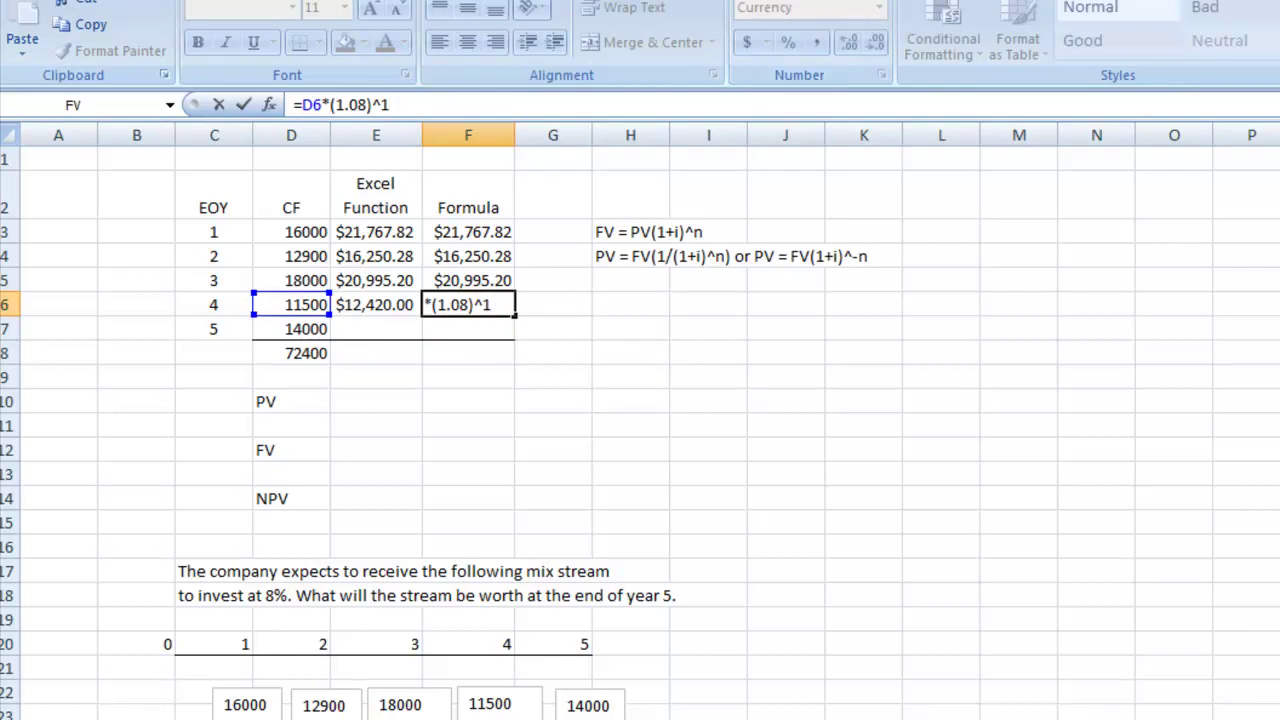
pyautogui.press('Return')
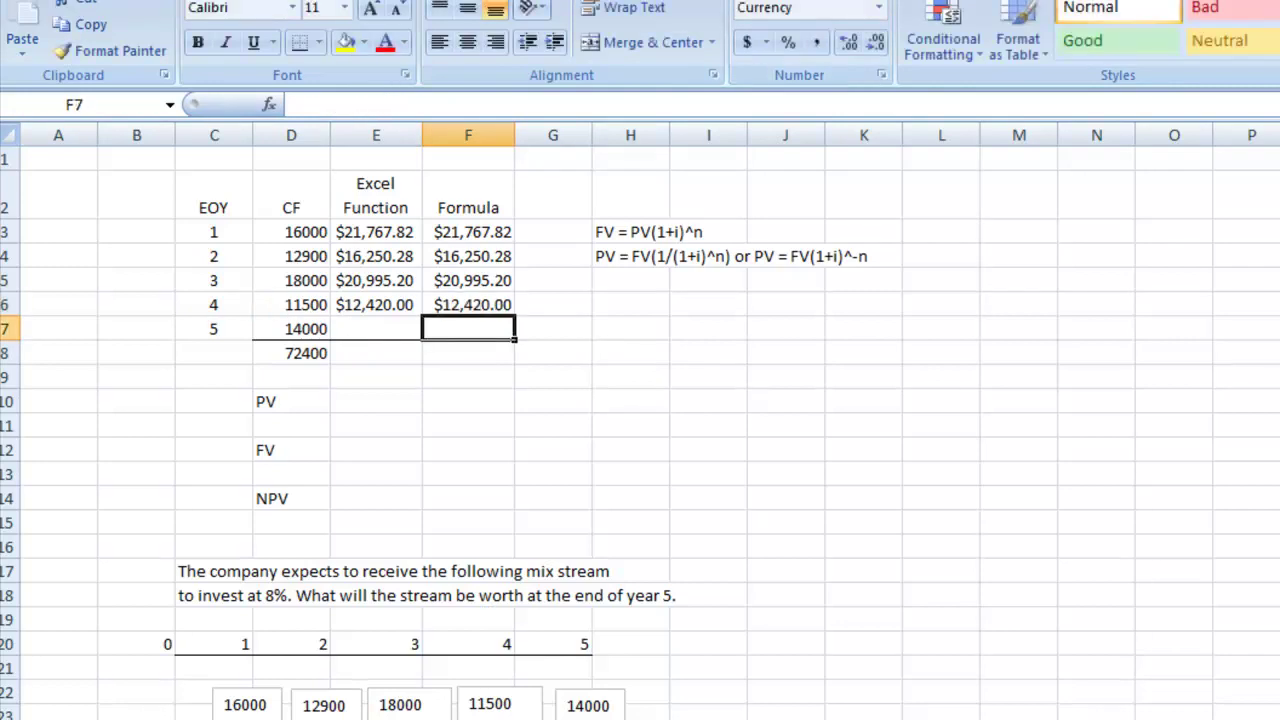
# - Insert the FV function into cell E7 for year 5, with Rate .08 and Nper 5-5
pyautogui.click(402, 331)
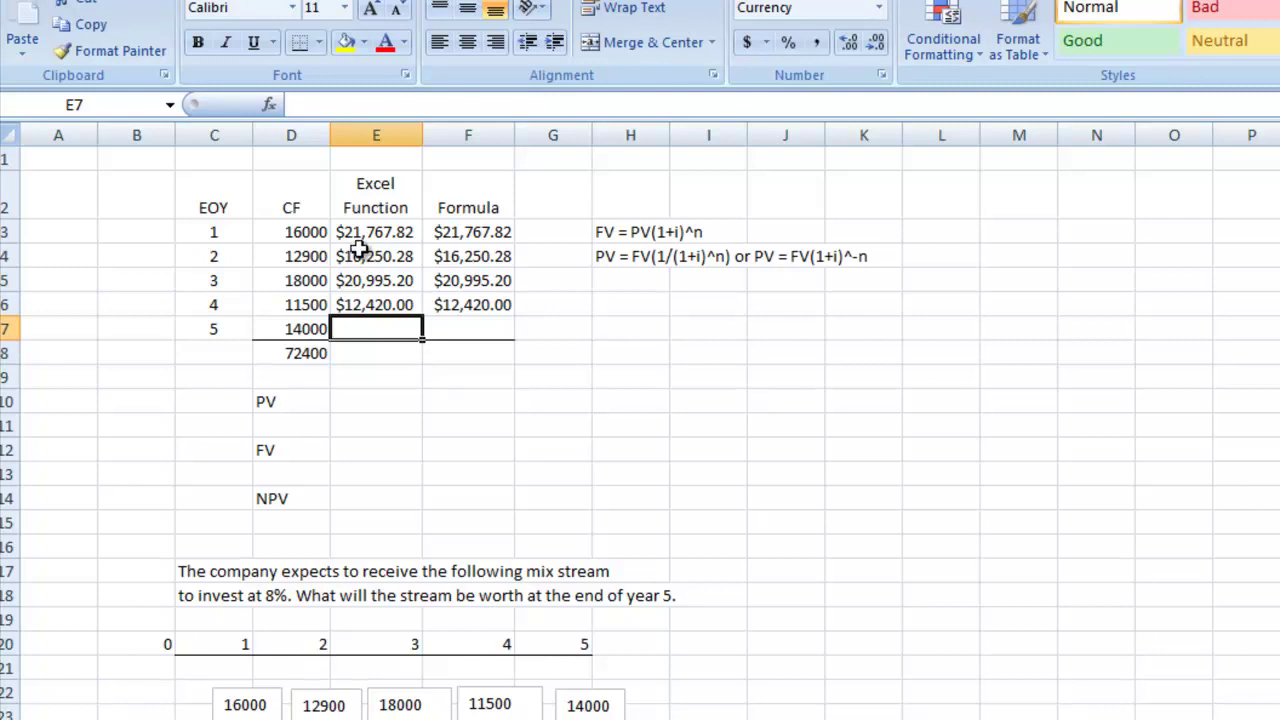
pyautogui.click(270, 105)
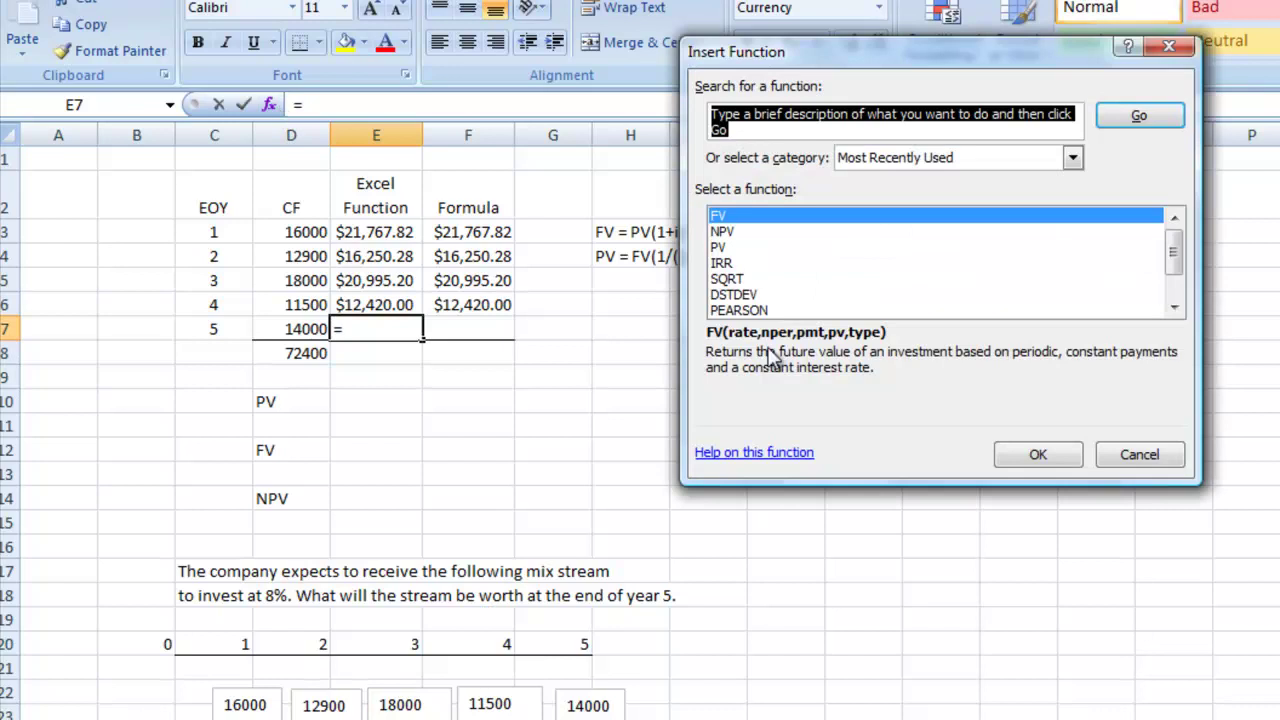
pyautogui.click(1015, 445)
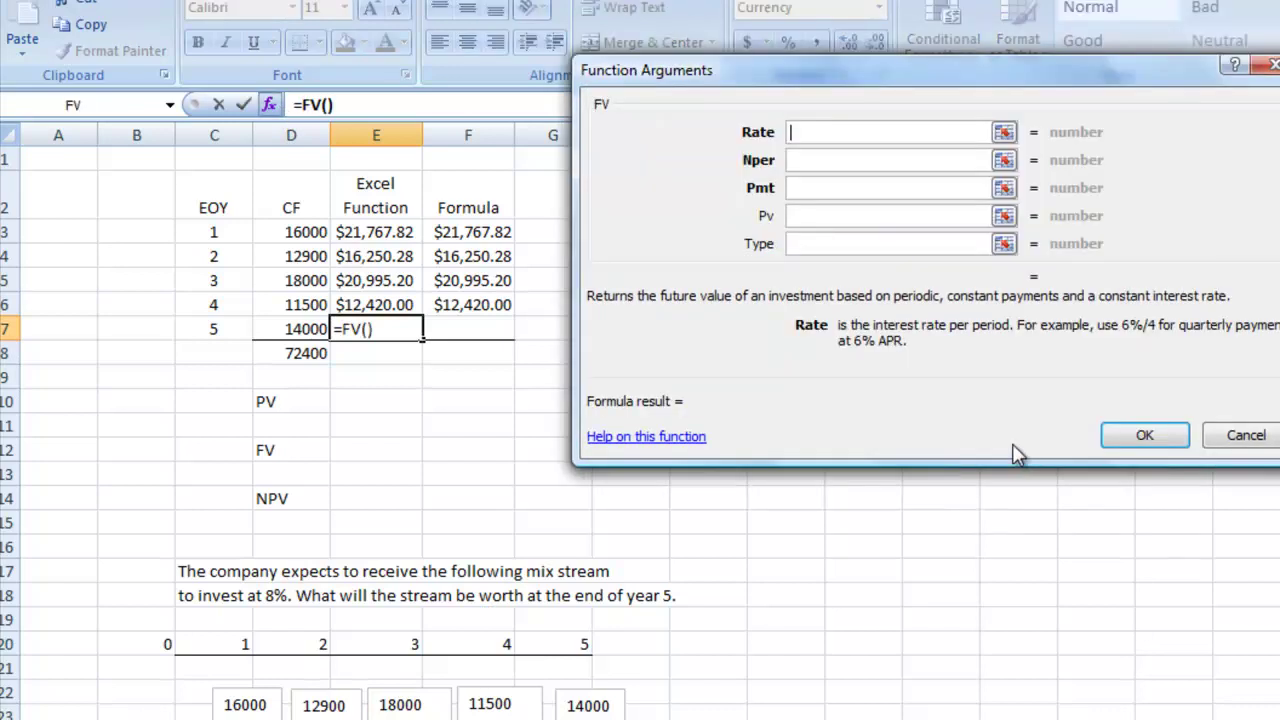
pyautogui.write('.08')
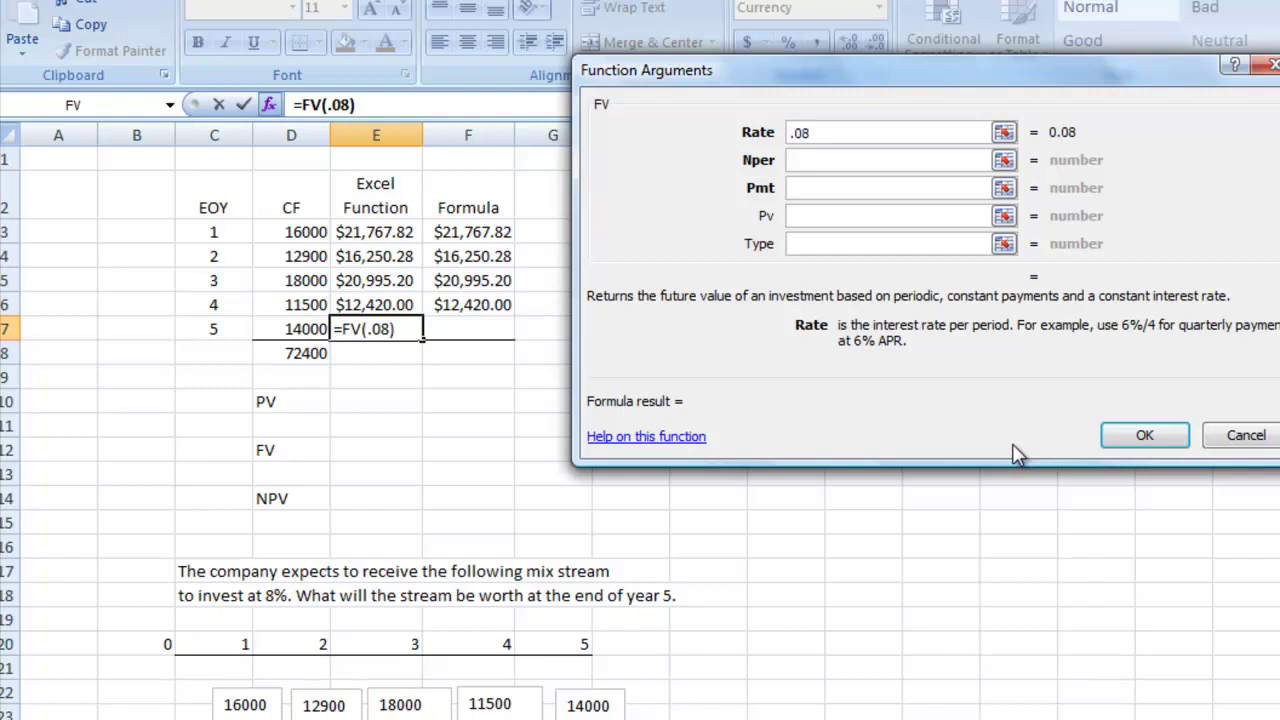
pyautogui.click(840, 157)
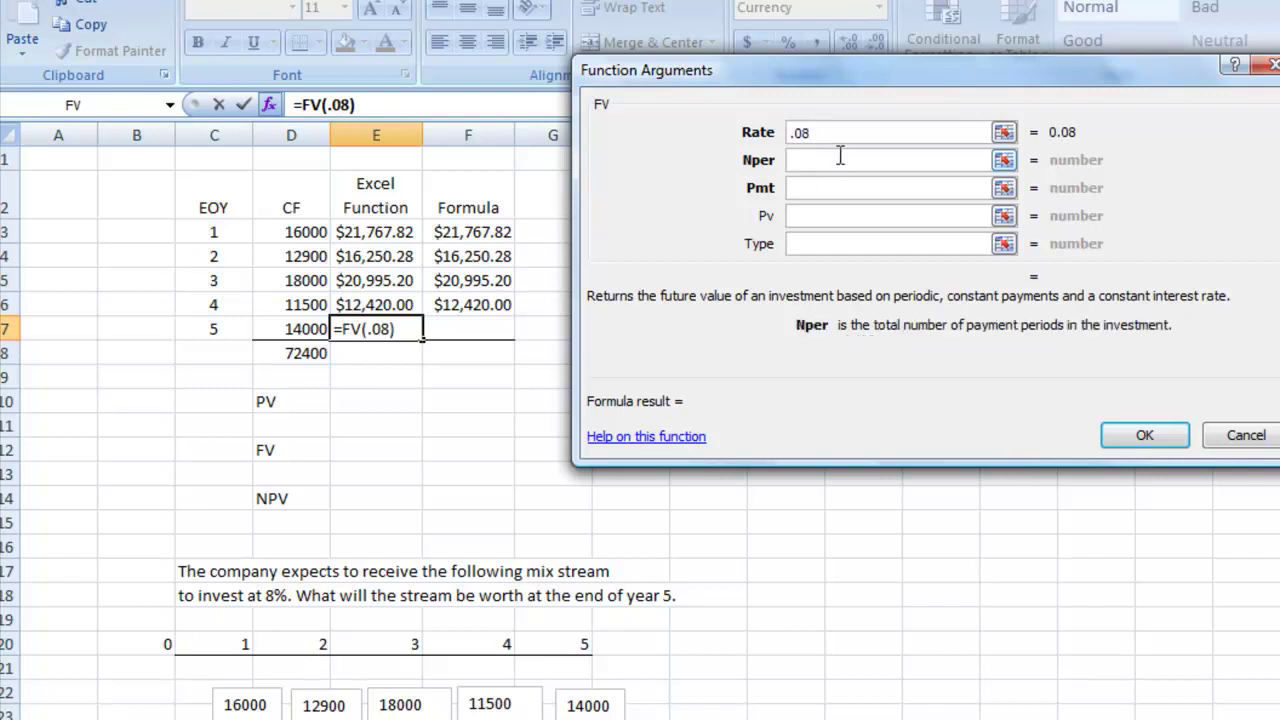
pyautogui.write('5')
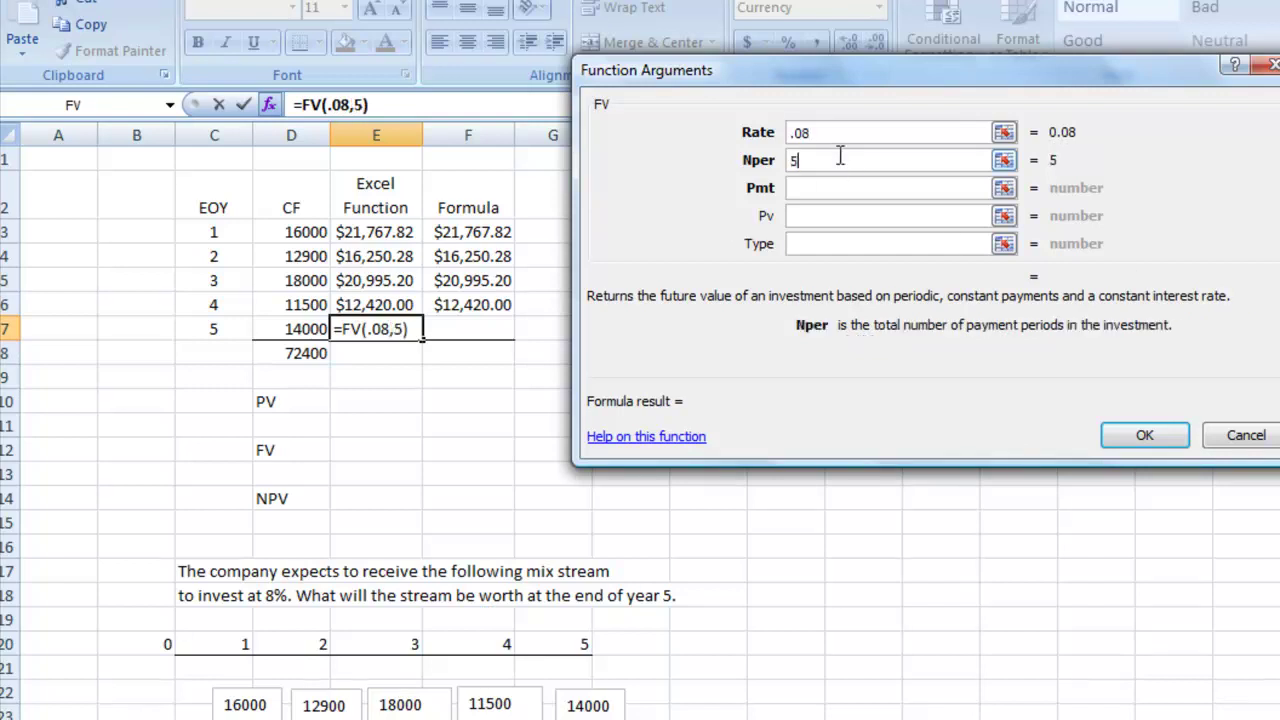
pyautogui.write('-5')
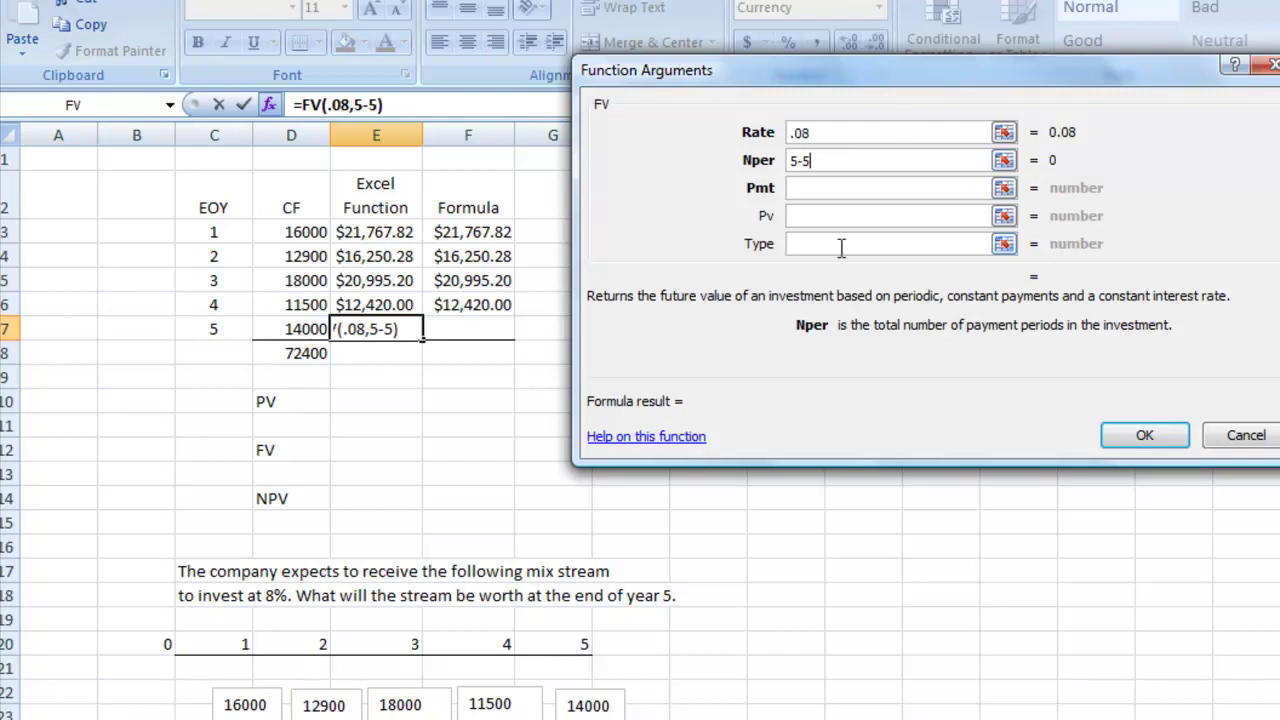
# - Set the year 5 FV function's Pv to the negative of that year's cash flow, -D7, and complete the function
pyautogui.click(813, 215)
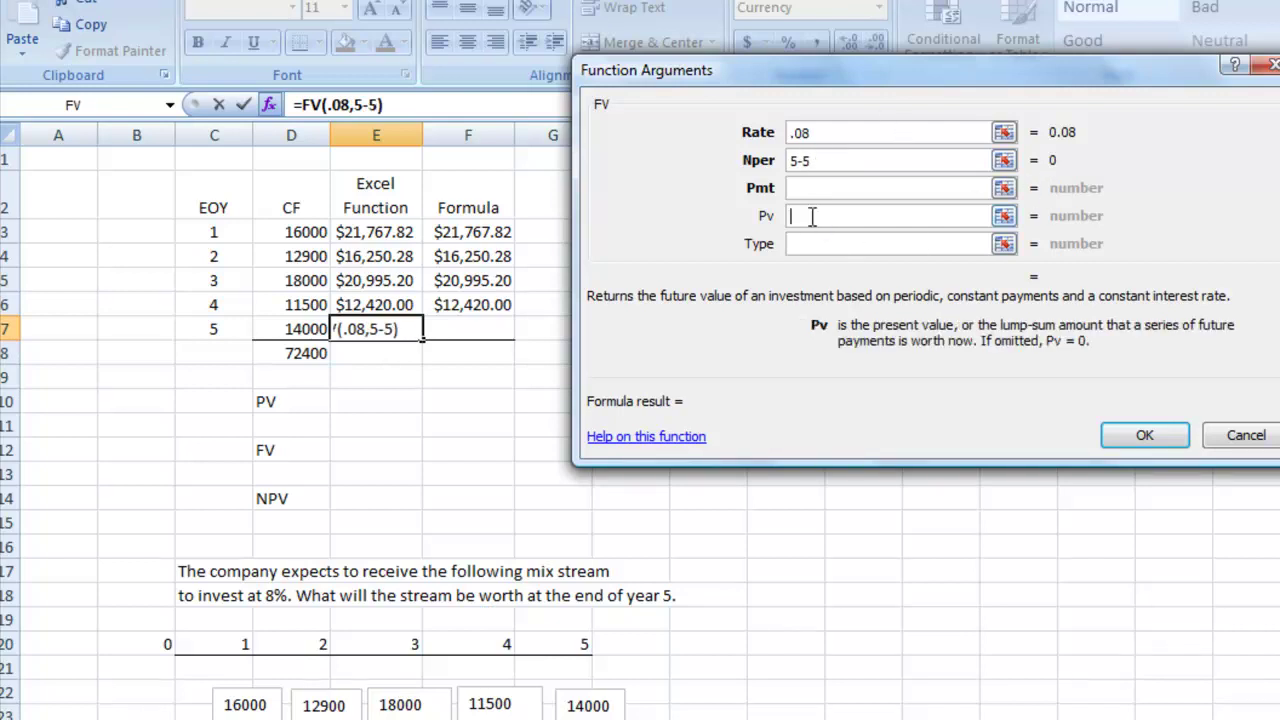
pyautogui.write('-')
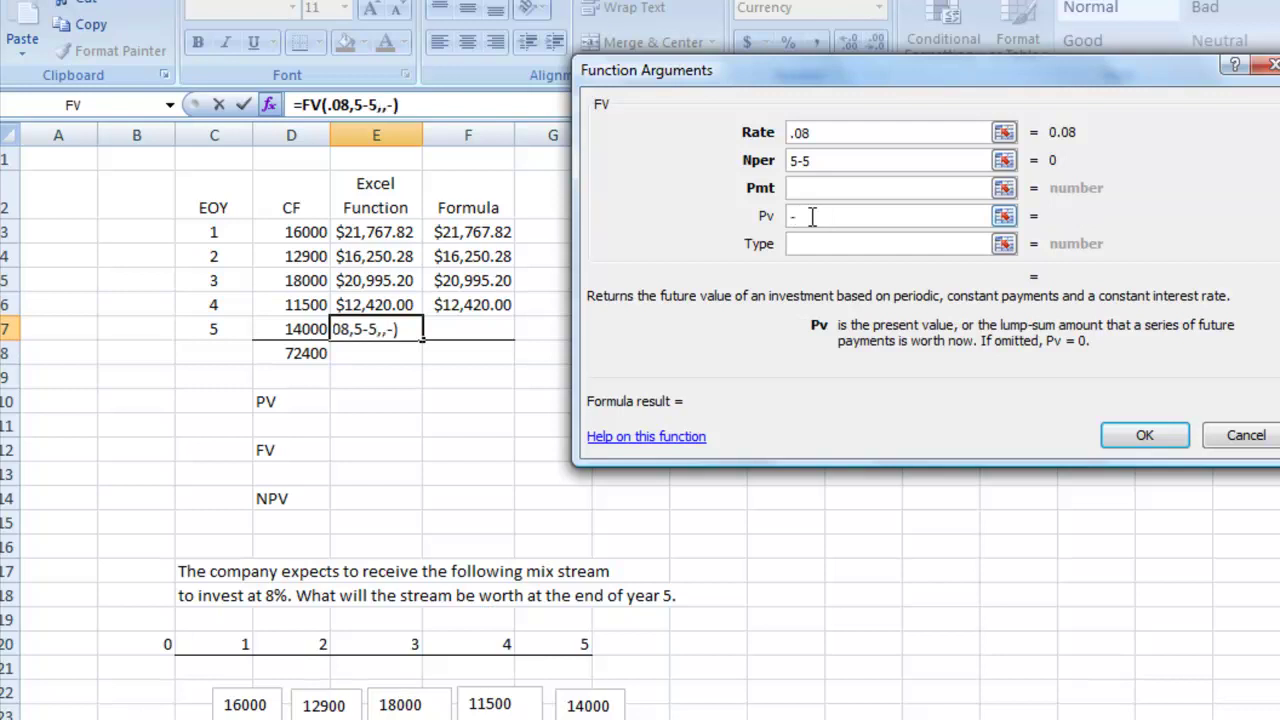
pyautogui.click(314, 338)
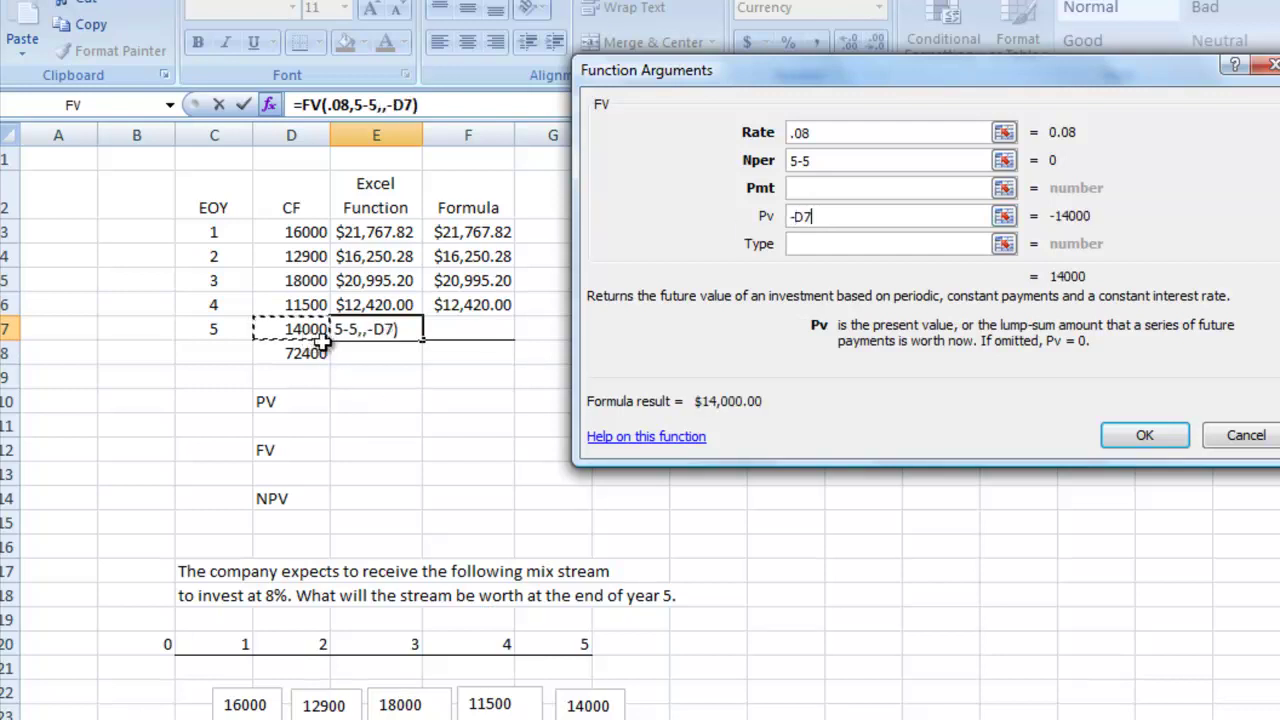
pyautogui.click(1148, 437)
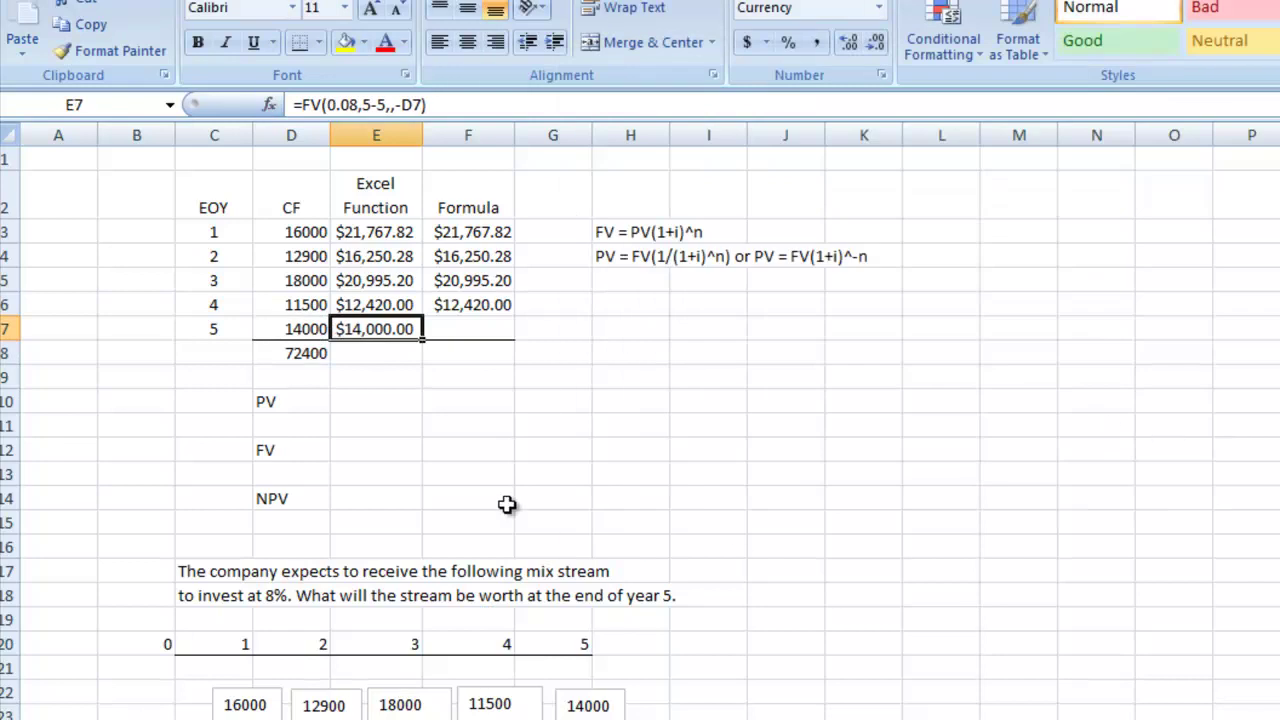
# - Enter the manual future value formula =D7*(1.08)^0 in cell F7, in the Formula column for year 5
pyautogui.click(476, 334)
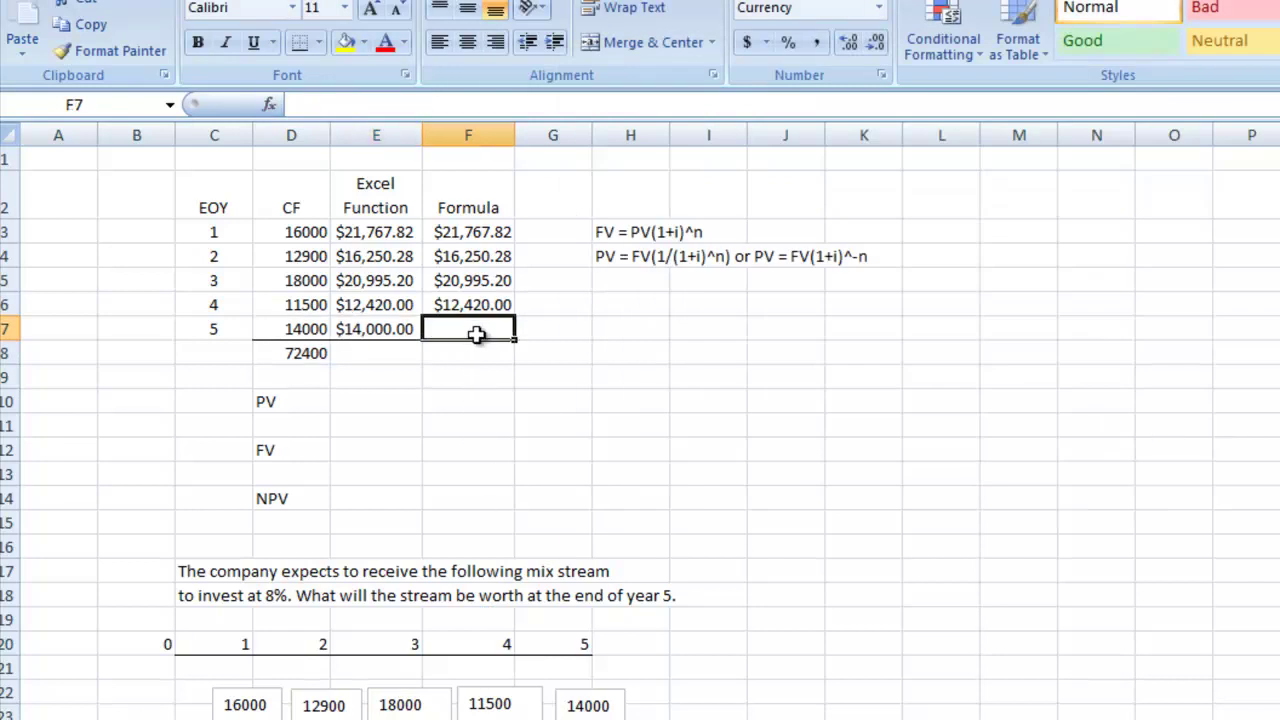
pyautogui.write('=')
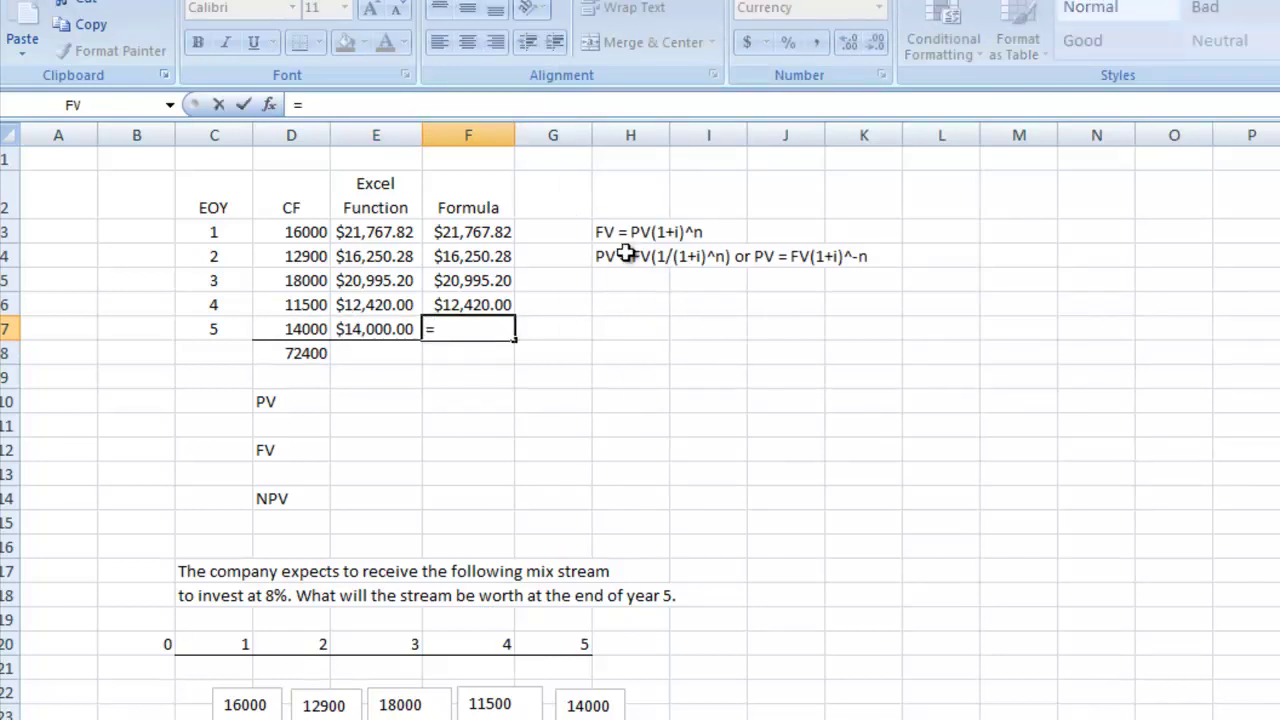
pyautogui.click(314, 329)
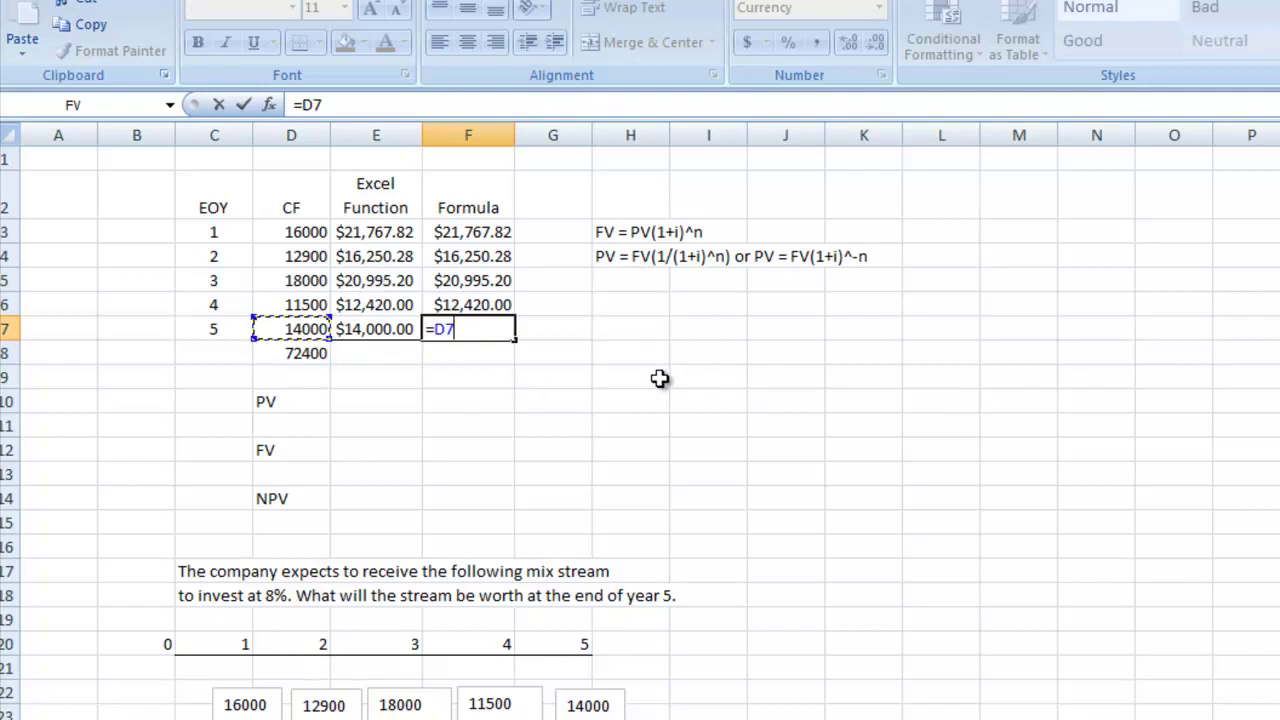
pyautogui.write('*(1.08^0')
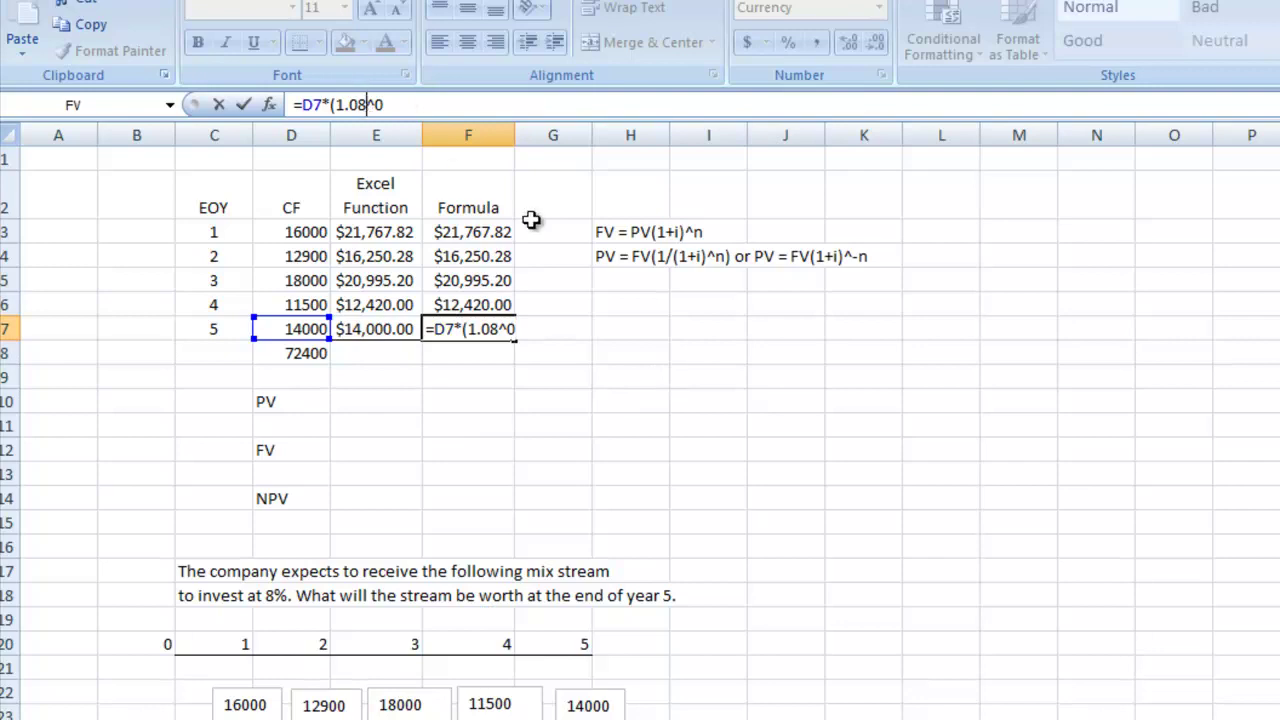
pyautogui.write(')')
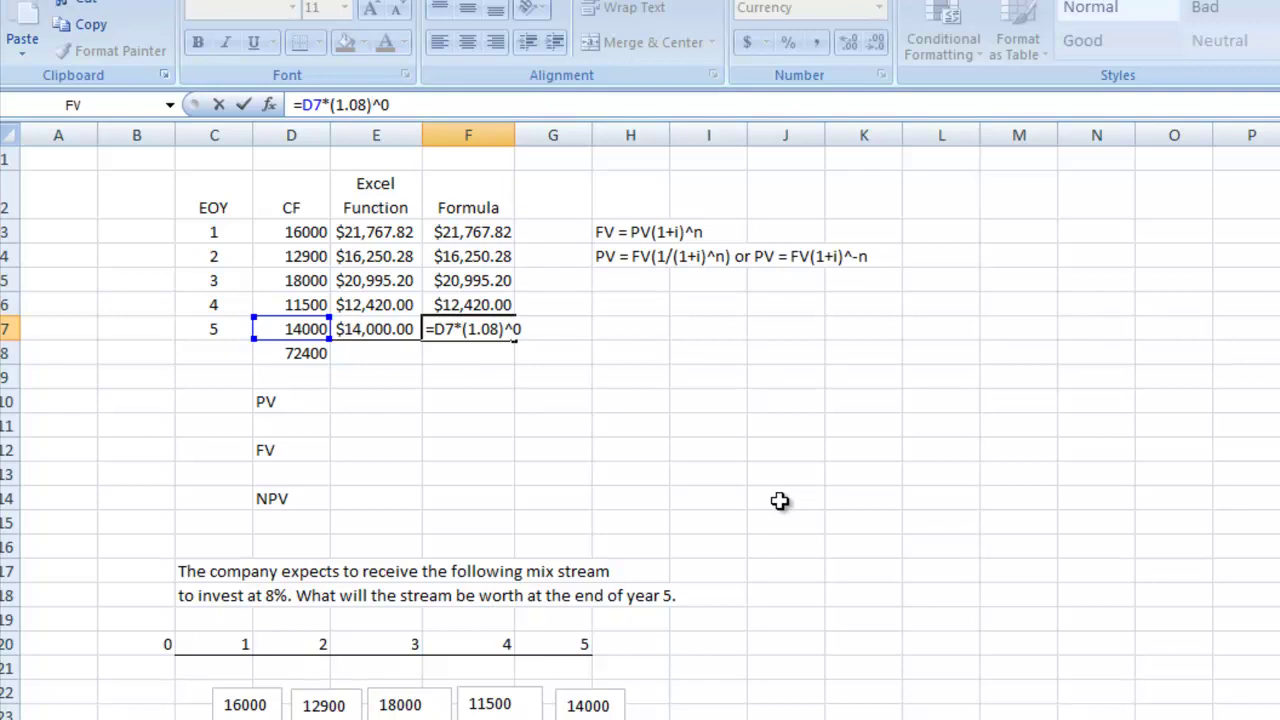
pyautogui.press('Return')
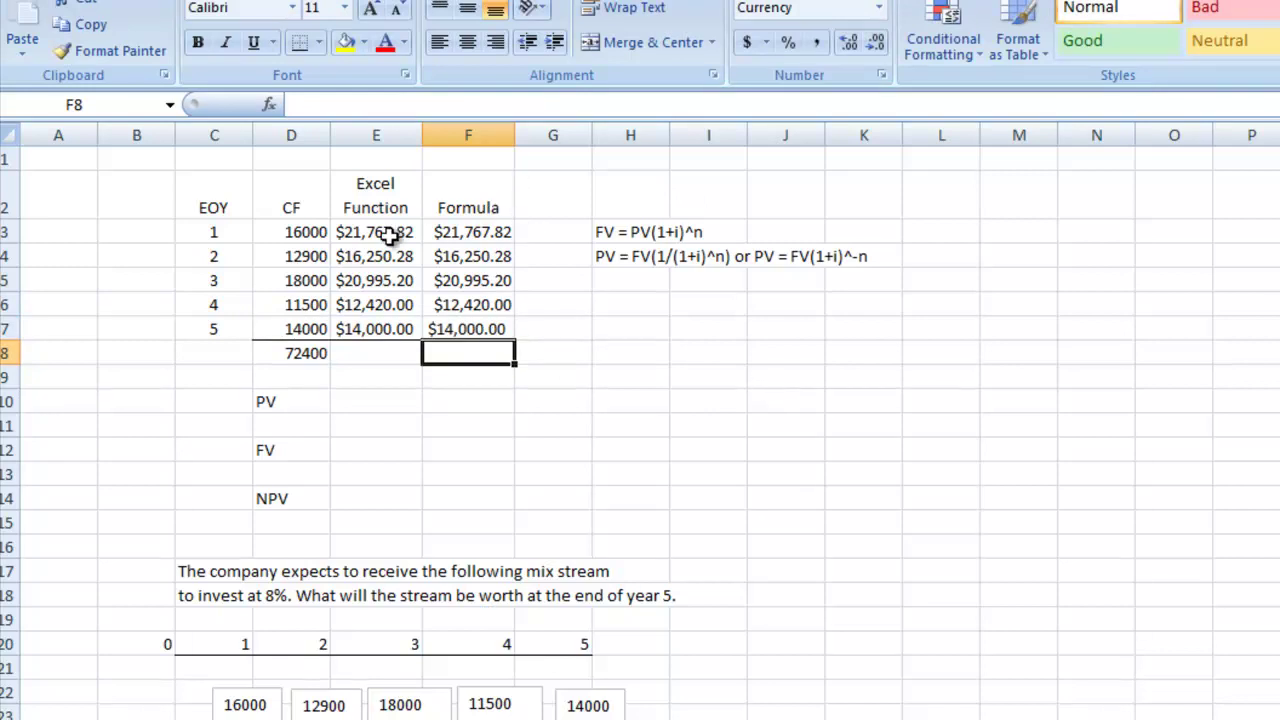
# - Sum the five yearly future values of the Excel Function and Formula columns into cells E8 and F8
pyautogui.moveTo(389, 233); pyautogui.dragTo(382, 348)
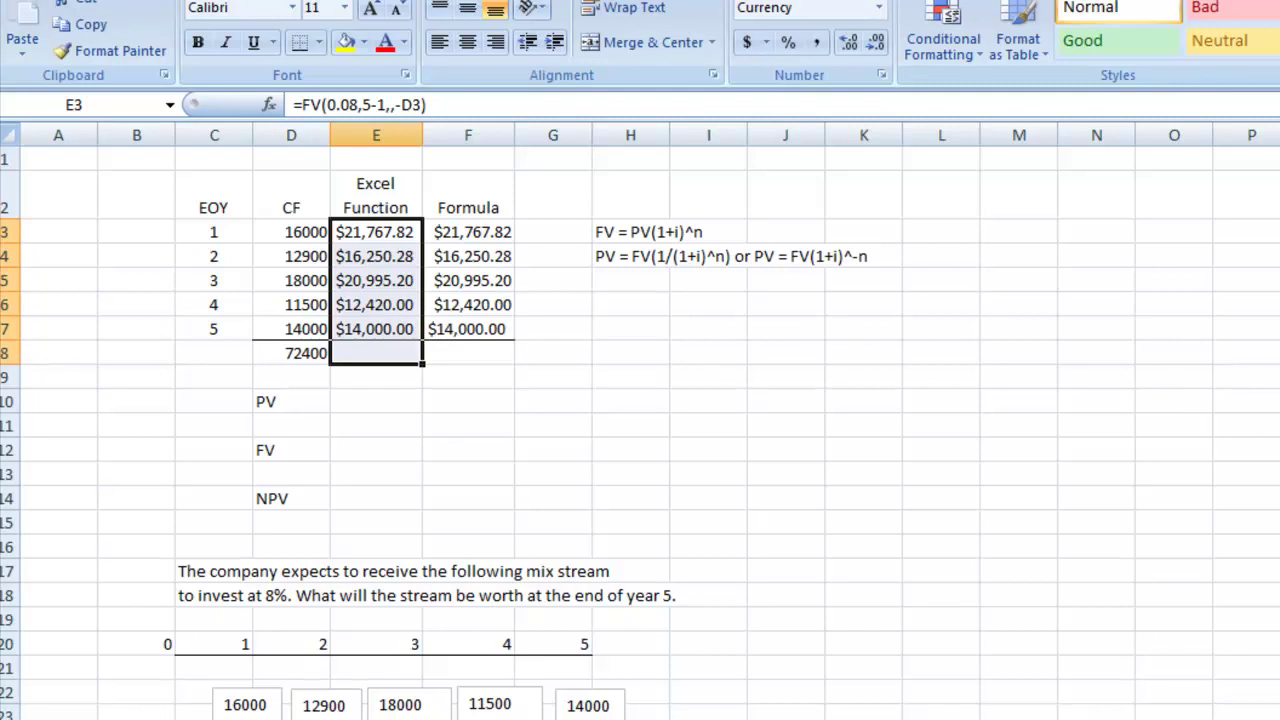
pyautogui.hotkey('alt', '=')
pyautogui.moveTo(469, 233); pyautogui.dragTo(468, 355)
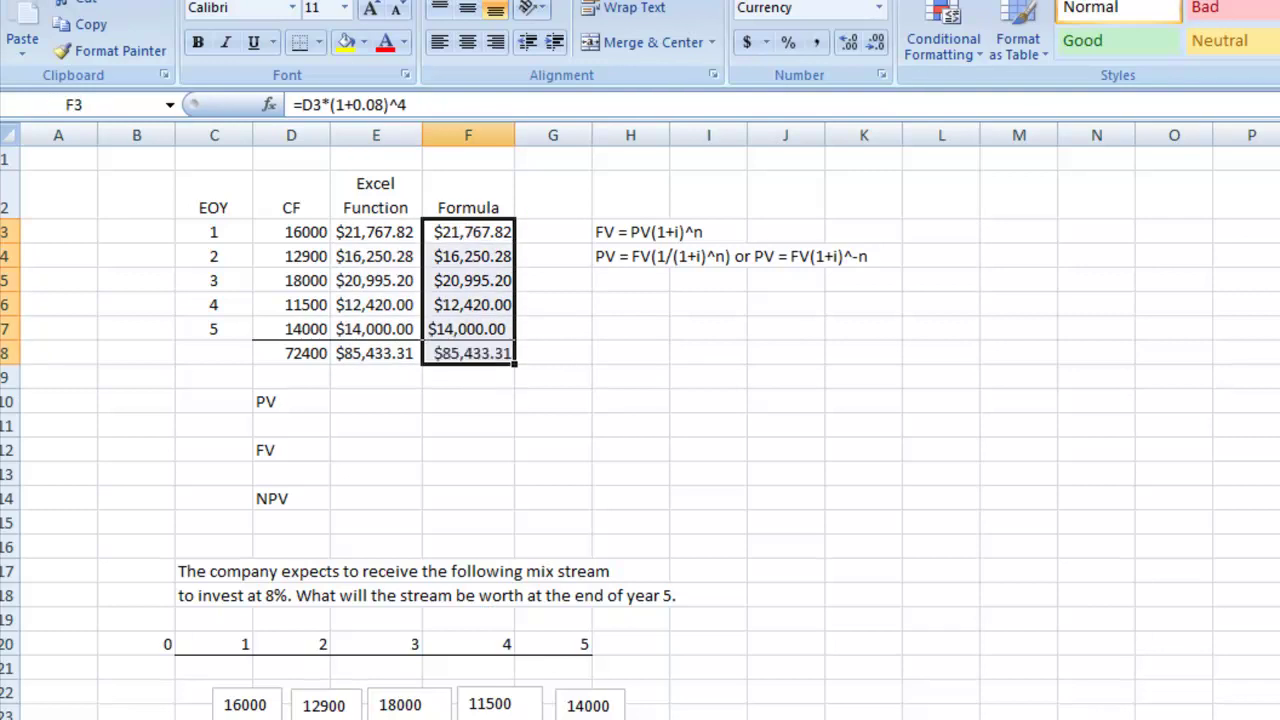
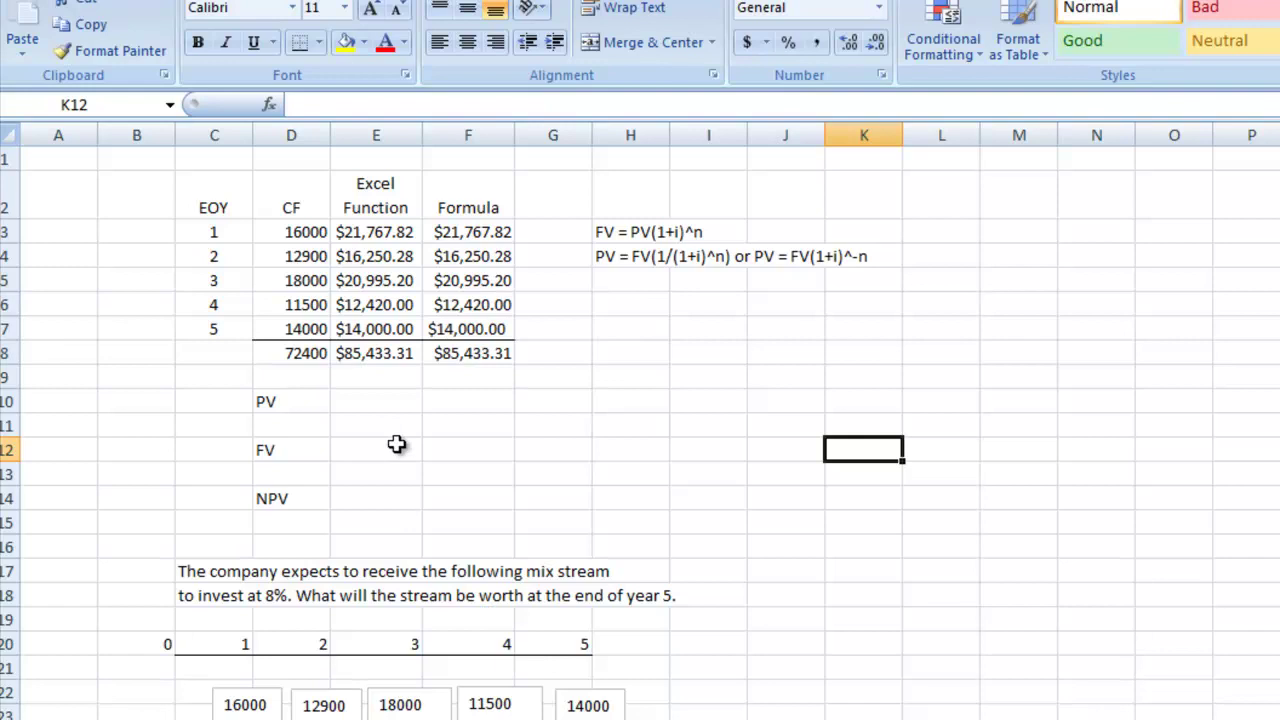
# - Insert the PV function into cell E10 beside the PV label, with Rate .08 and Nper 5
pyautogui.click(378, 402)
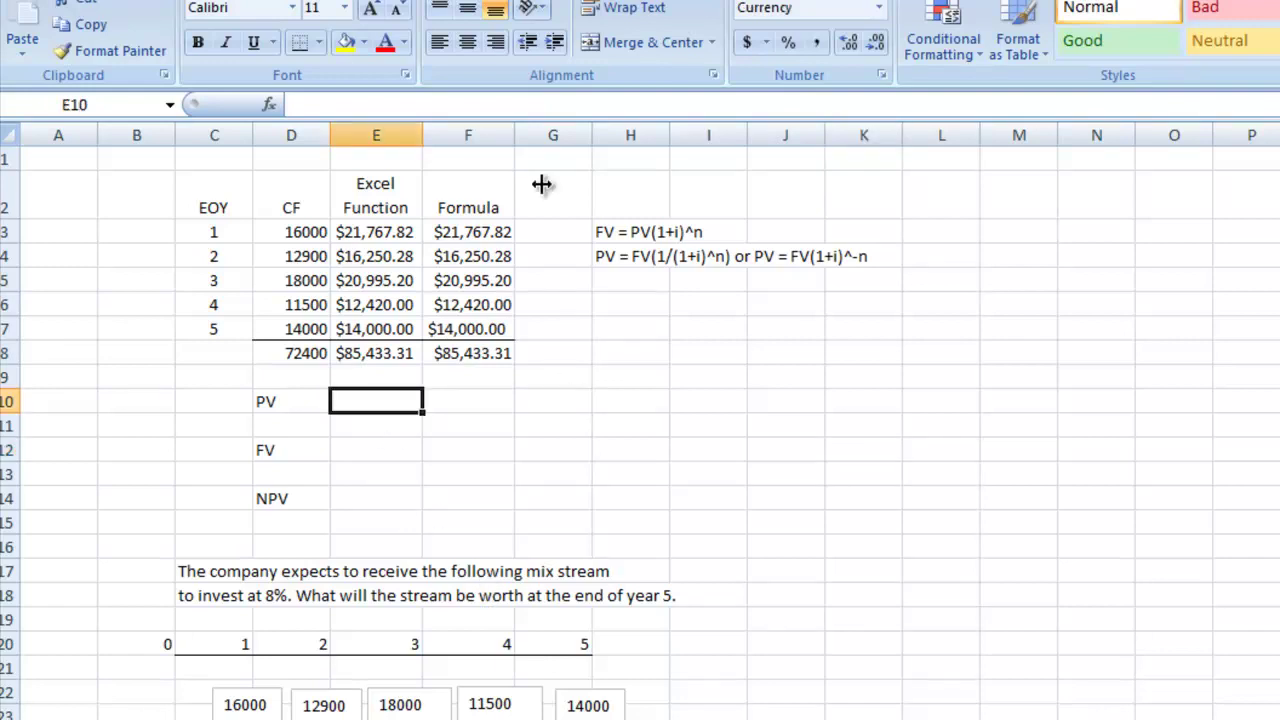
pyautogui.click(272, 108)
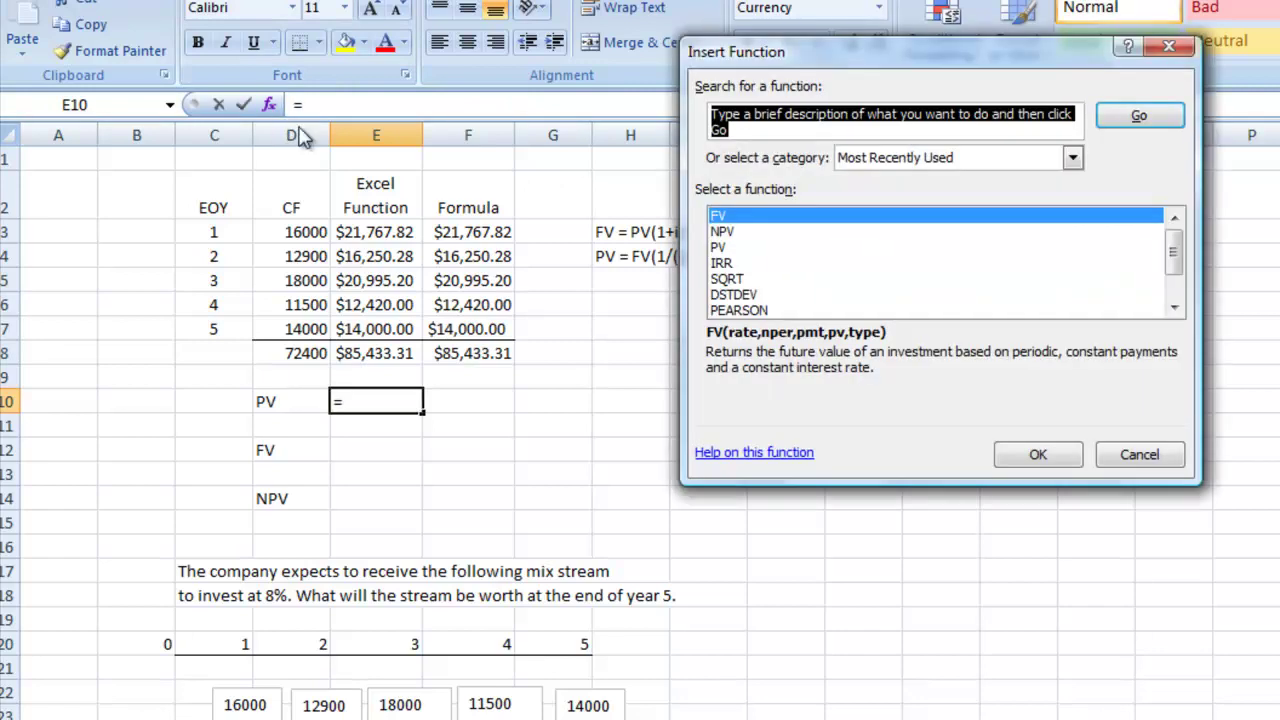
pyautogui.click(719, 247)
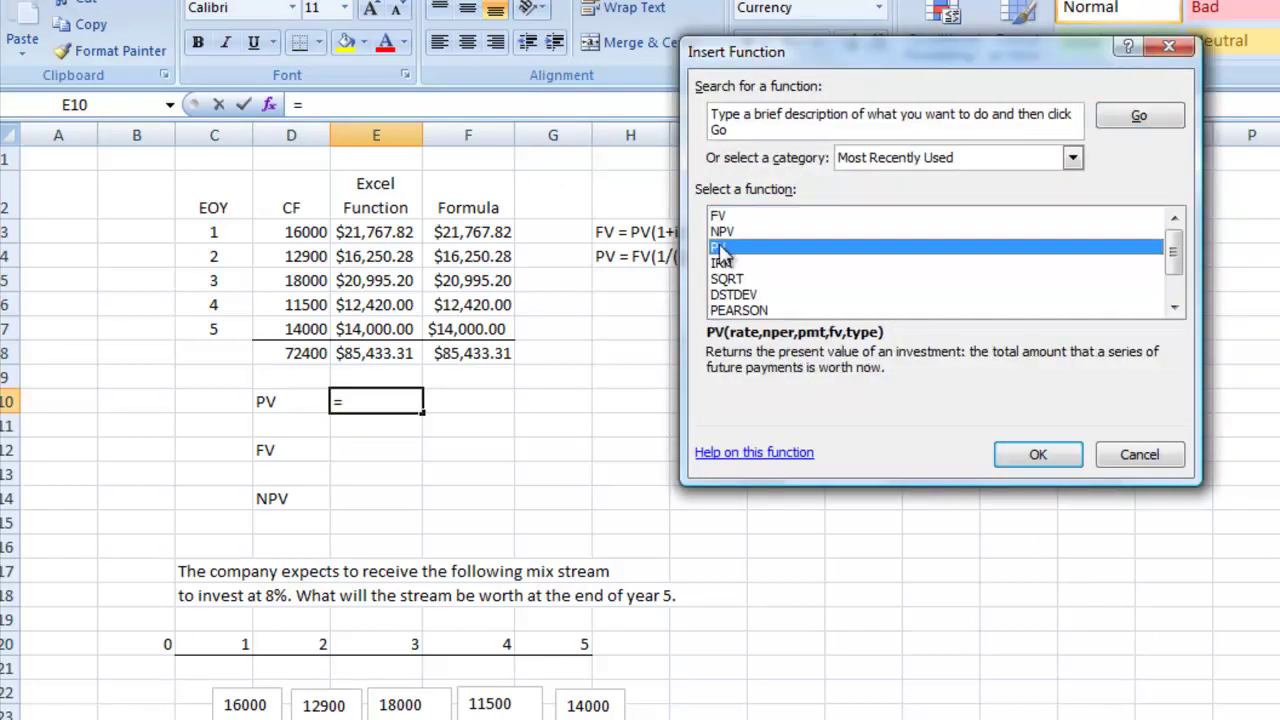
pyautogui.click(1036, 456)
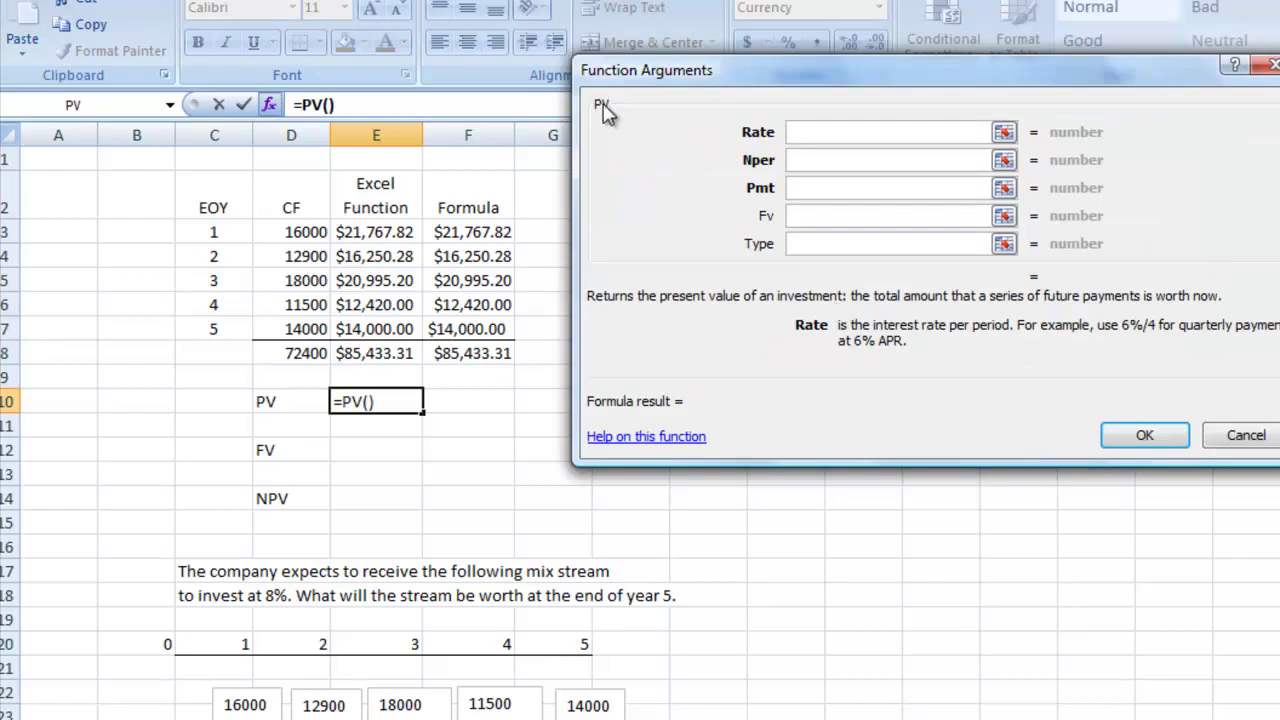
pyautogui.write('.08')
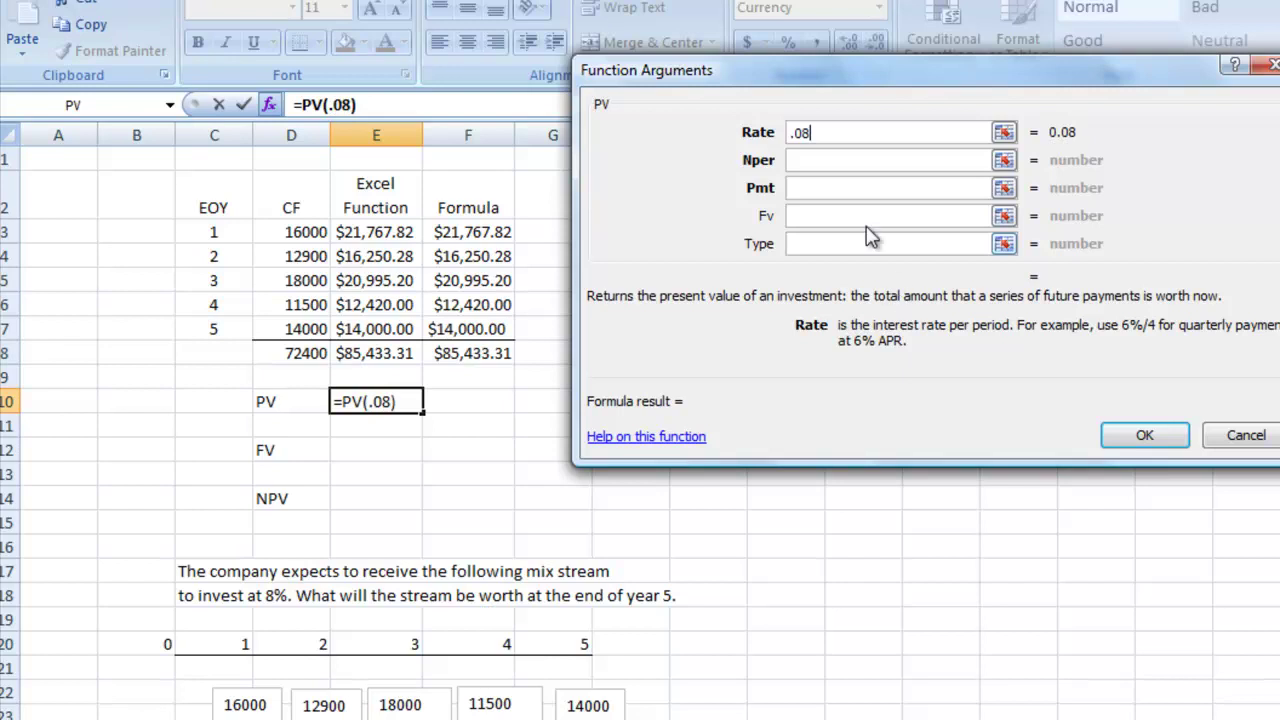
pyautogui.click(835, 161)
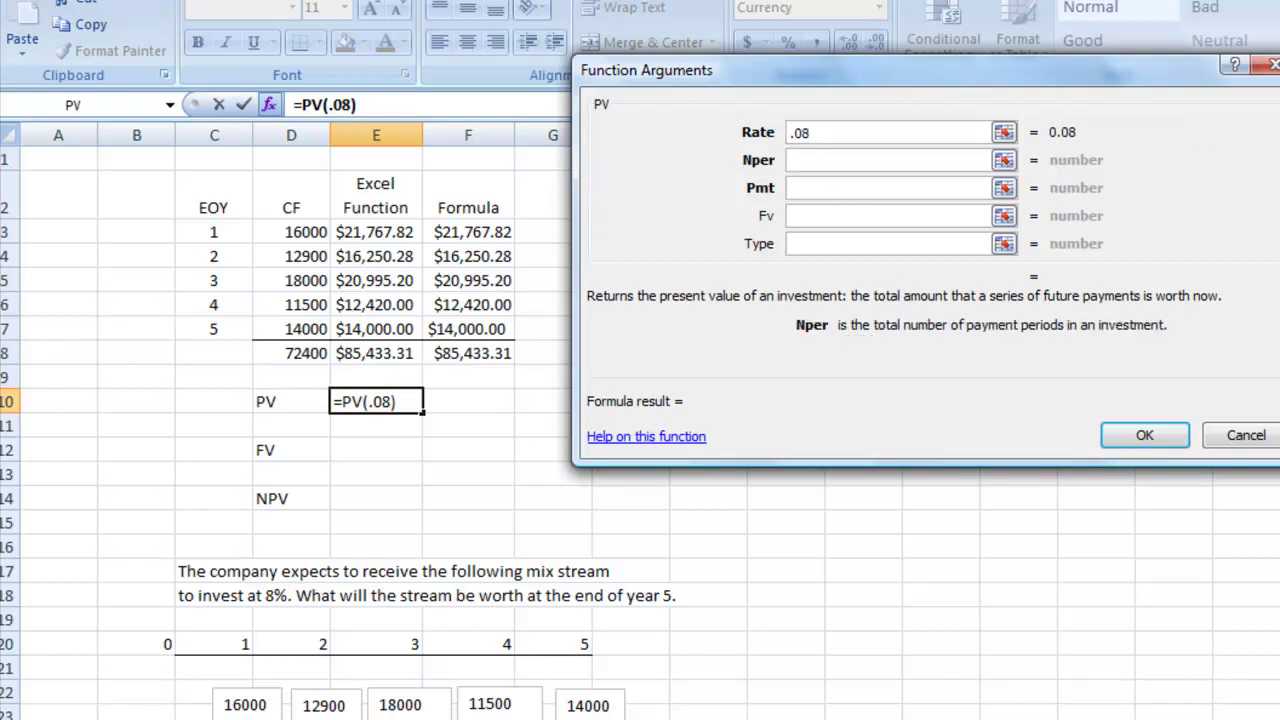
pyautogui.write('5')
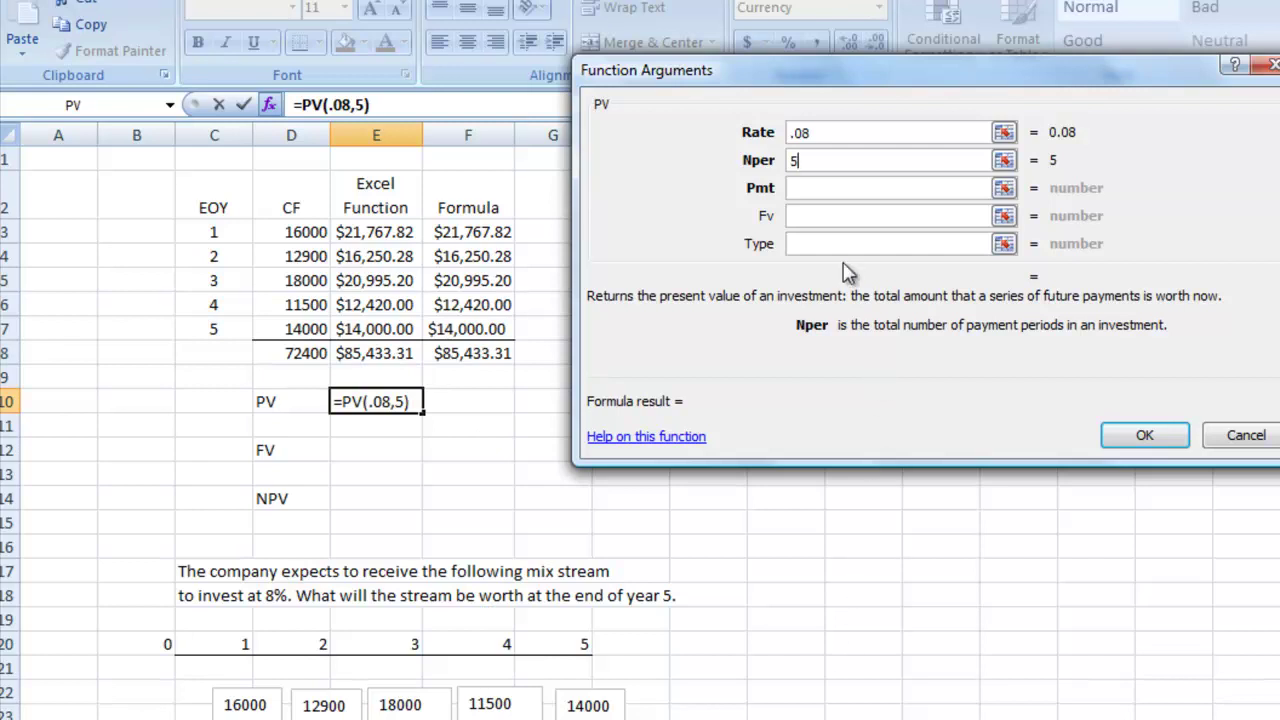
# - Set the PV function's Fv to the Excel Function column's total, E8, and complete the function
pyautogui.click(816, 216)
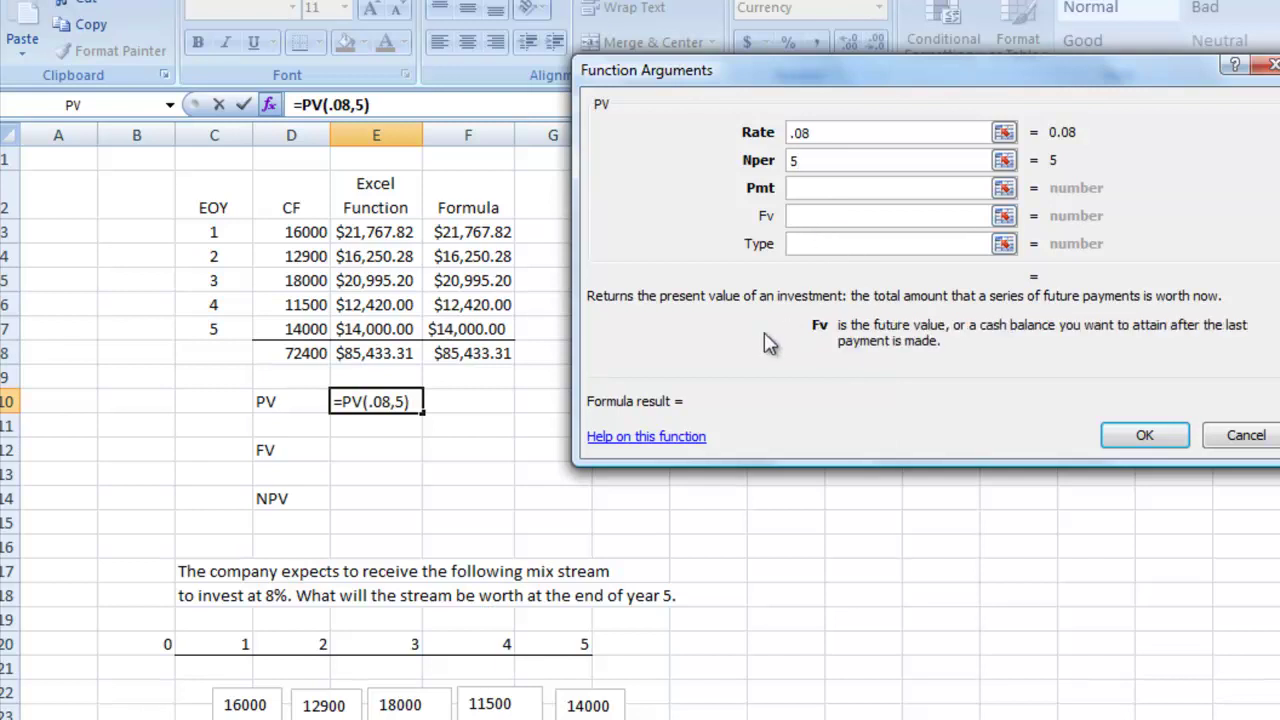
pyautogui.click(408, 353)
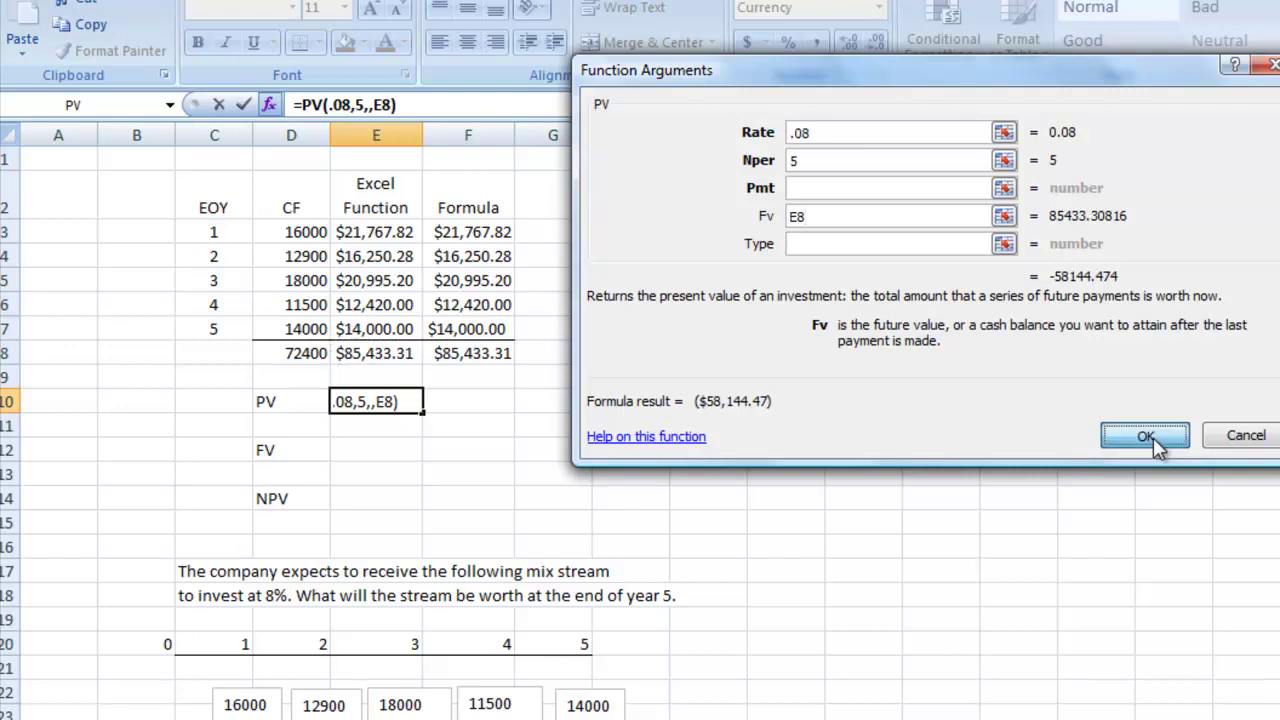
pyautogui.click(1148, 440)
pyautogui.click(953, 506)
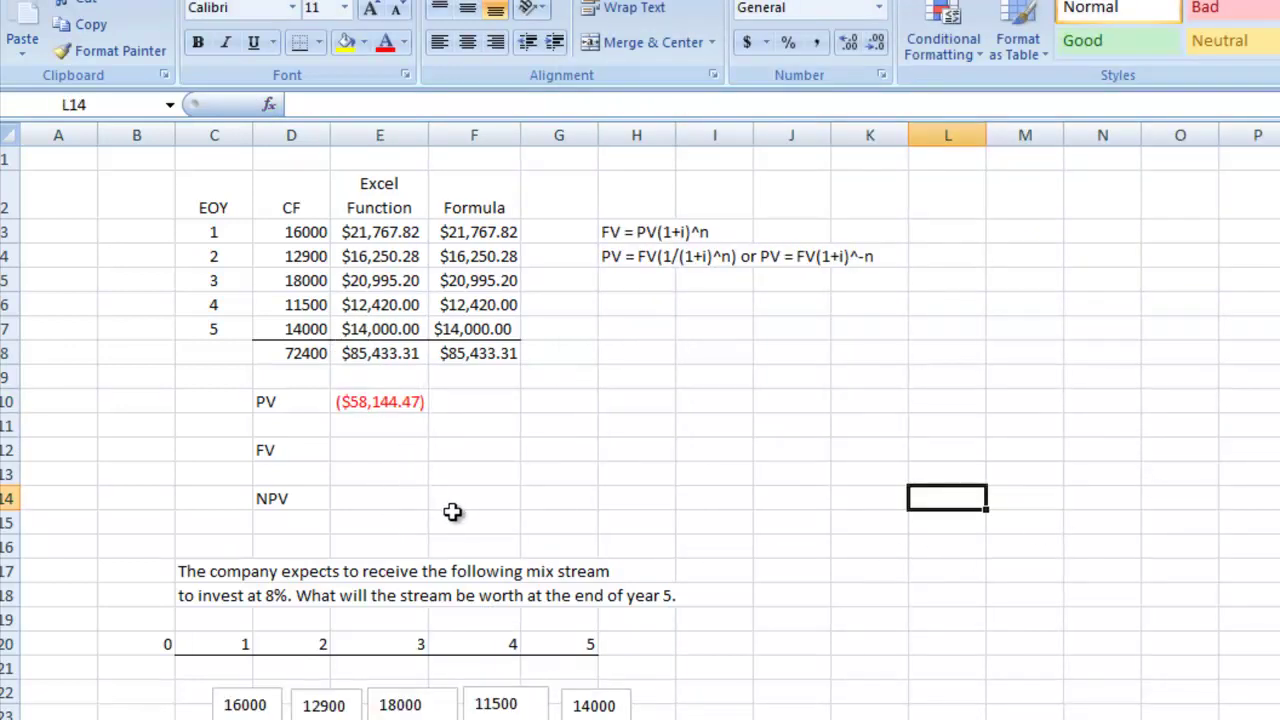
# - Insert the FV function into cell E12 beside the FV label, with Rate .08 and Nper 5
pyautogui.click(398, 451)
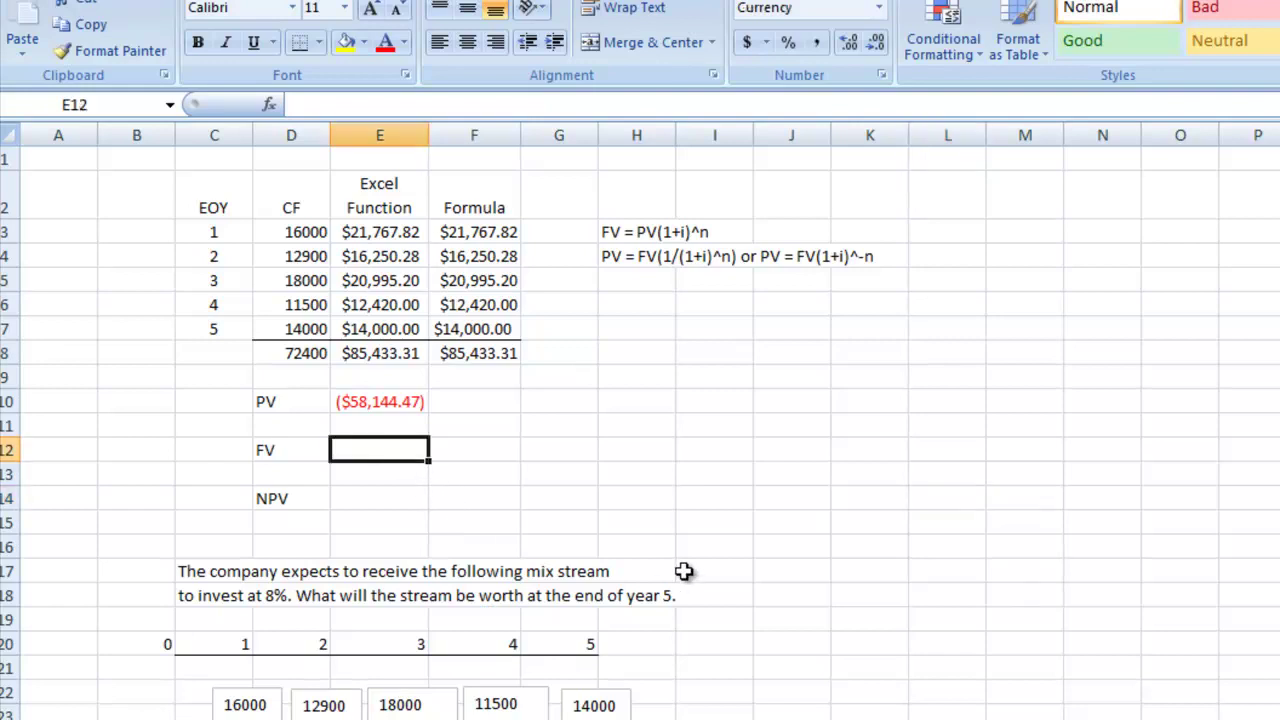
pyautogui.click(269, 104)
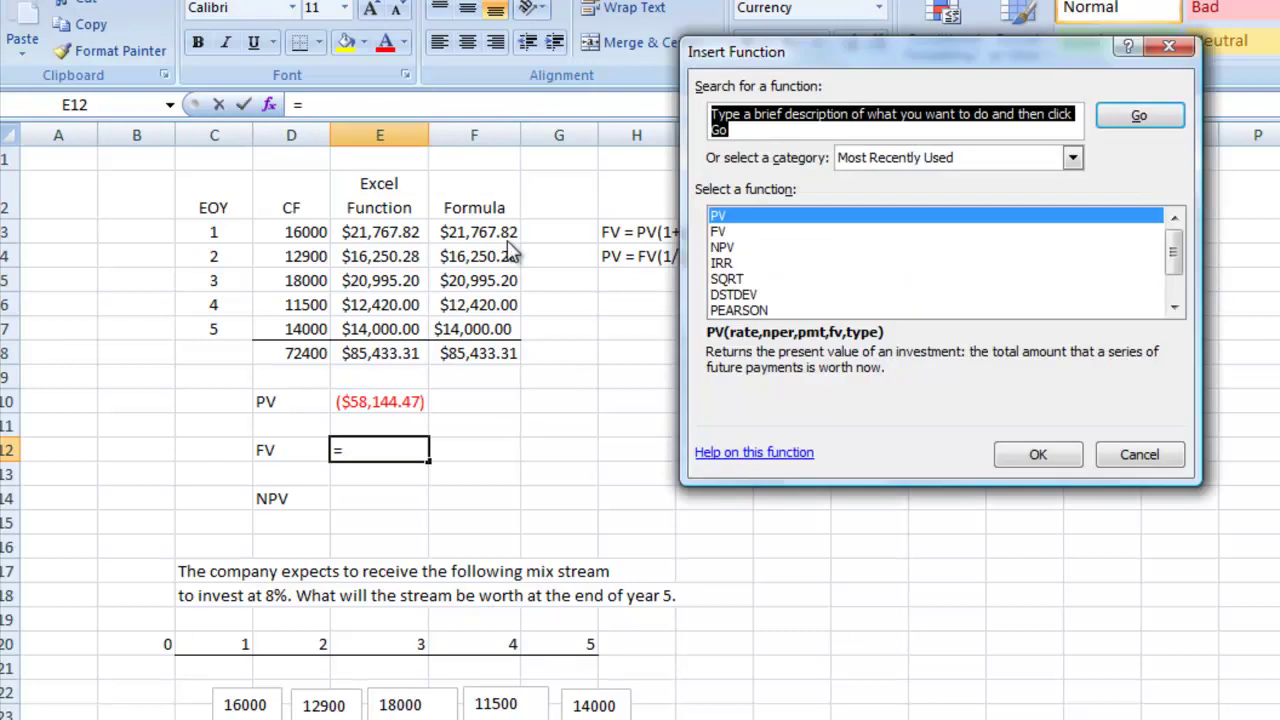
pyautogui.click(726, 234)
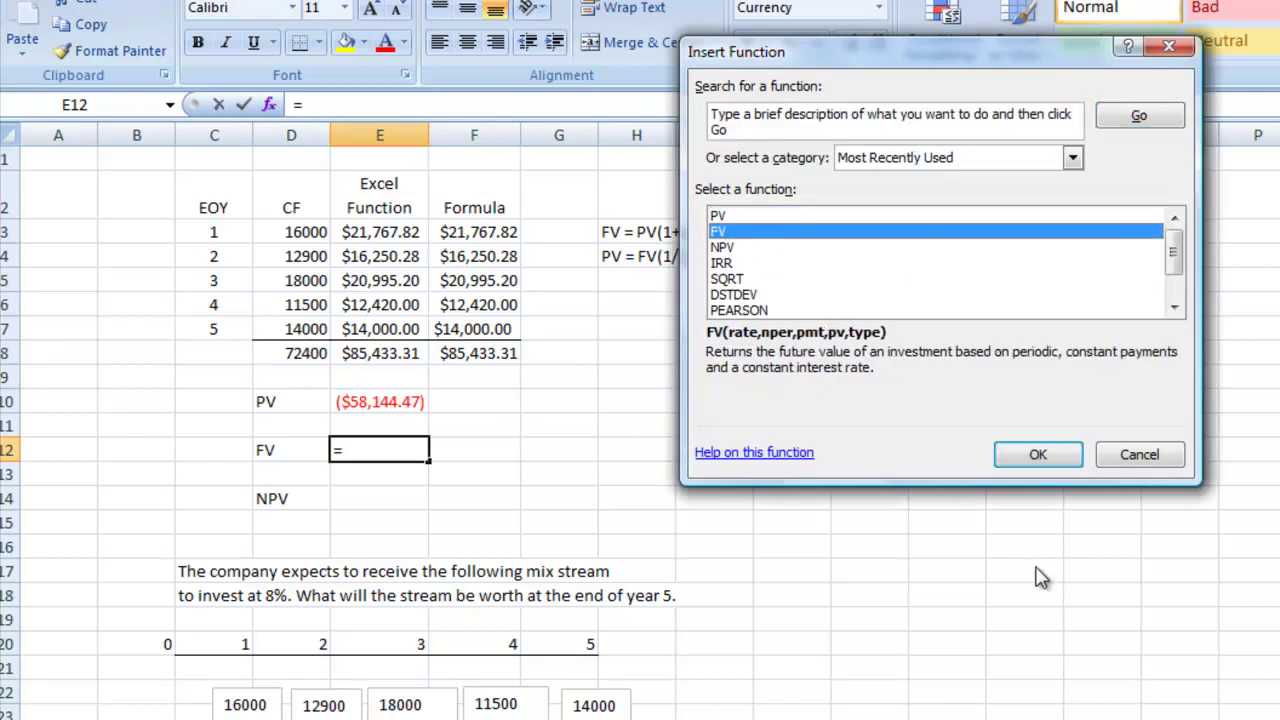
pyautogui.click(1039, 456)
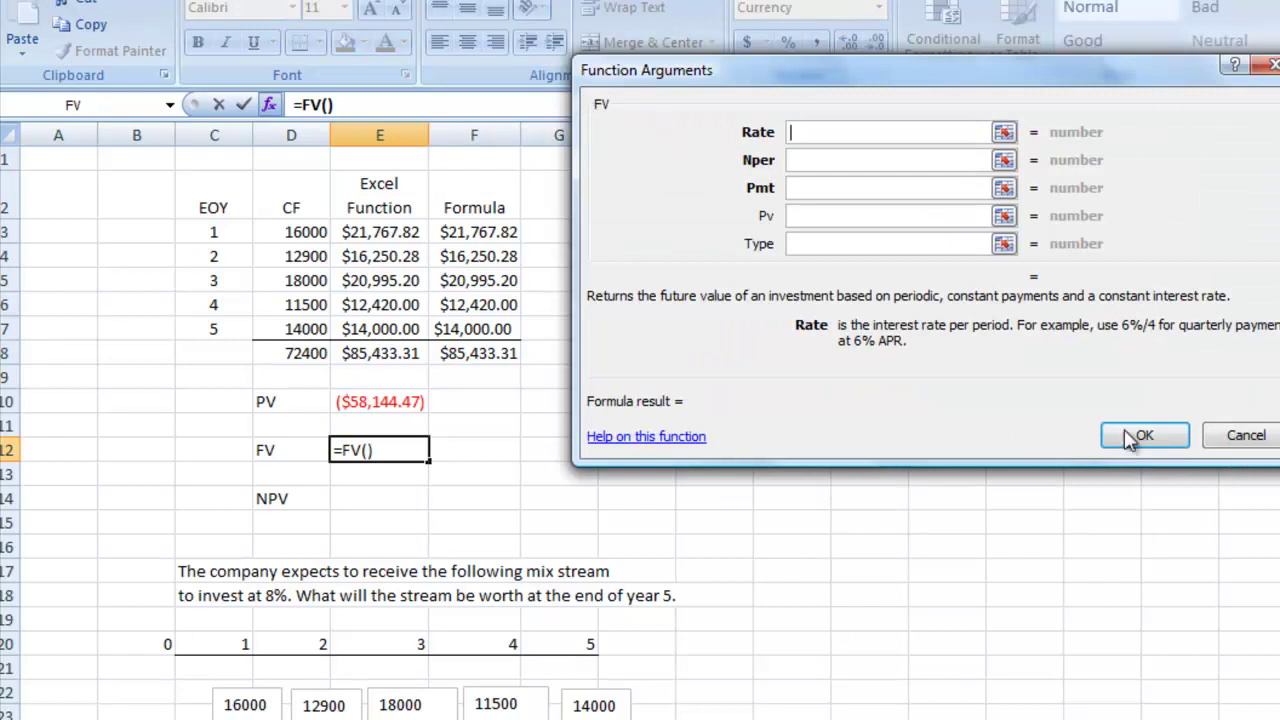
pyautogui.write('.0')
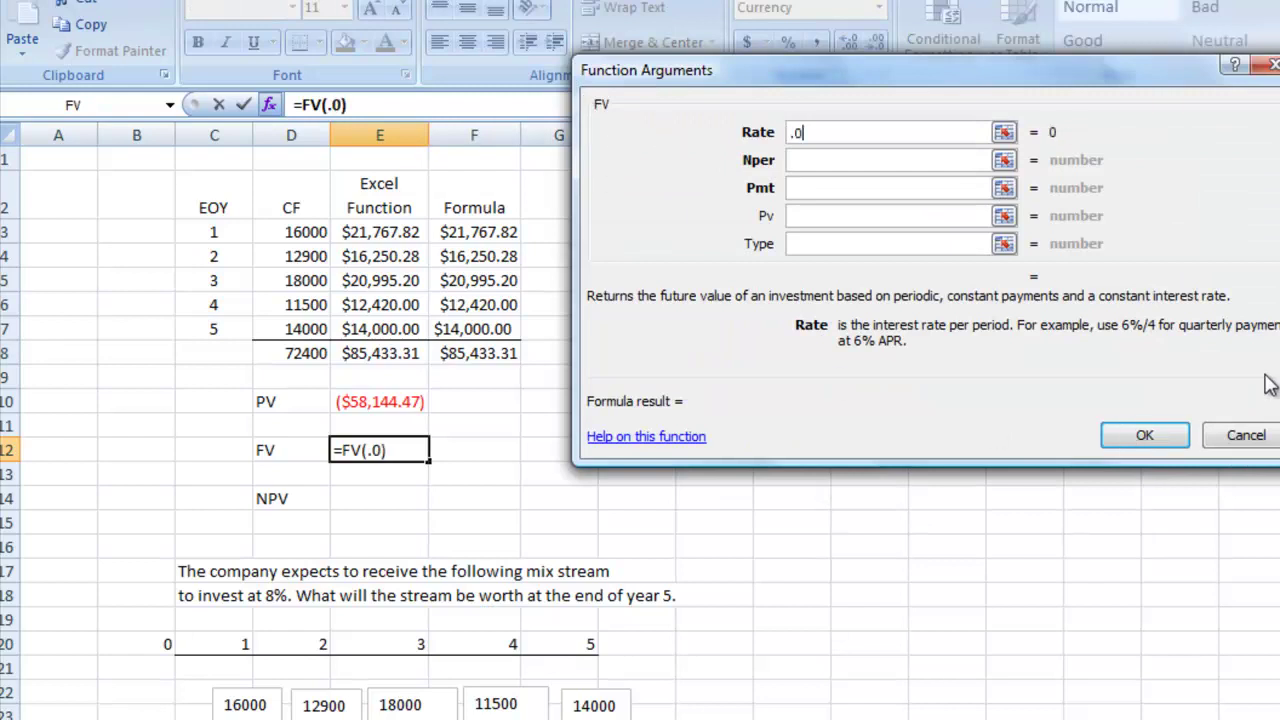
pyautogui.write('8')
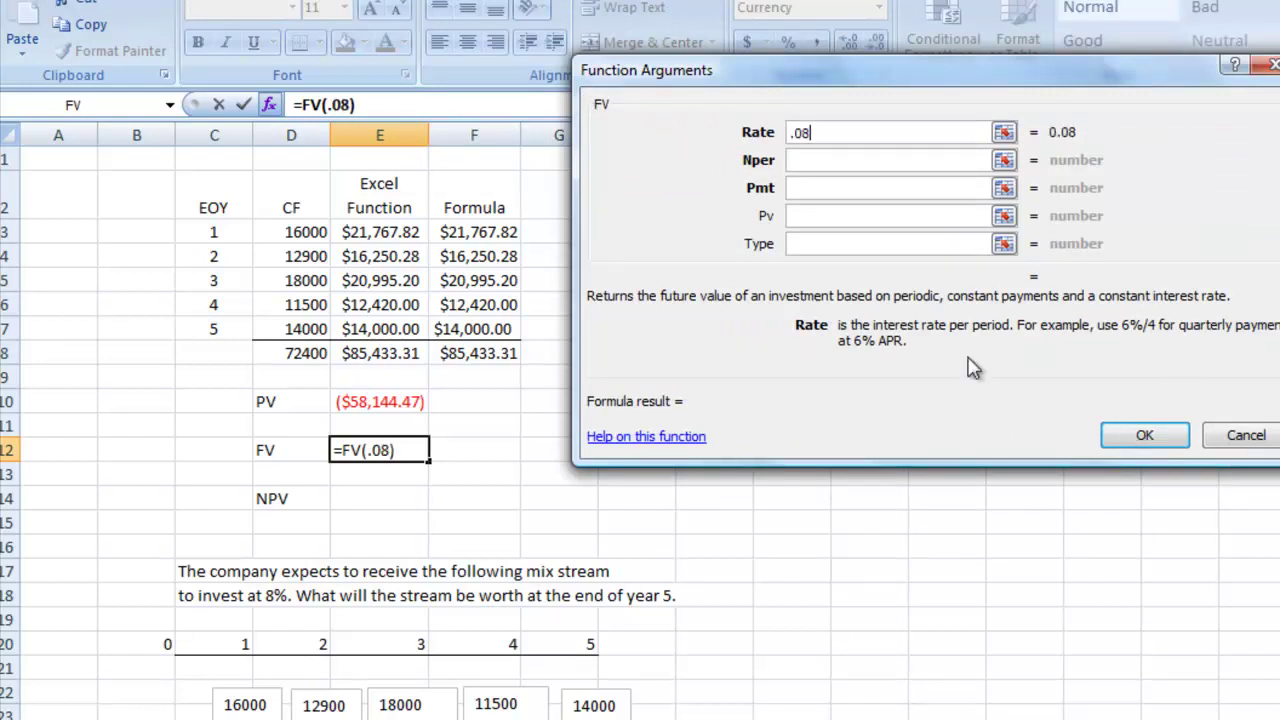
pyautogui.click(821, 160)
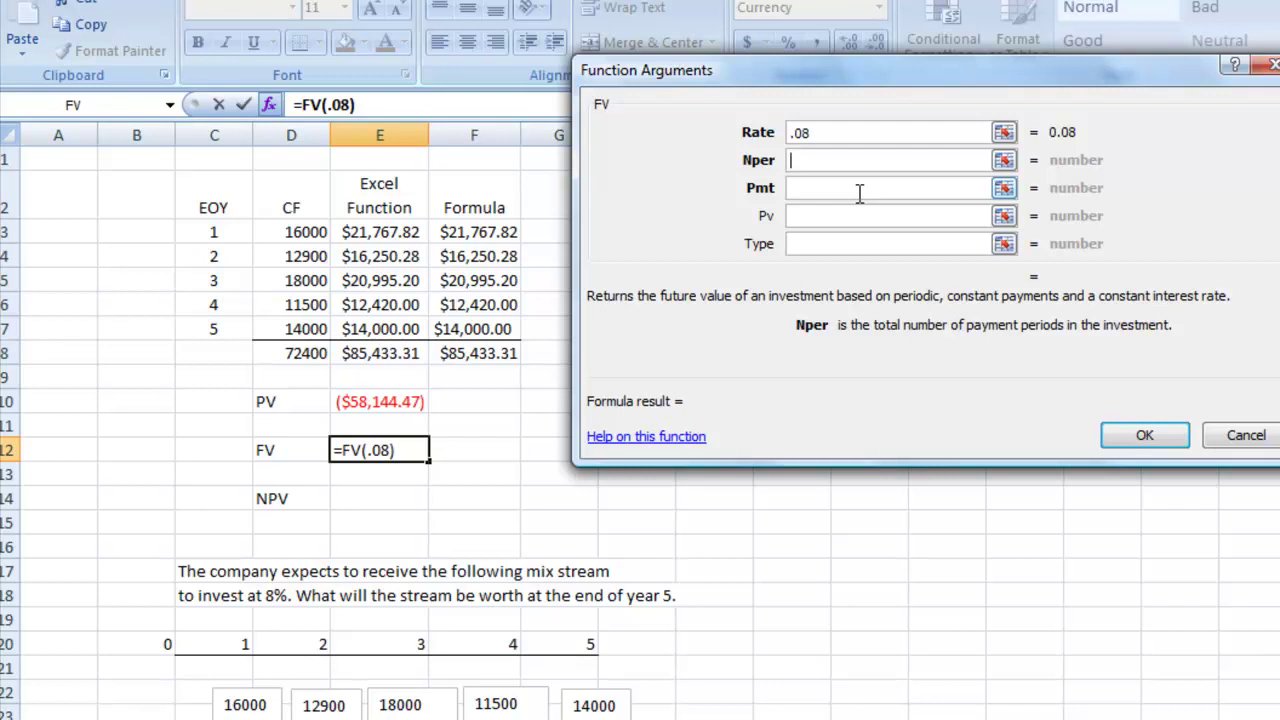
pyautogui.write('5')
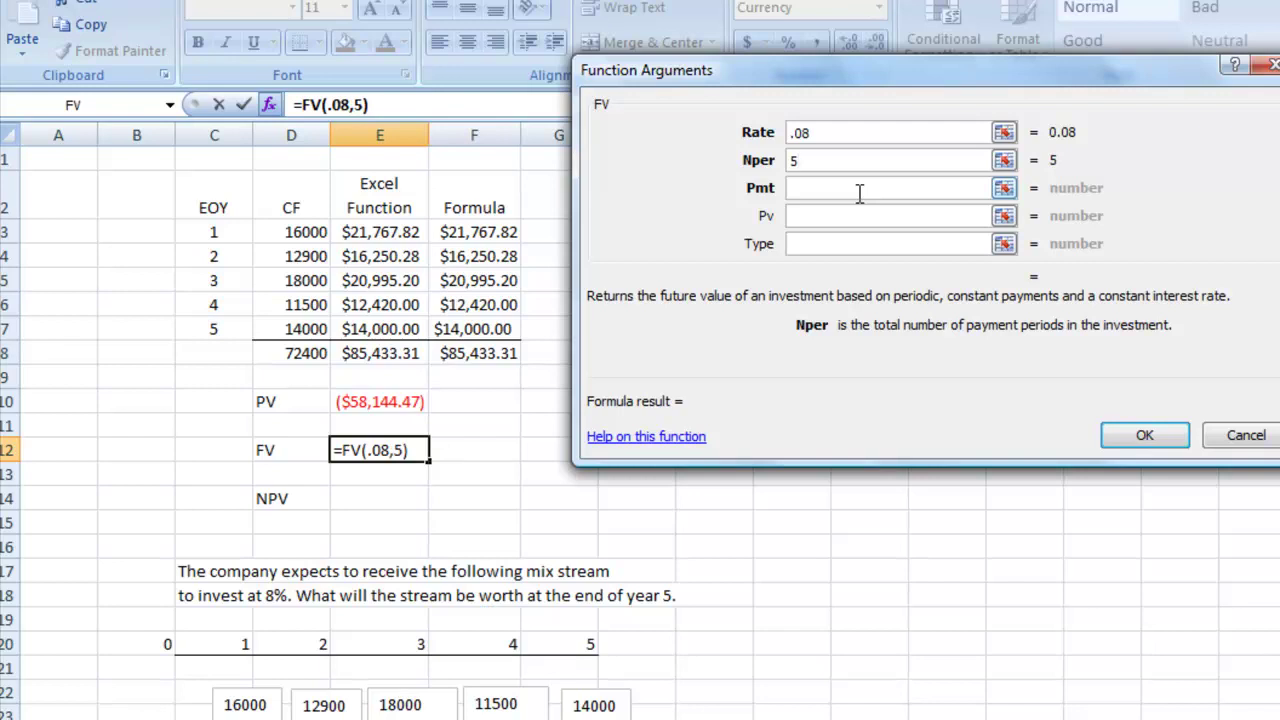
# - Set the FV function's Pv to the calculated present value in E10 and complete the function
pyautogui.click(842, 216)
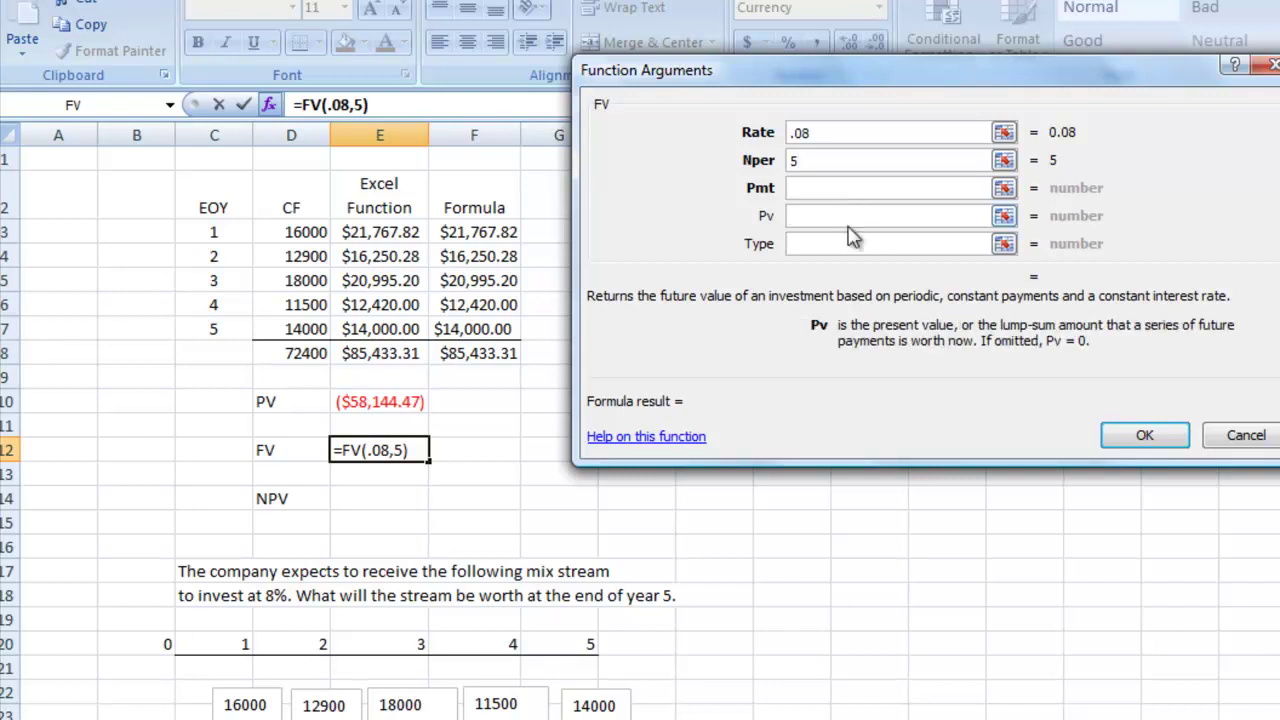
pyautogui.click(372, 403)
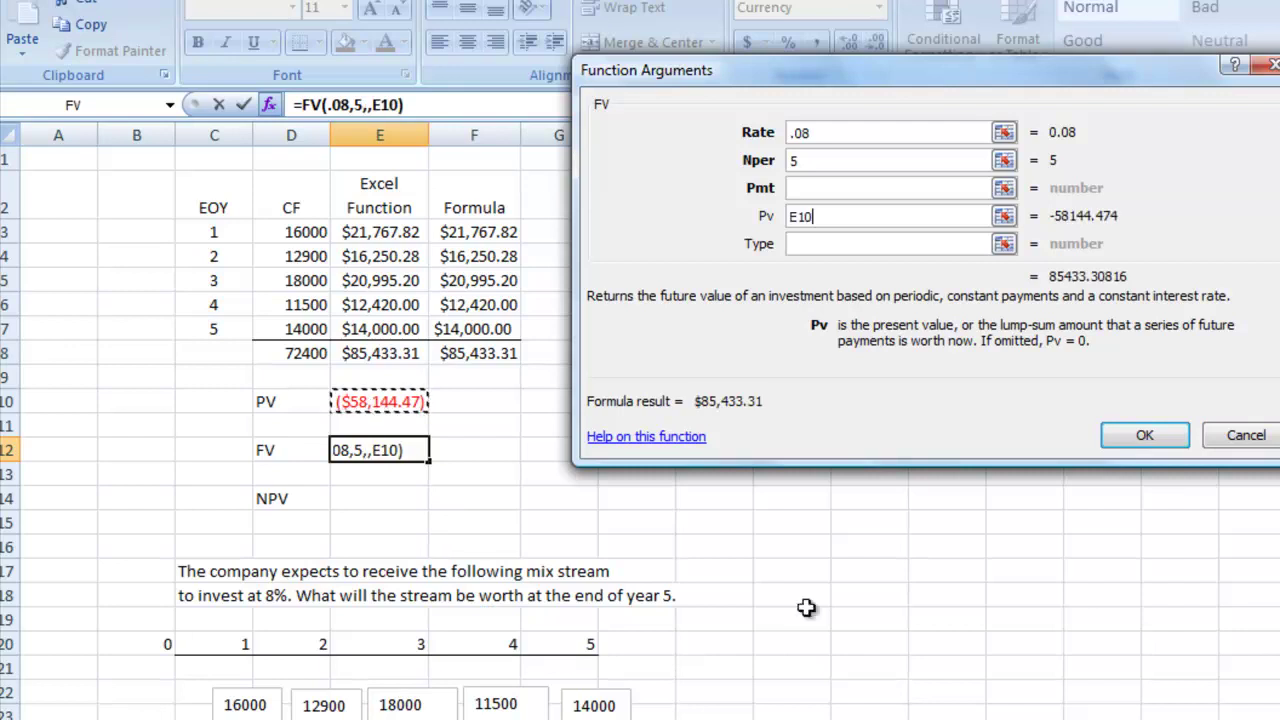
pyautogui.click(1146, 440)
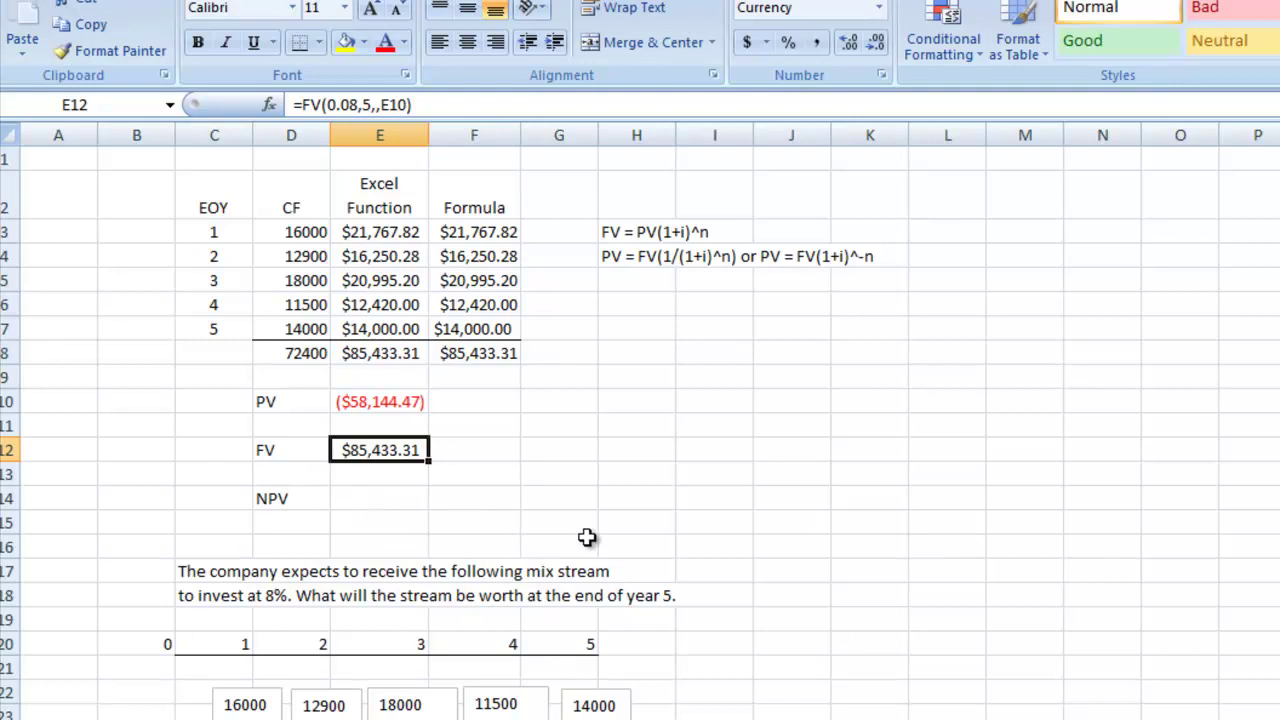
# - Calculate the net present value in cell E14 with the NPV function, using Rate .08 and the cash flows D3:D7 as Value1
pyautogui.click(397, 497)
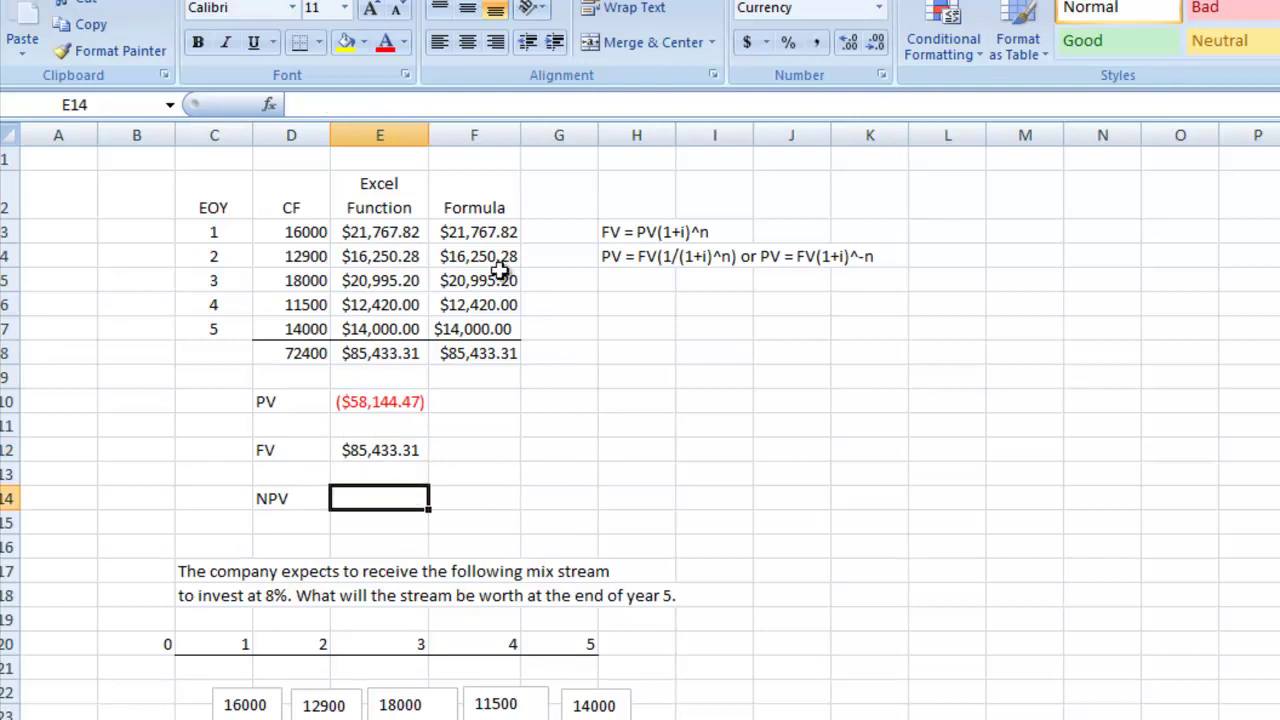
pyautogui.click(268, 105)
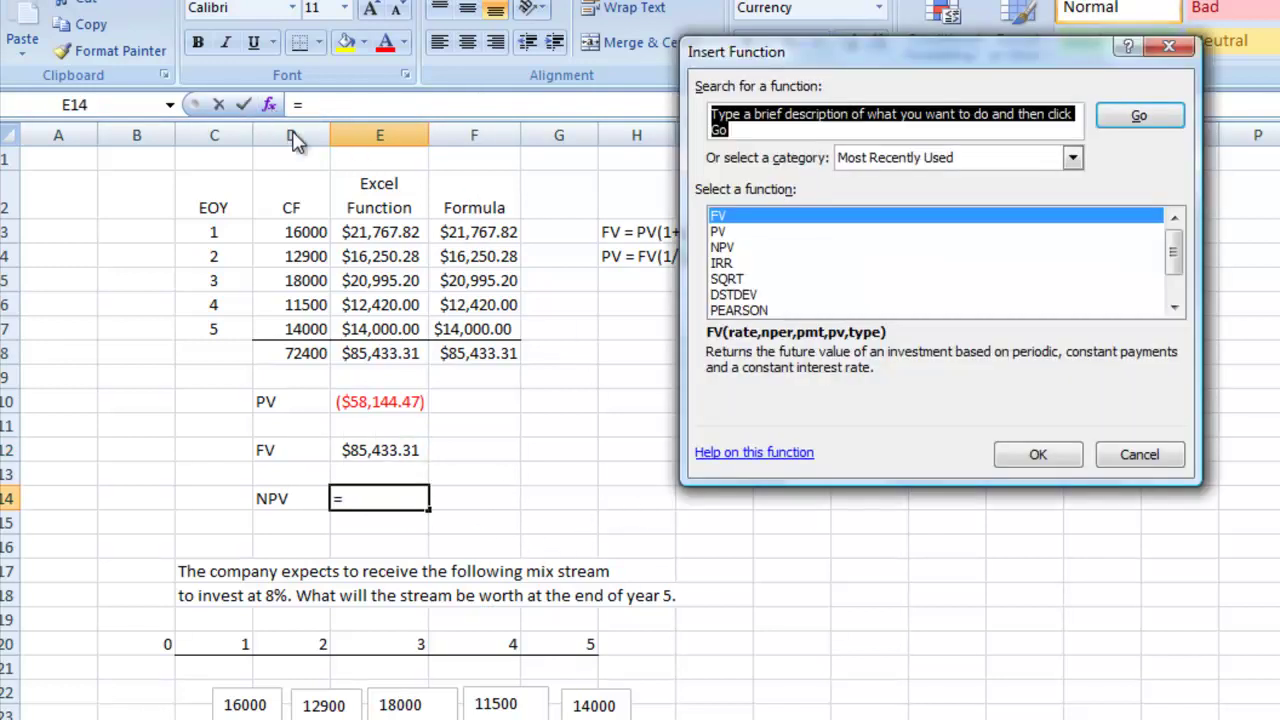
pyautogui.click(730, 247)
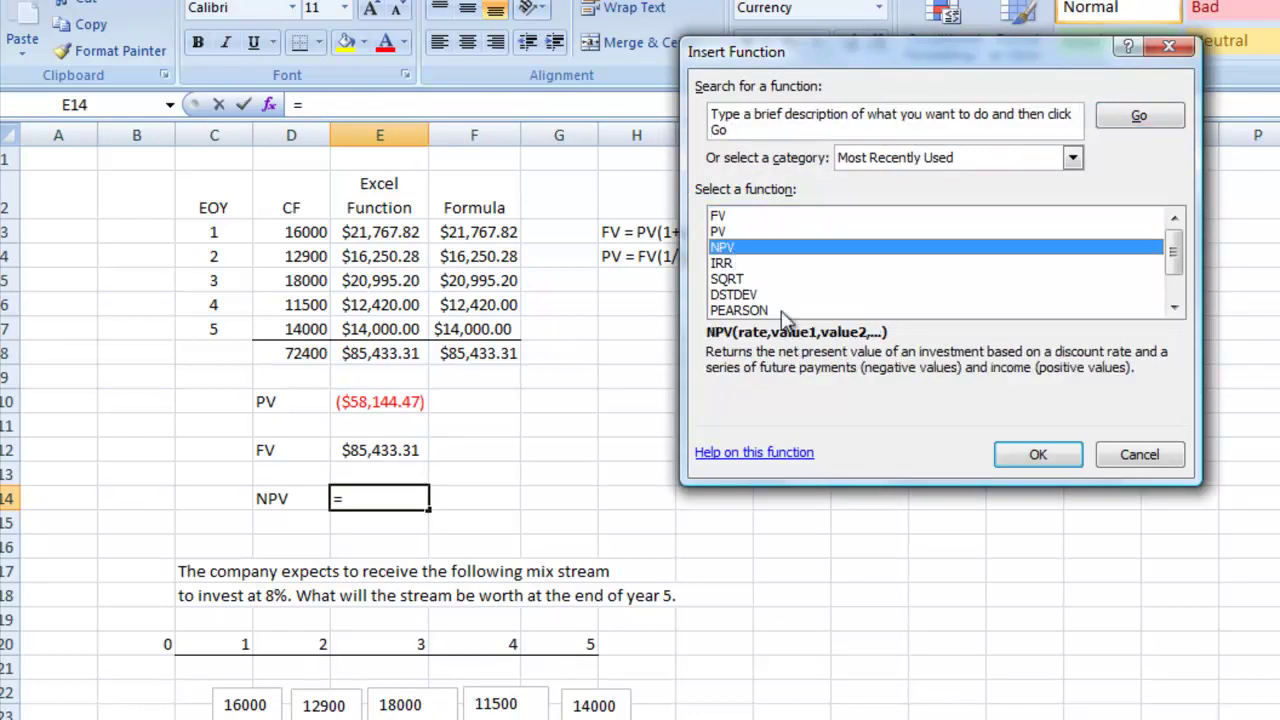
pyautogui.click(1040, 455)
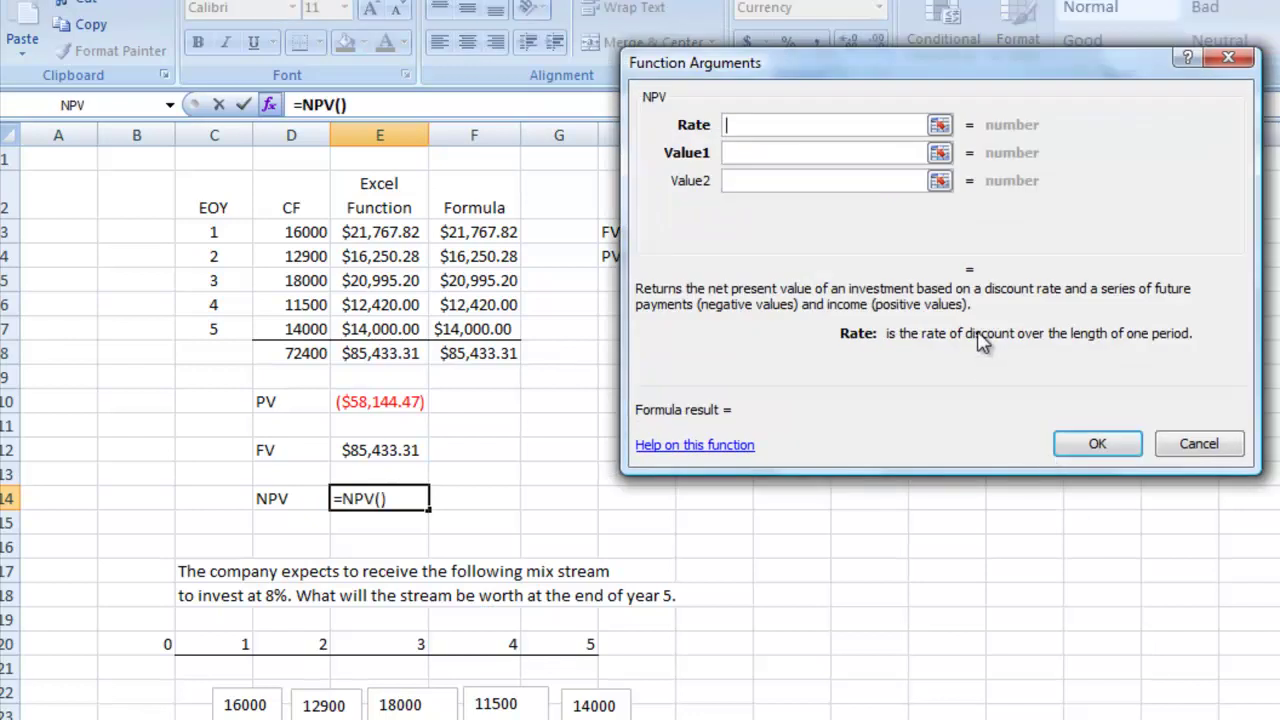
pyautogui.write('.08')
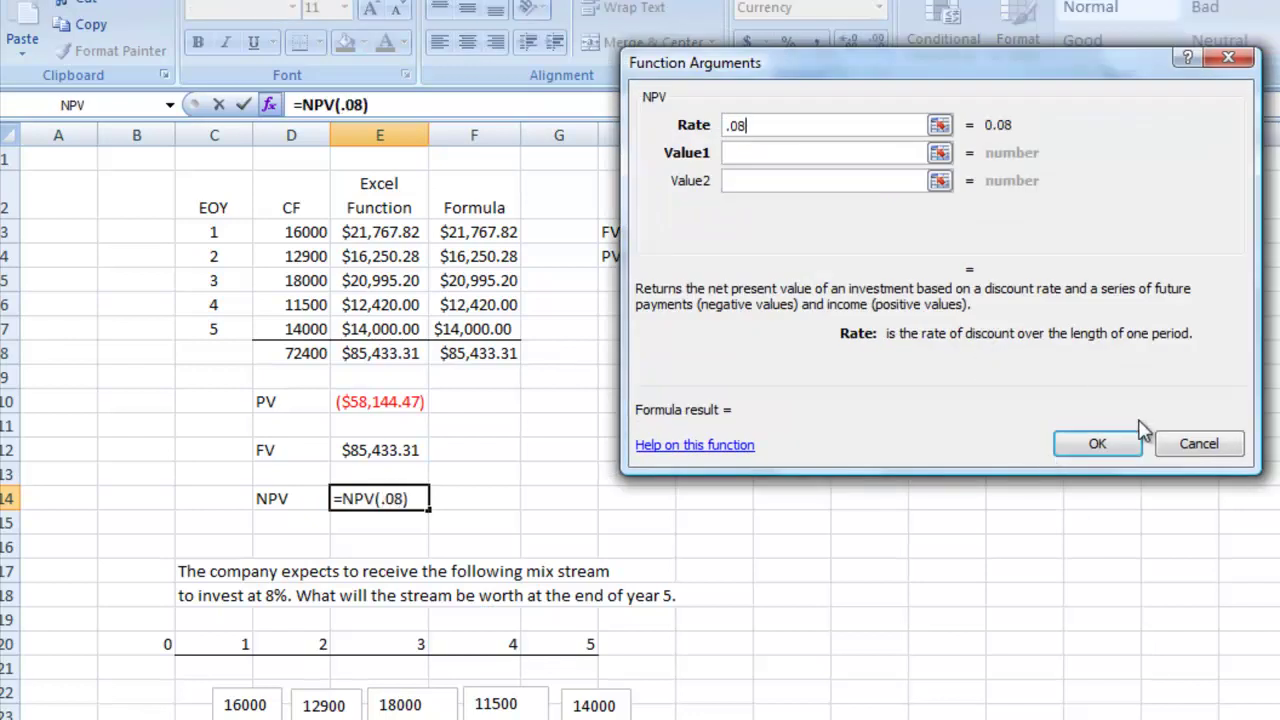
pyautogui.click(744, 155)
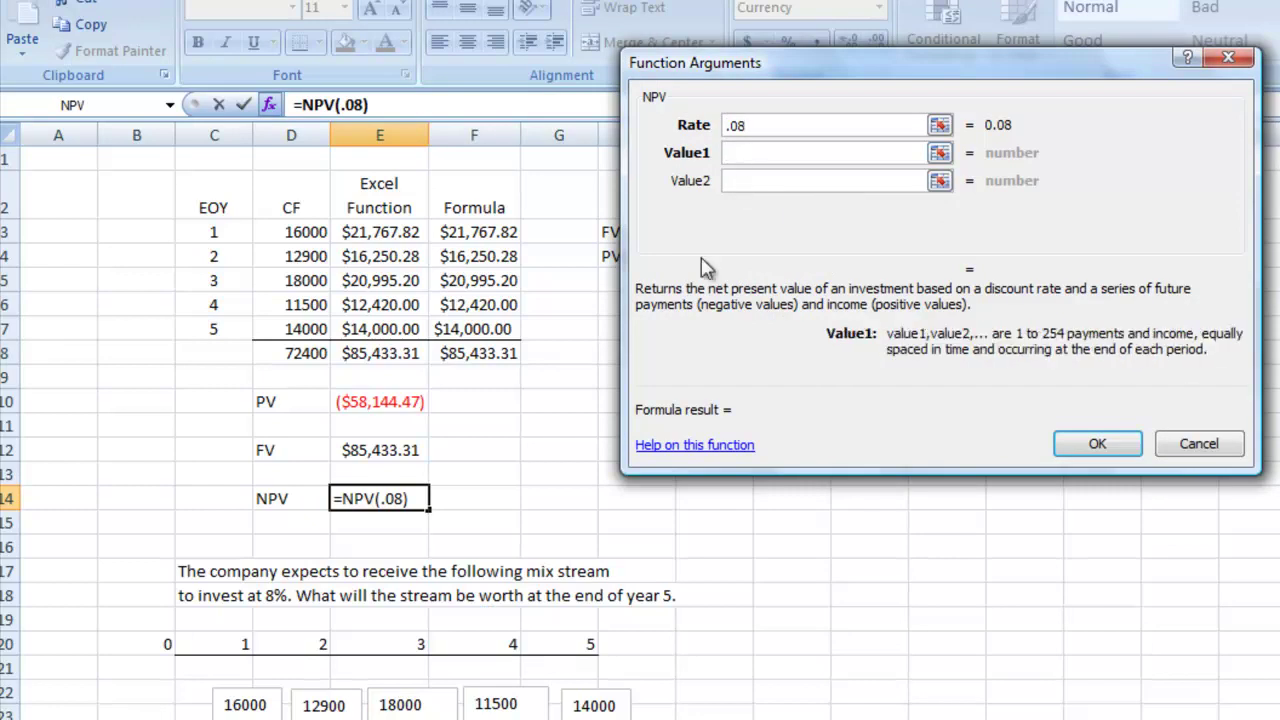
pyautogui.moveTo(286, 237); pyautogui.dragTo(320, 327)
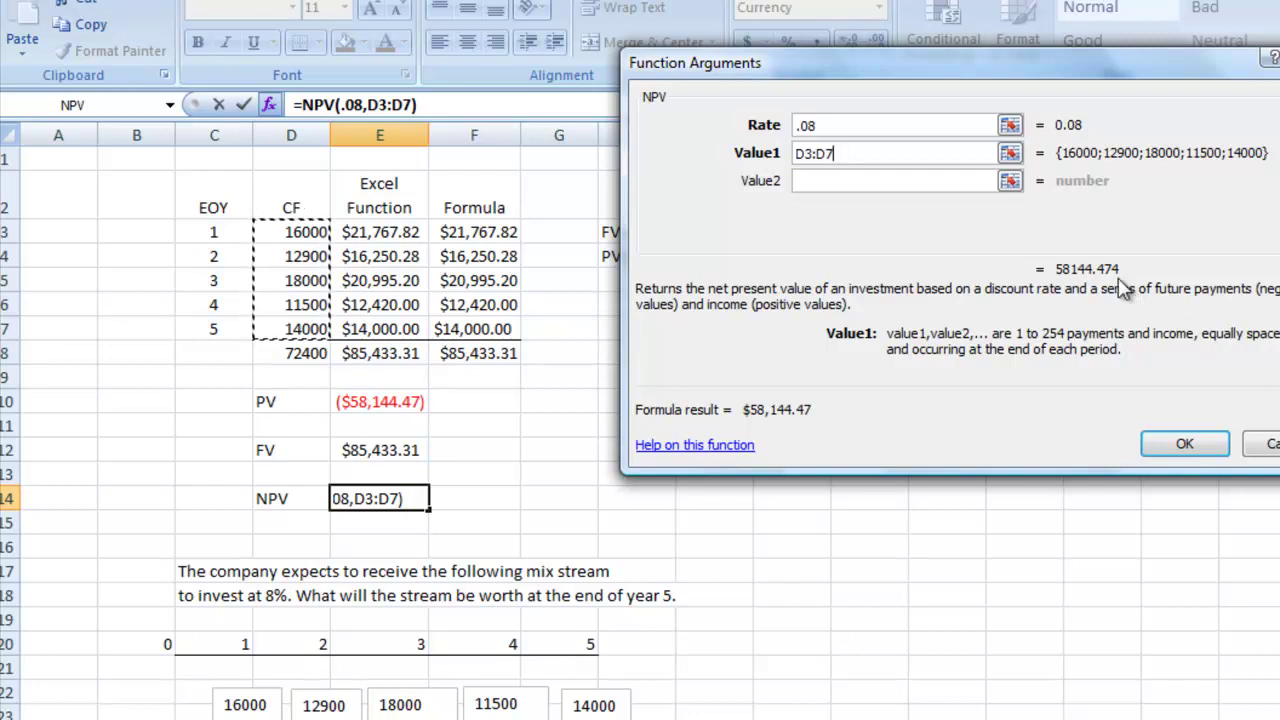
pyautogui.click(1178, 452)
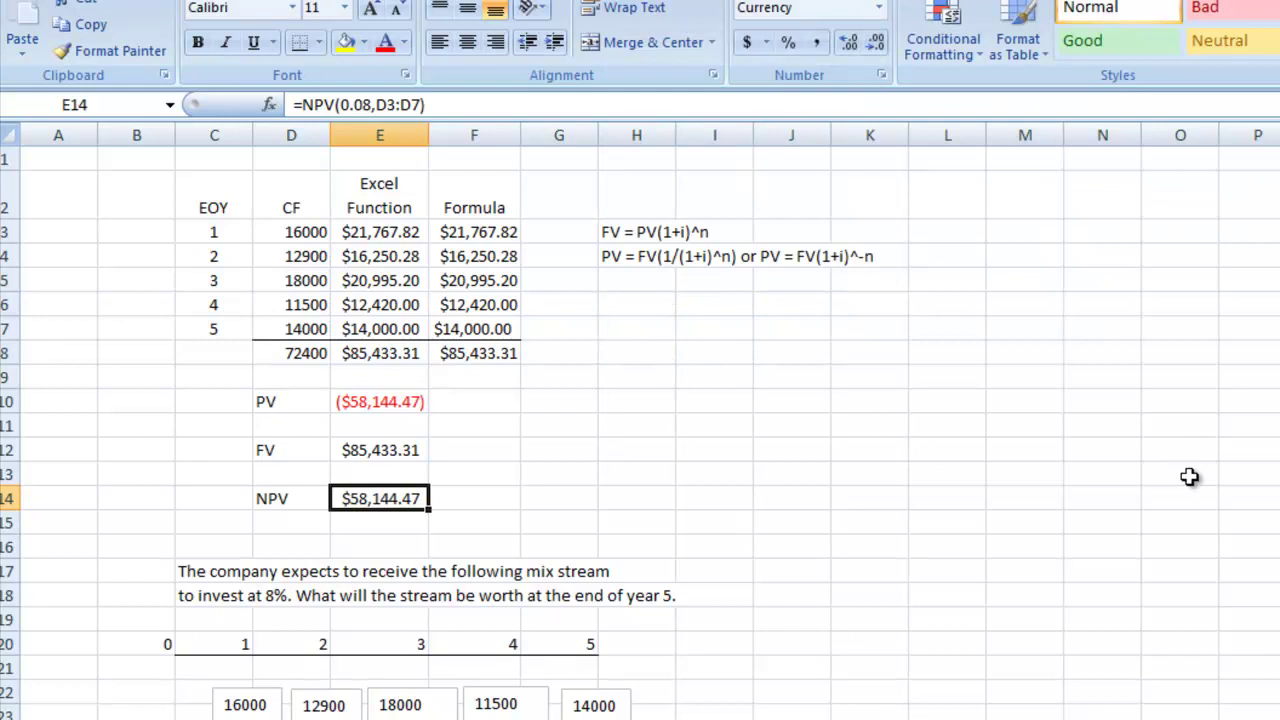